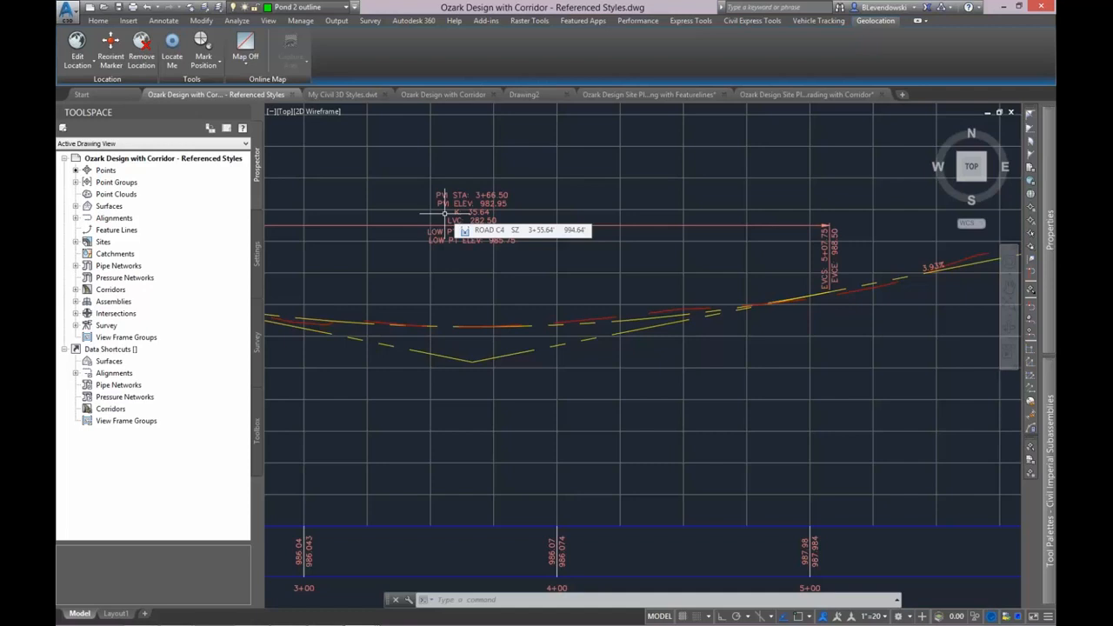
Open the referenced template attachment settings for the Ozark Design with Corridor - Referenced Styles drawing.
scroll(583, 287, down, 2)
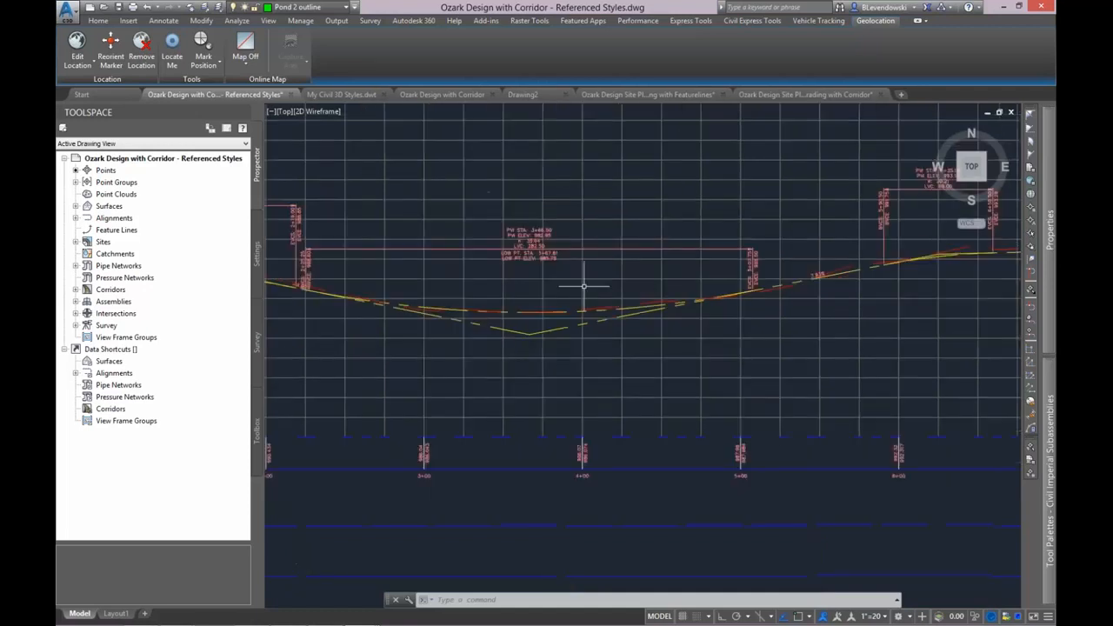
mouse_move(489, 282)
middle_down()
mouse_move(499, 273)
mouse_move(487, 280)
middle_up()
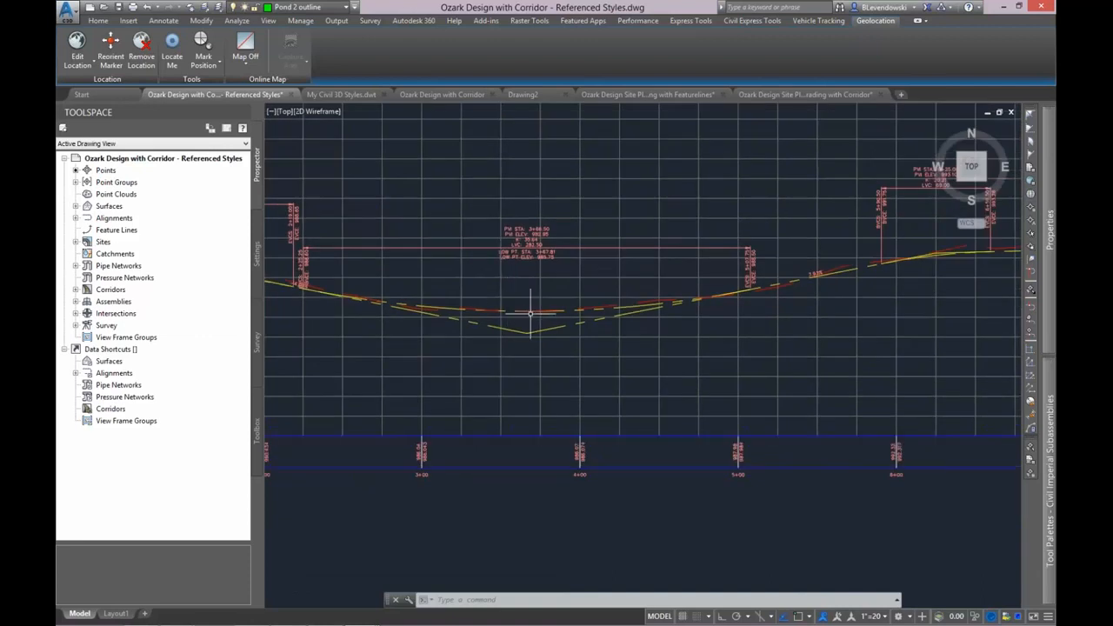
scroll(530, 312, up, 2)
click(300, 21)
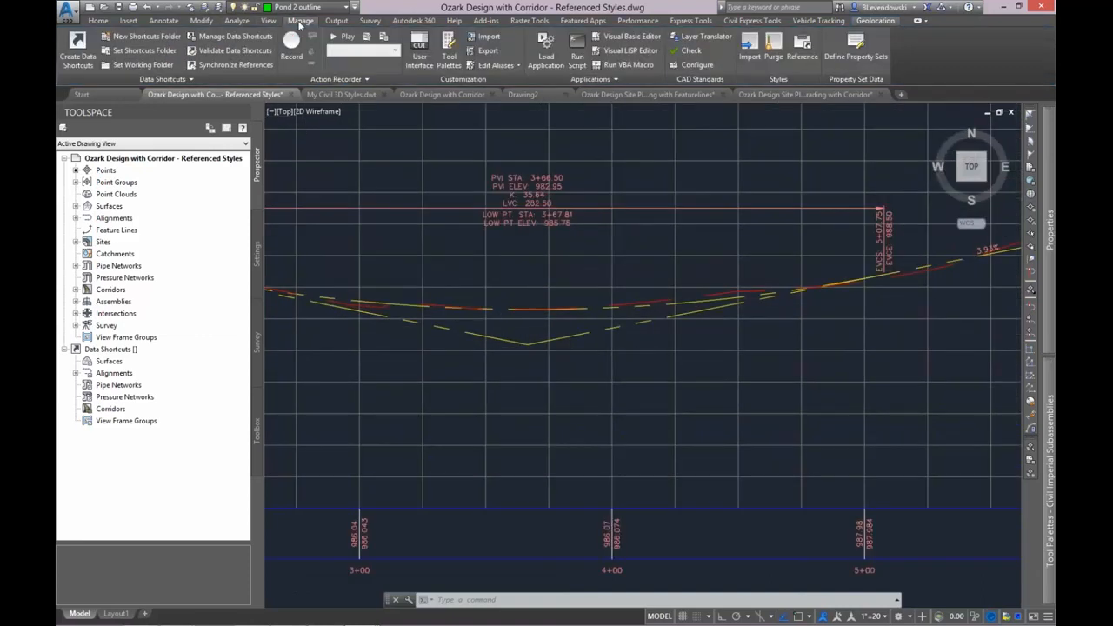
click(800, 56)
click(835, 94)
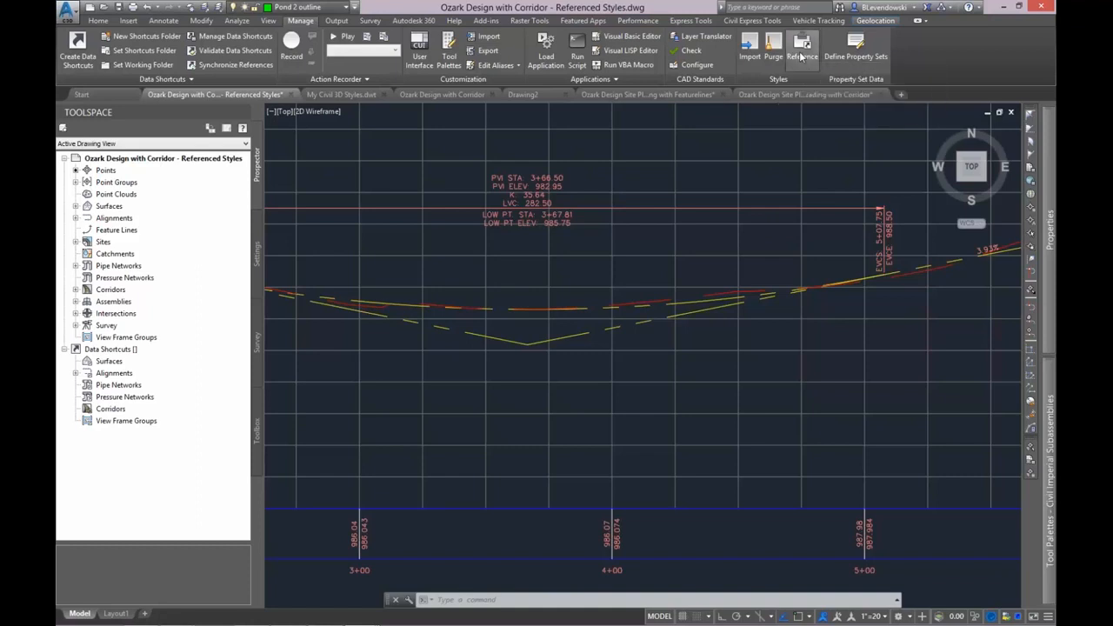
drag(594, 233, 695, 184)
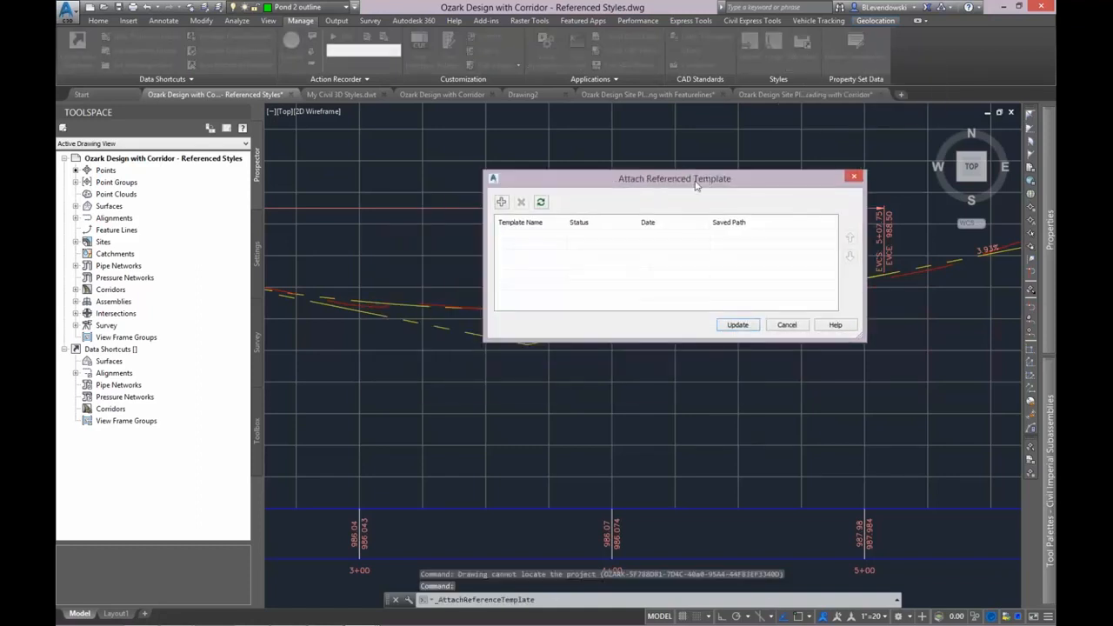
Attach My Civil 3D Styles.dwt from the Datasets Template folder as a referenced template and update the drawing.
click(501, 204)
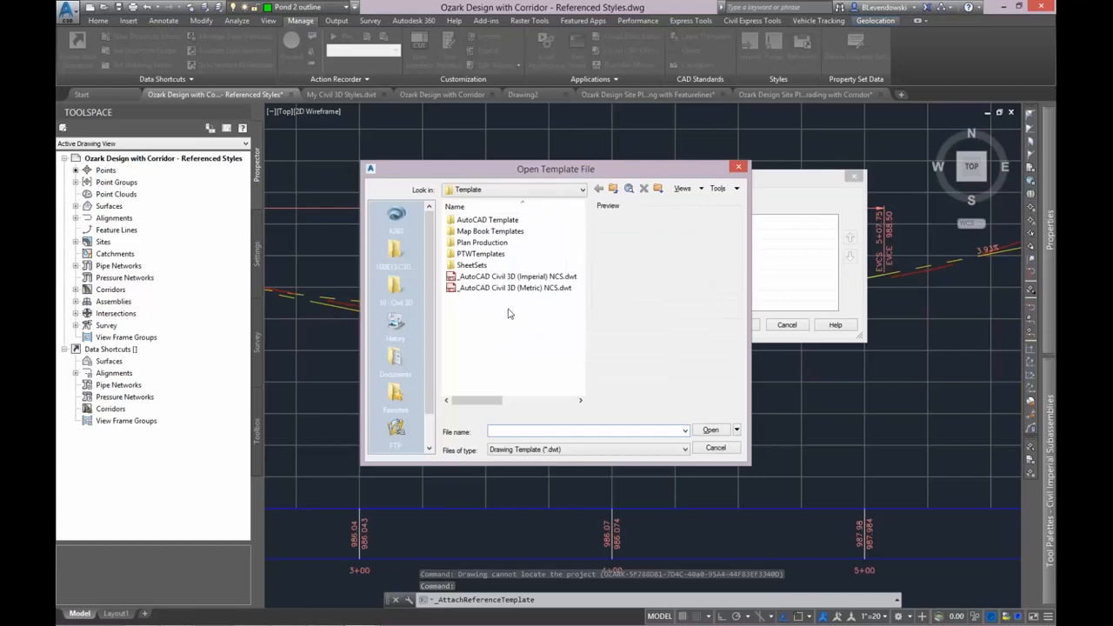
click(396, 291)
double_click(483, 219)
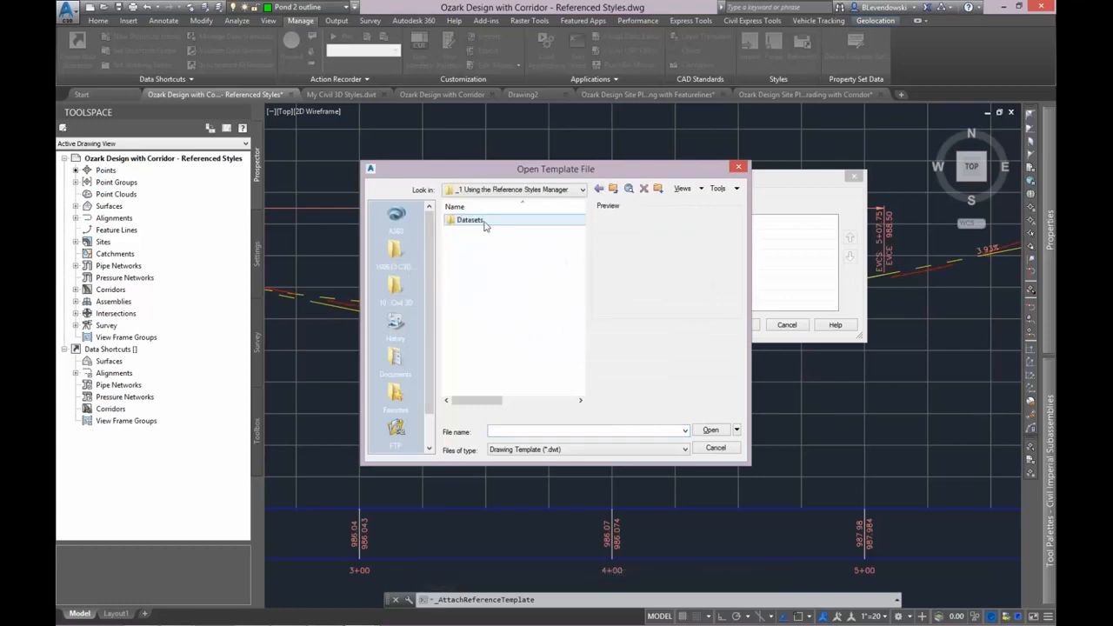
double_click(484, 221)
double_click(477, 221)
click(492, 221)
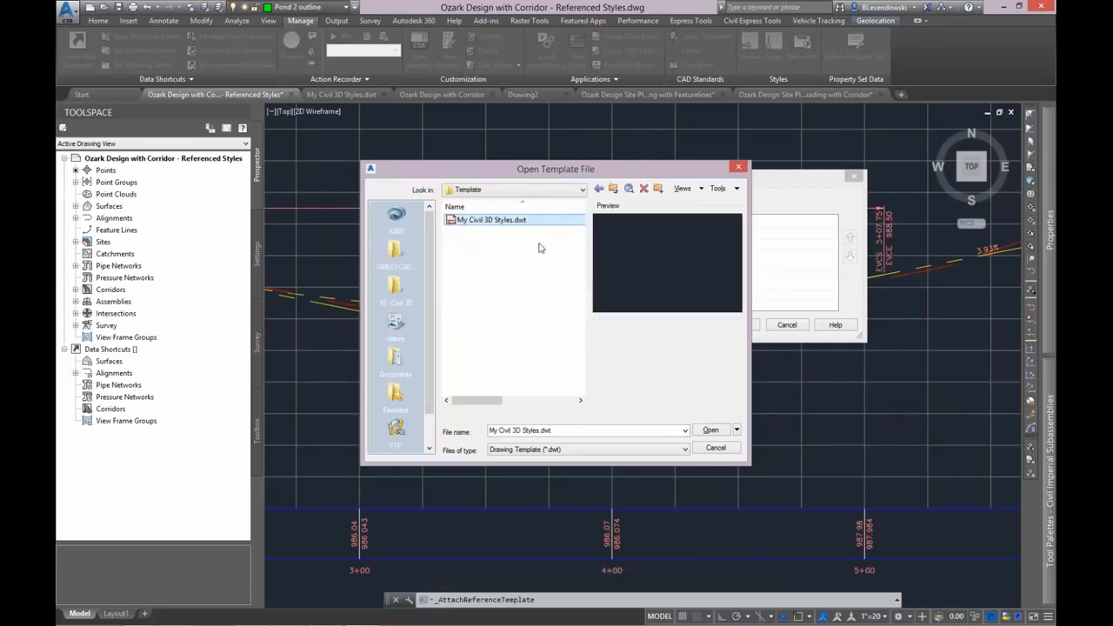
click(711, 429)
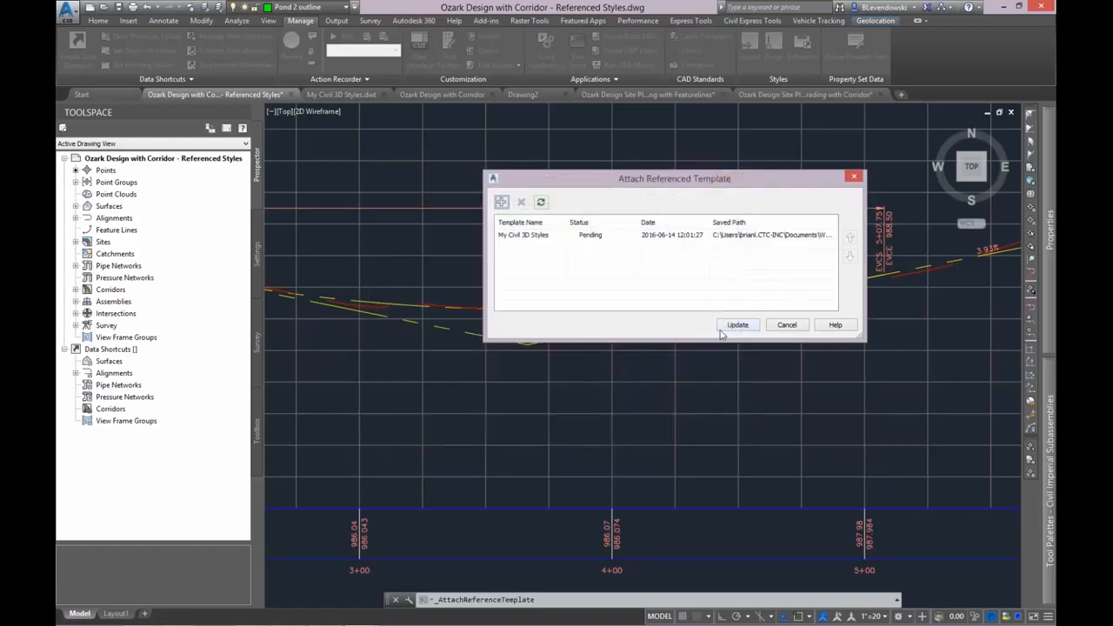
click(735, 325)
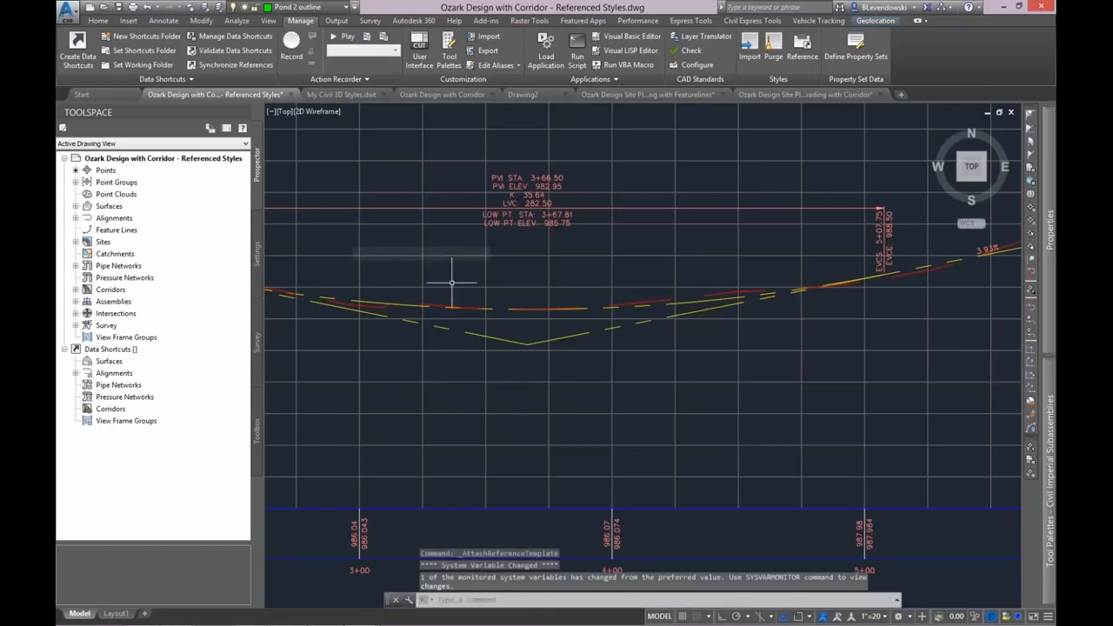
List the drawing's profile styles in its settings to check which ones come from the referenced template.
click(257, 254)
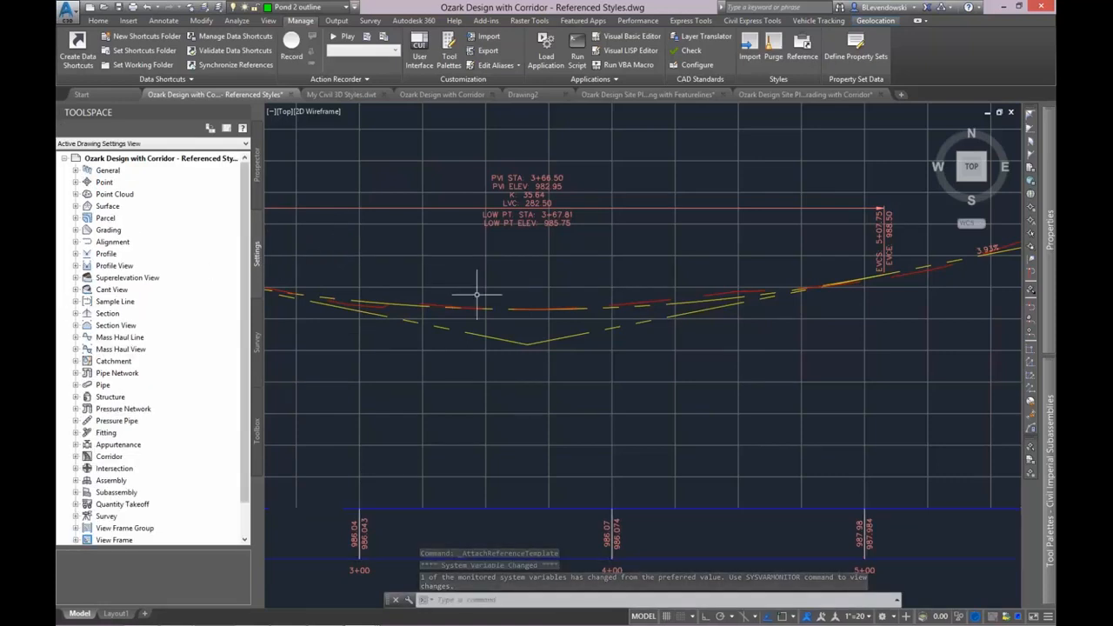
double_click(106, 255)
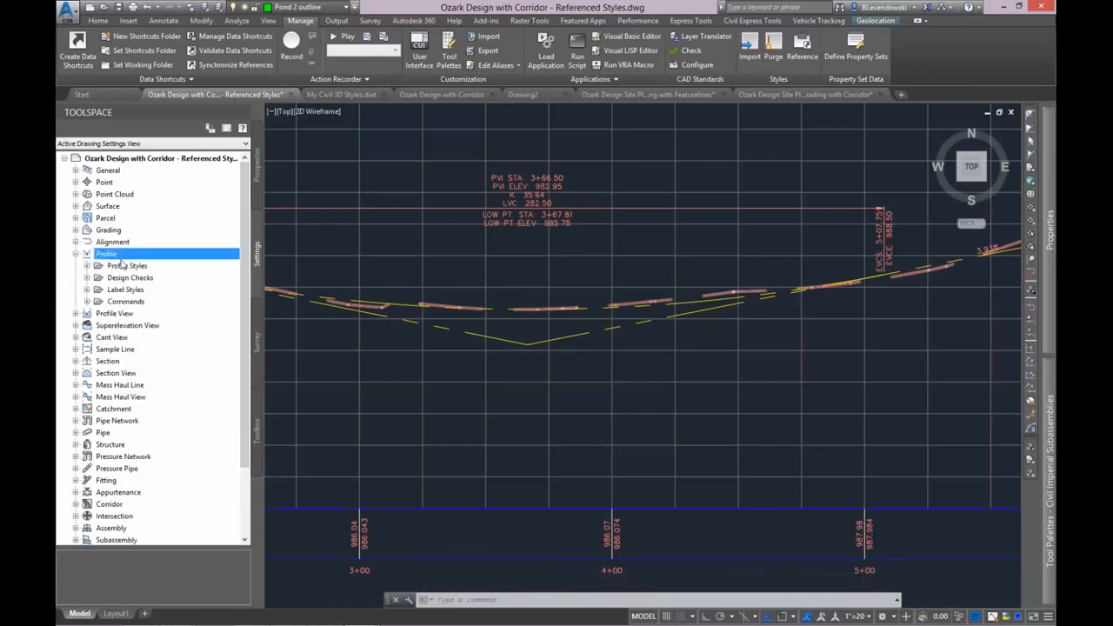
double_click(127, 265)
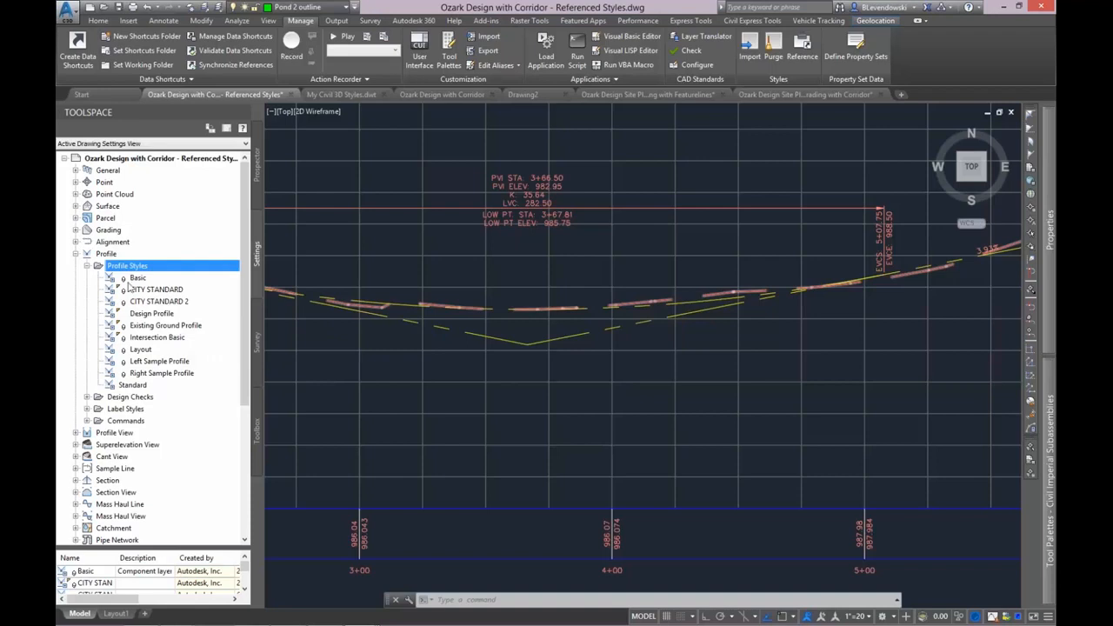
In My Civil 3D Styles.dwt, copy the CITY STANDARD 2 profile style as CITY STANDARD 3 and save the template.
click(346, 95)
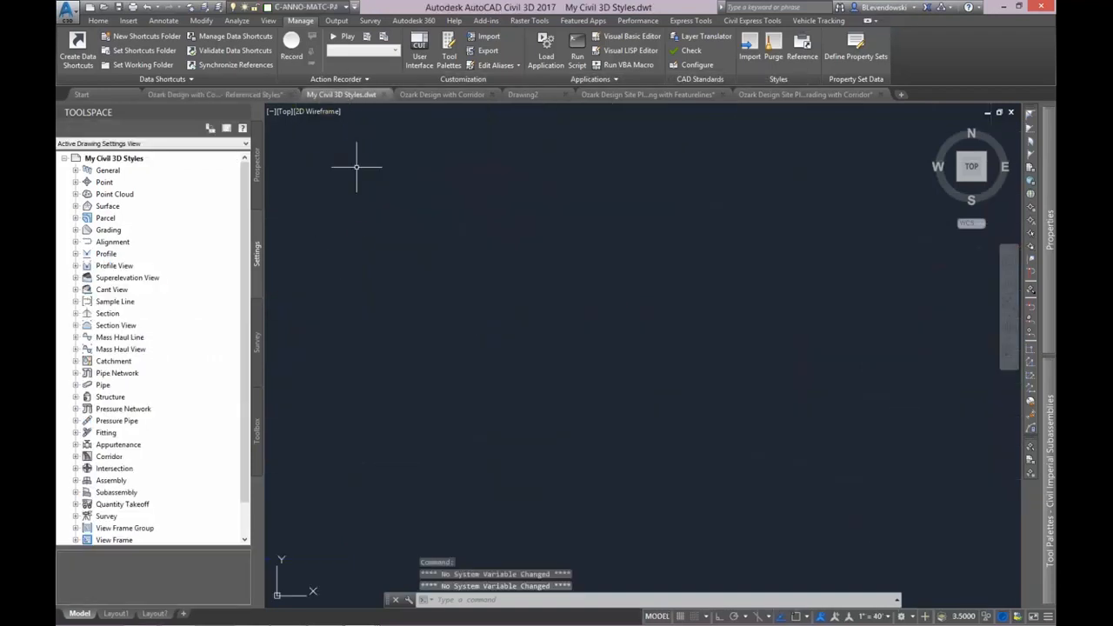
double_click(107, 253)
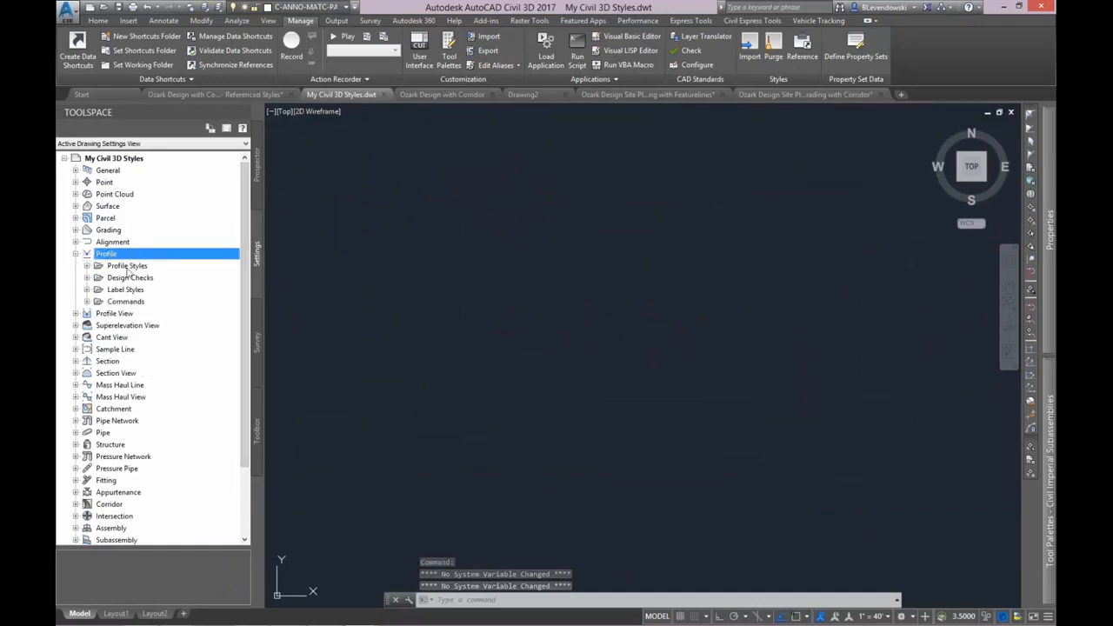
double_click(130, 266)
click(146, 301)
right_click(148, 300)
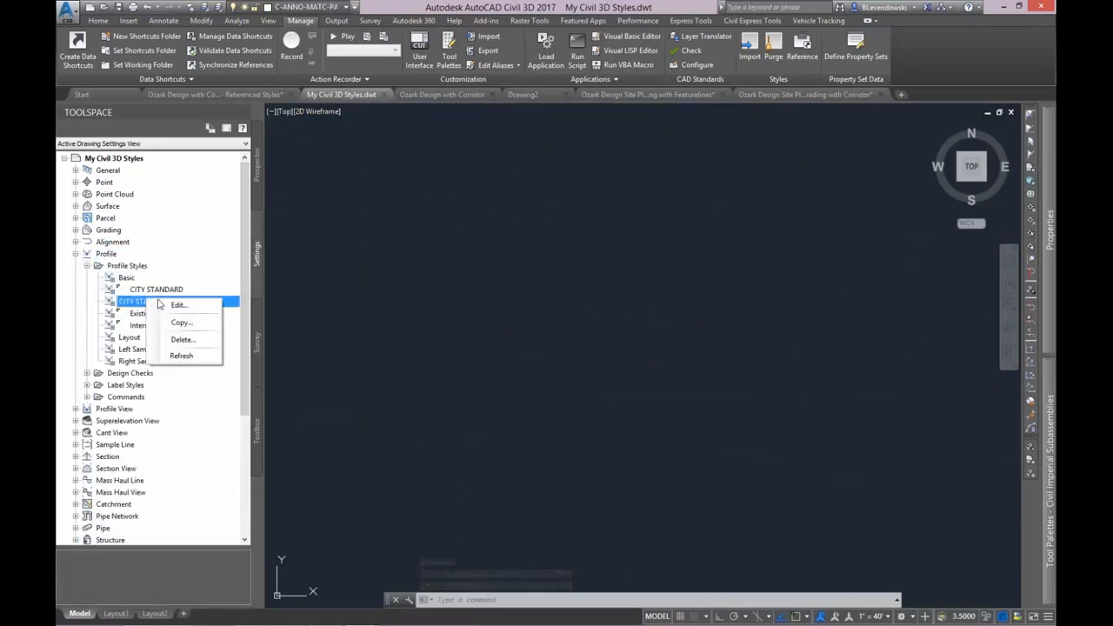
click(180, 322)
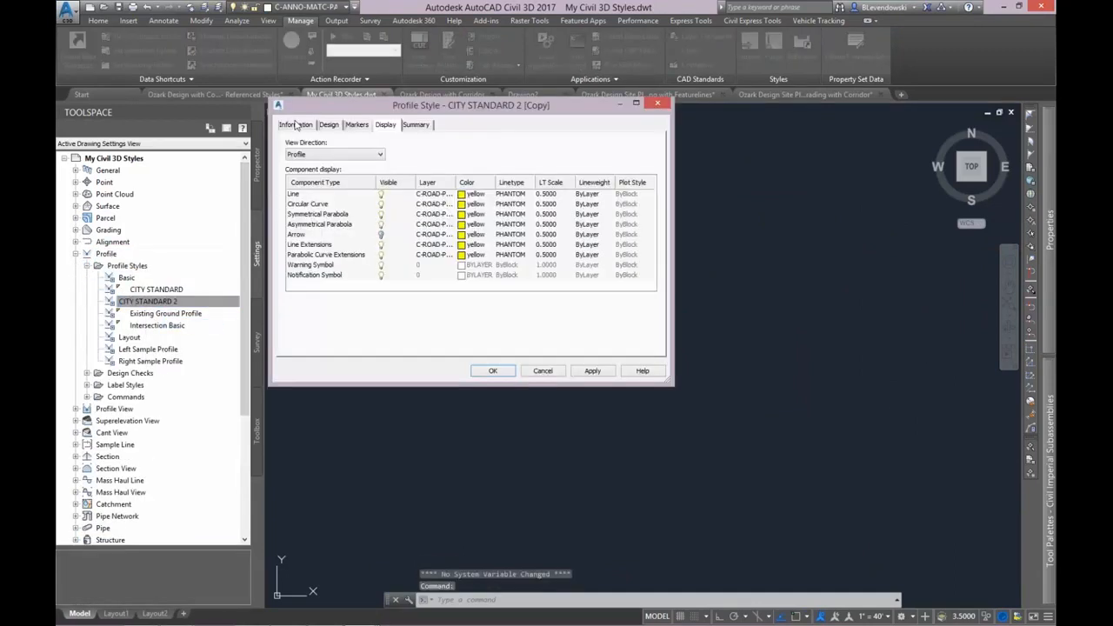
click(296, 124)
drag(338, 153, 422, 160)
text(3)
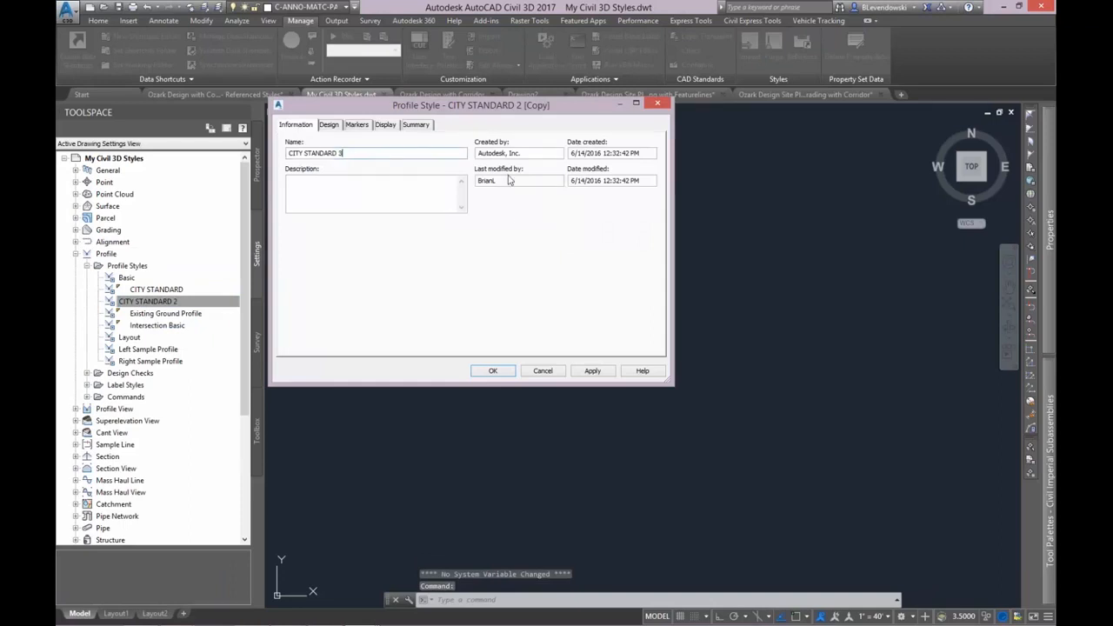
click(490, 372)
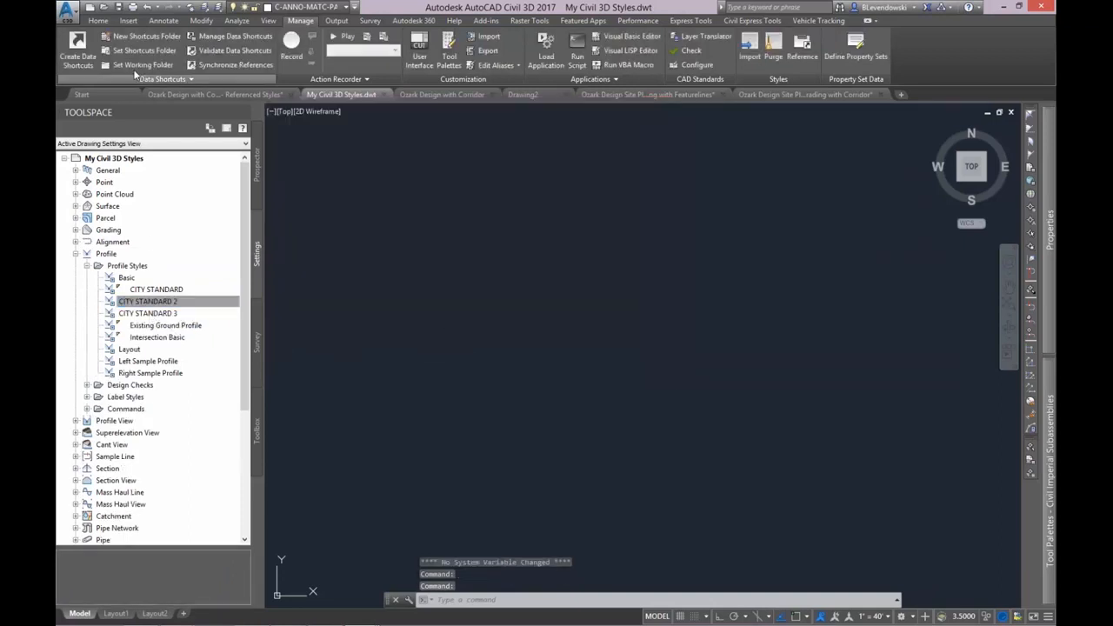
click(118, 7)
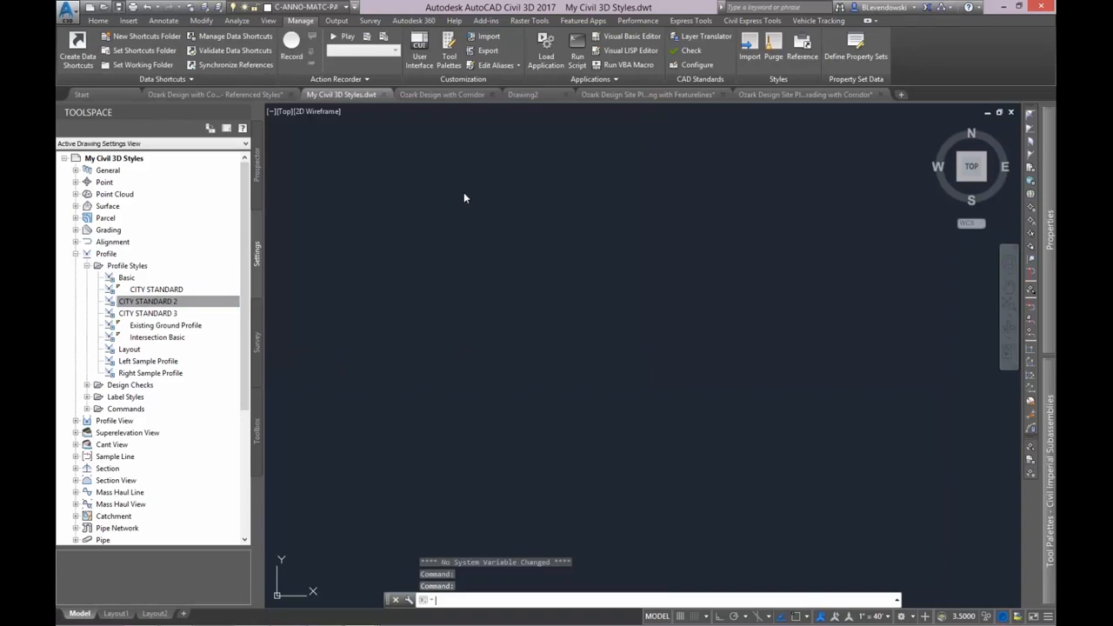
Update the My Civil 3D Styles reference in the Ozark Referenced Styles drawing and list its profile styles.
click(238, 97)
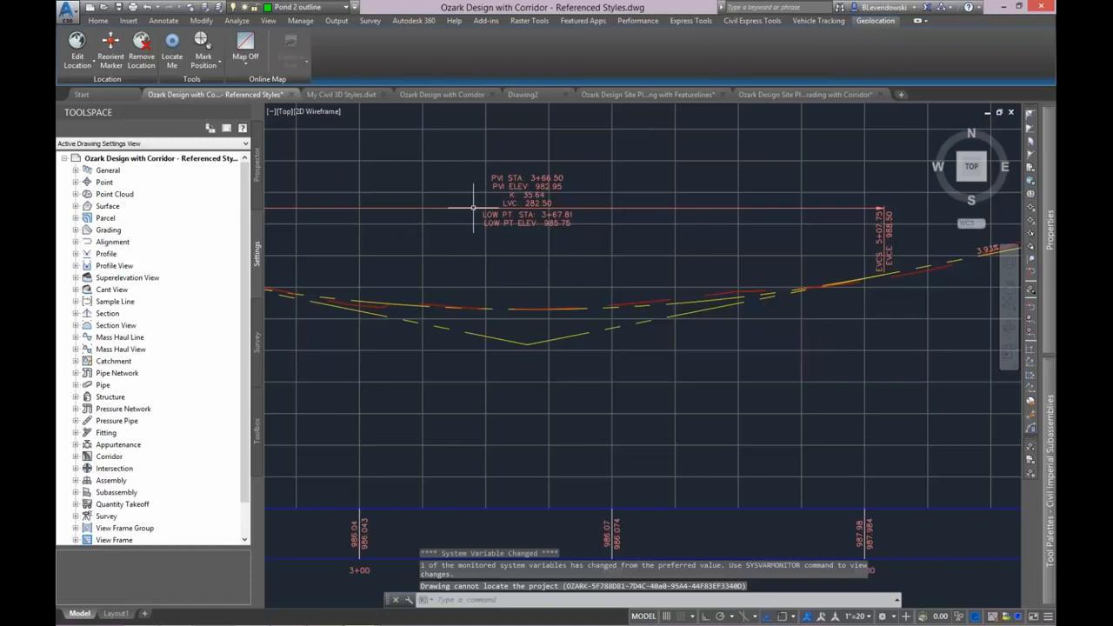
click(300, 20)
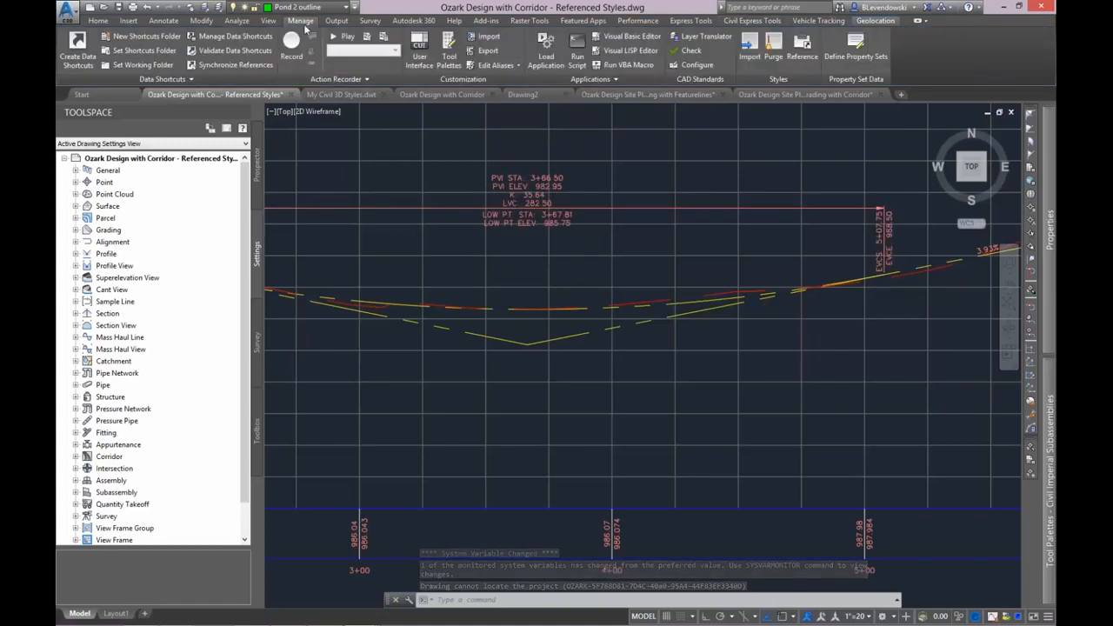
click(800, 48)
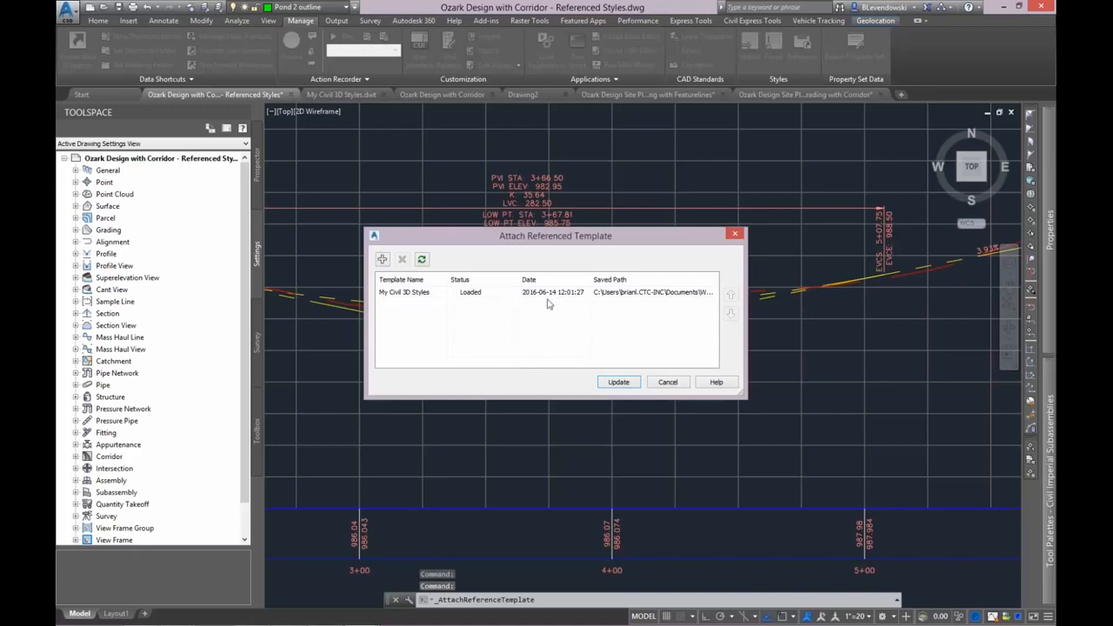
click(621, 382)
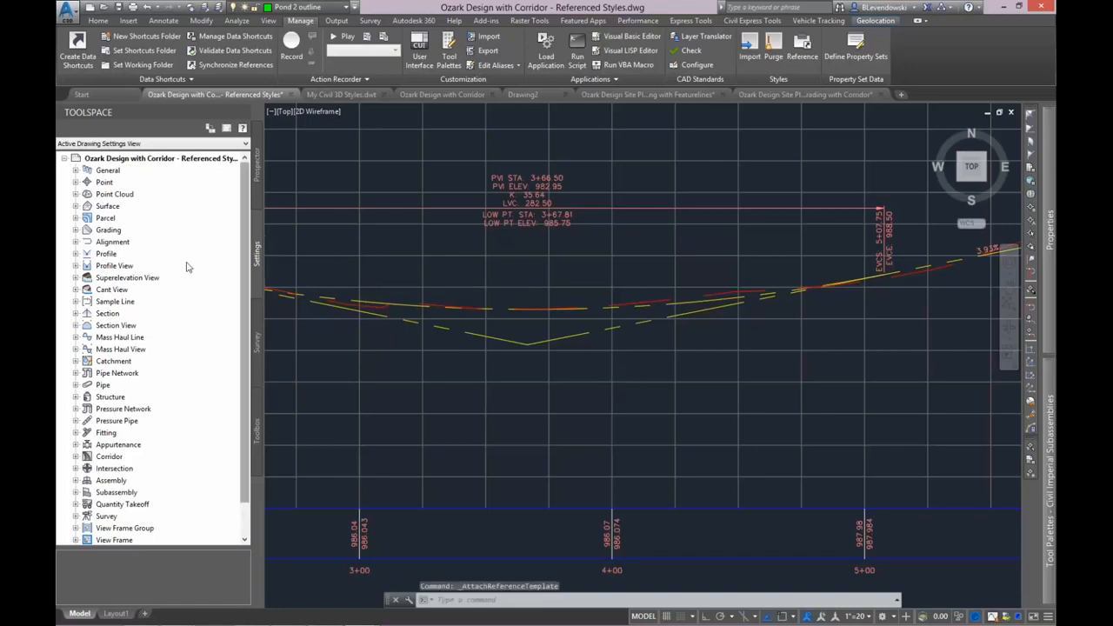
double_click(108, 253)
double_click(139, 265)
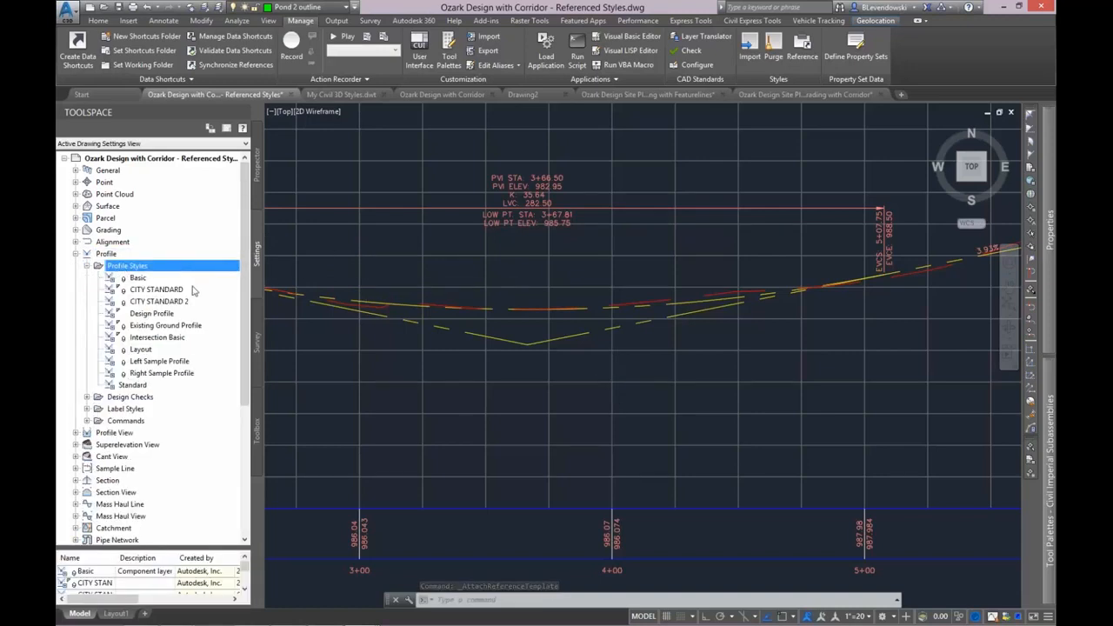
Check the CITY STANDARD 3 profile style in My Civil 3D Styles.dwt and save the template again.
click(343, 94)
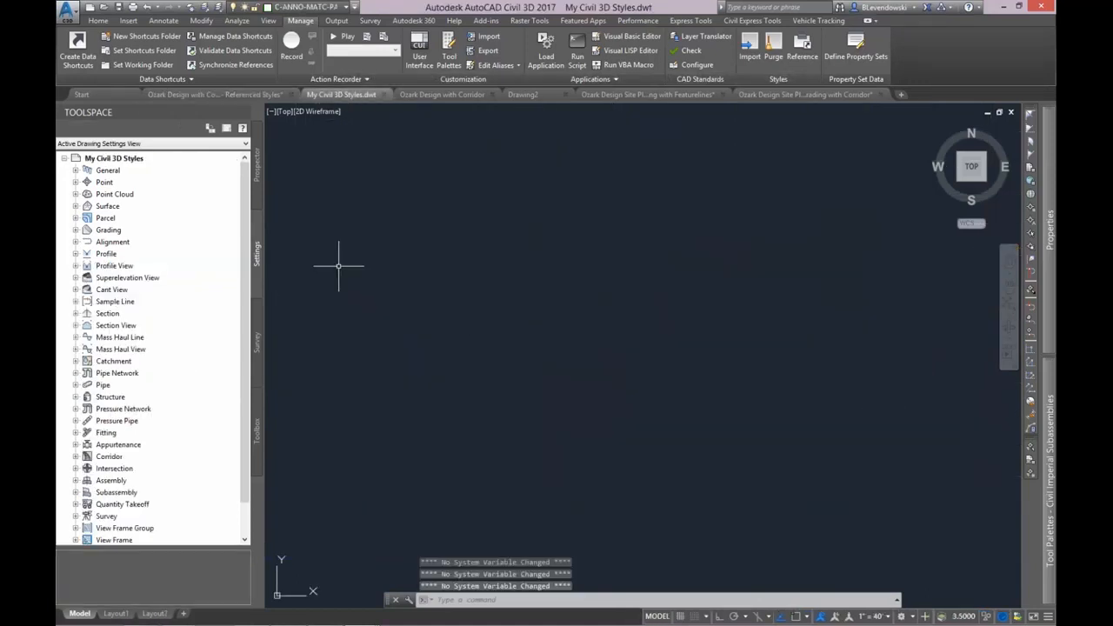
double_click(108, 254)
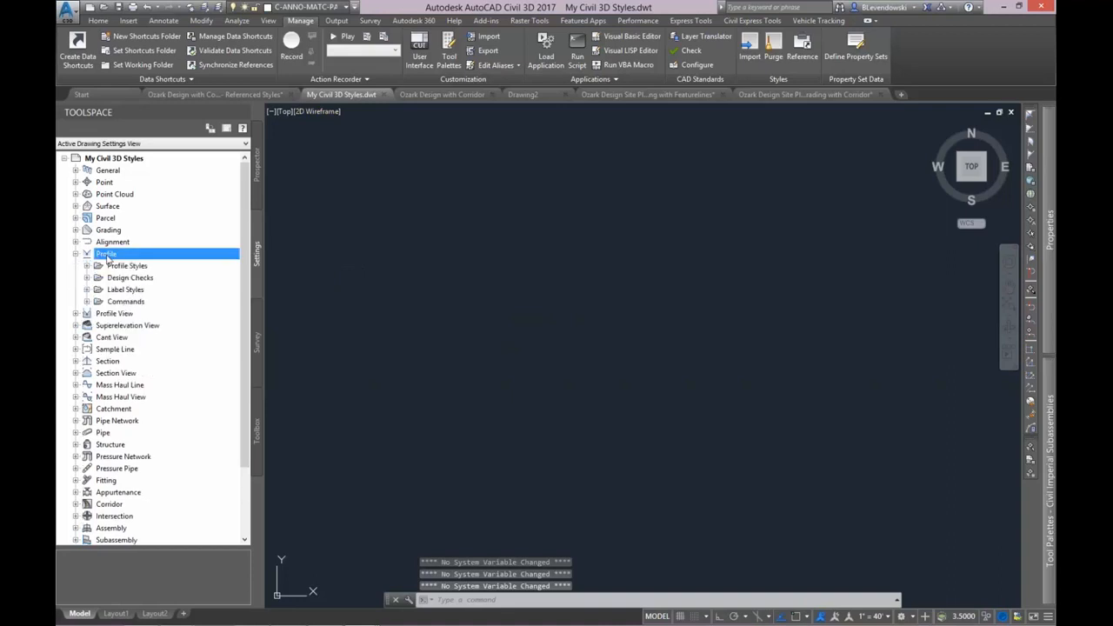
double_click(144, 266)
click(161, 312)
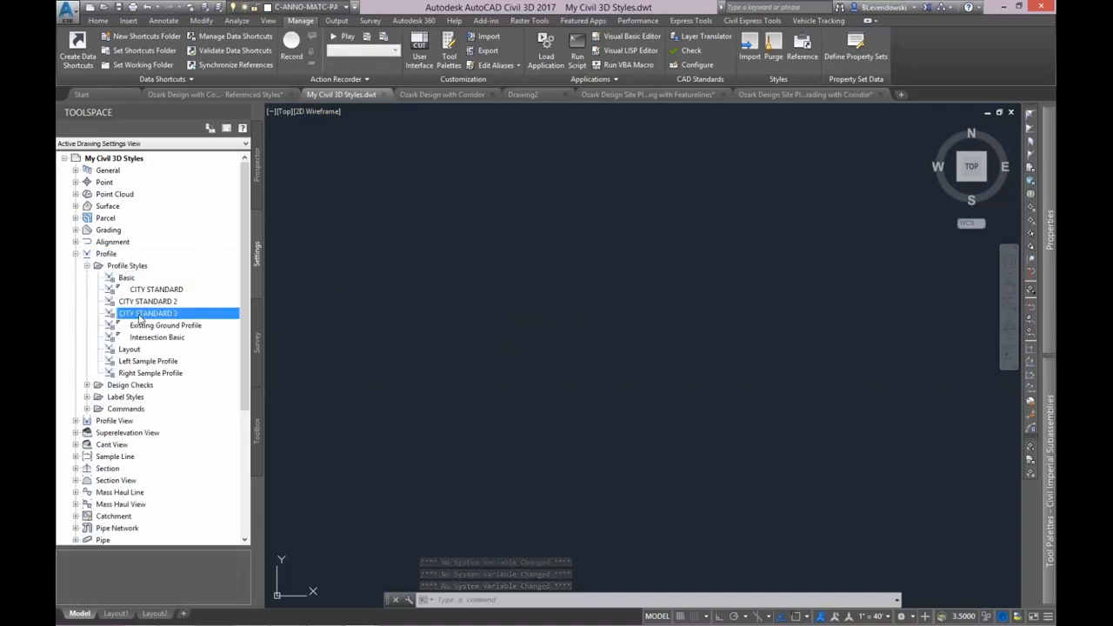
click(119, 9)
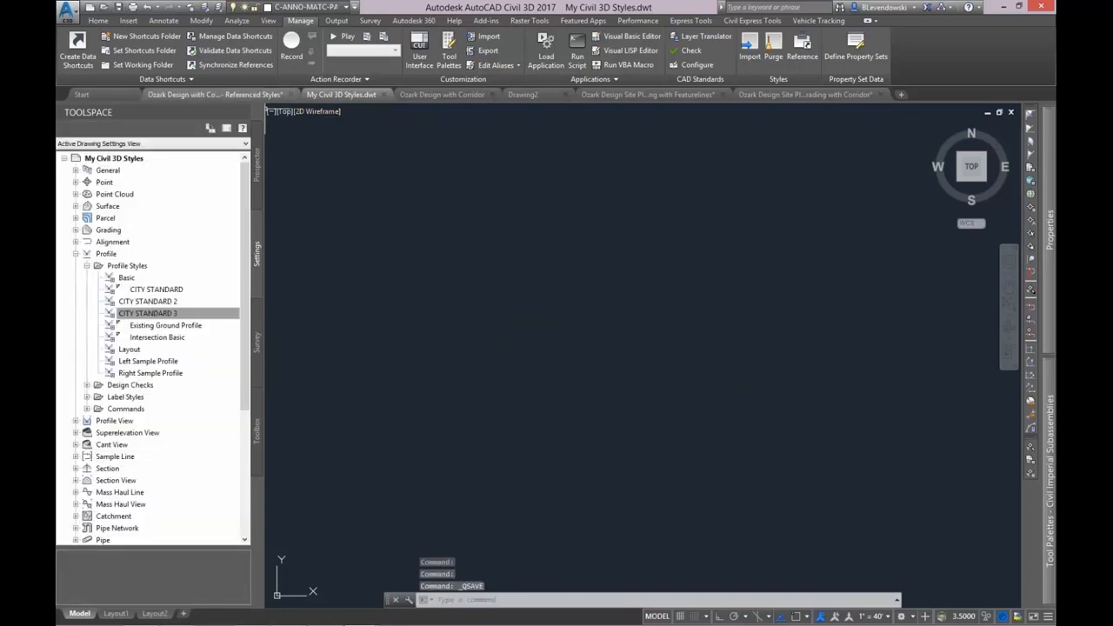
Rerun the template reference update in the Ozark Referenced Styles drawing and look for CITY STANDARD 3 among its profile styles.
click(214, 94)
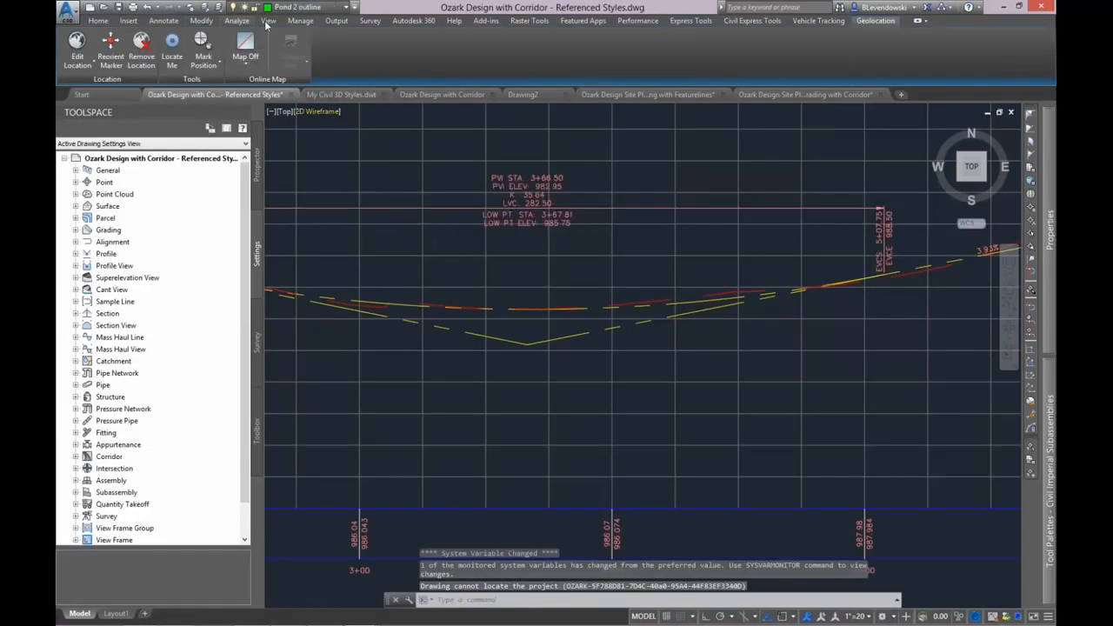
click(300, 20)
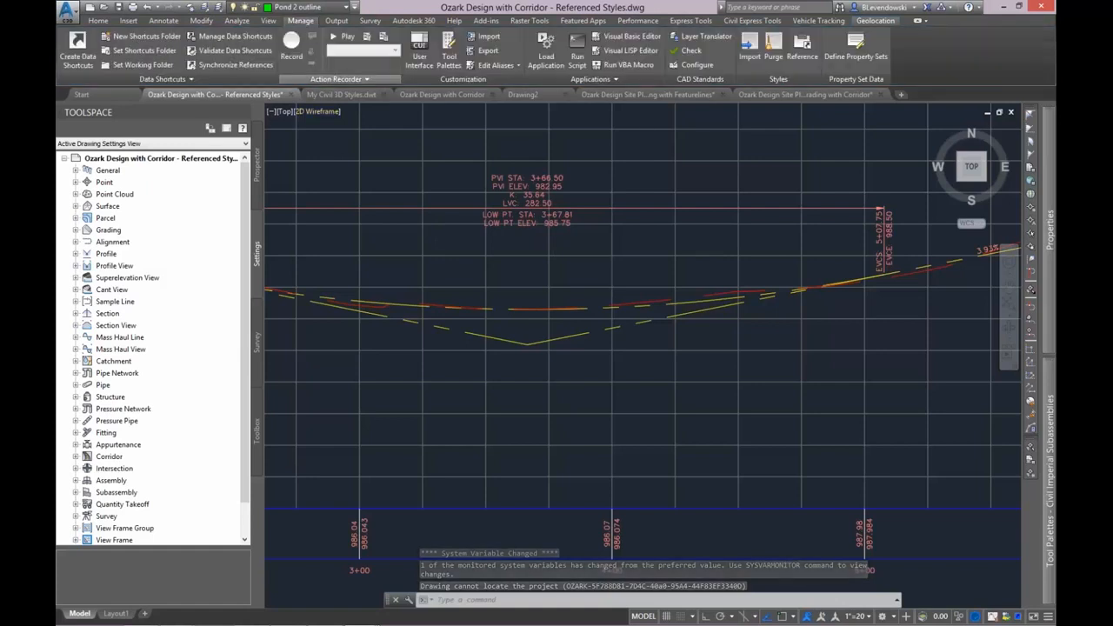
click(803, 57)
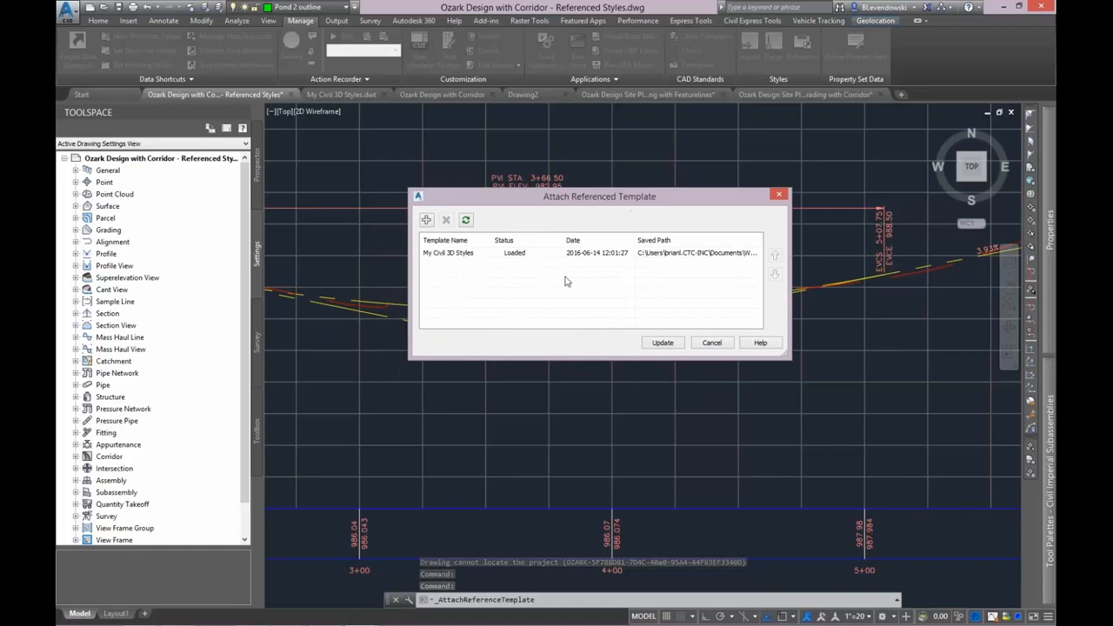
click(662, 343)
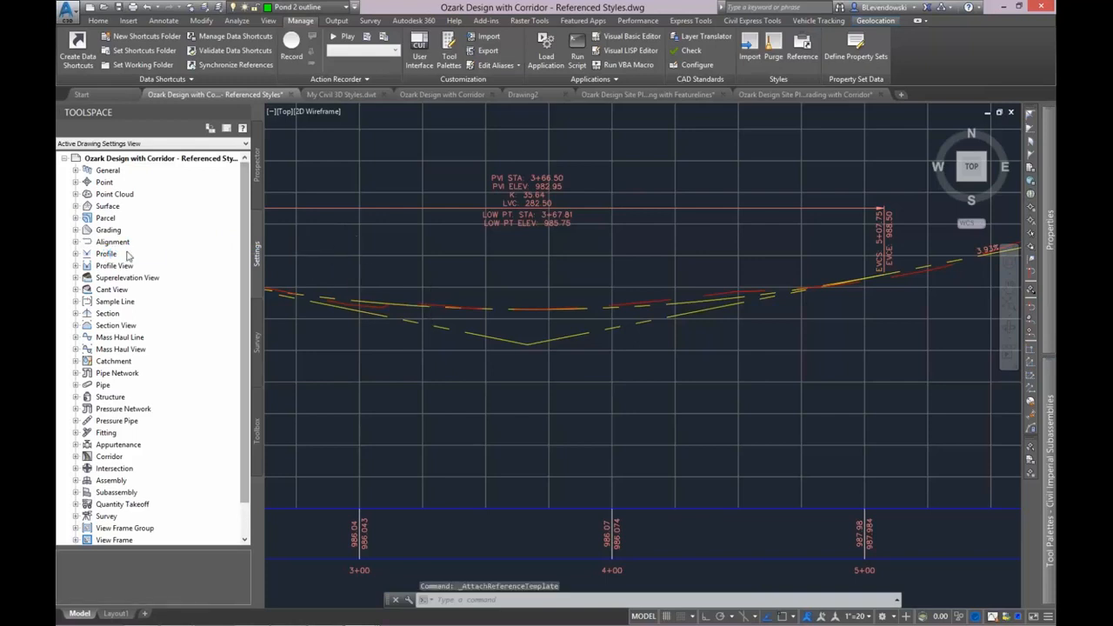
double_click(107, 253)
double_click(122, 266)
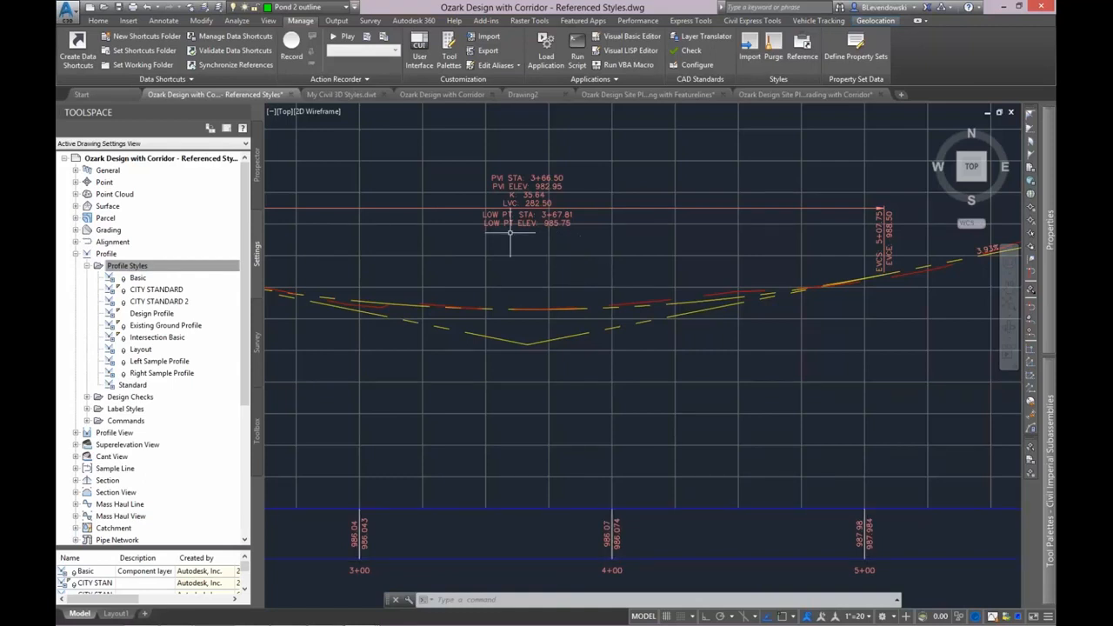
In My Civil 3D Styles.dwt, copy the CITY STANDARD profile style as CITY STANDARD 4 and save the template.
click(374, 94)
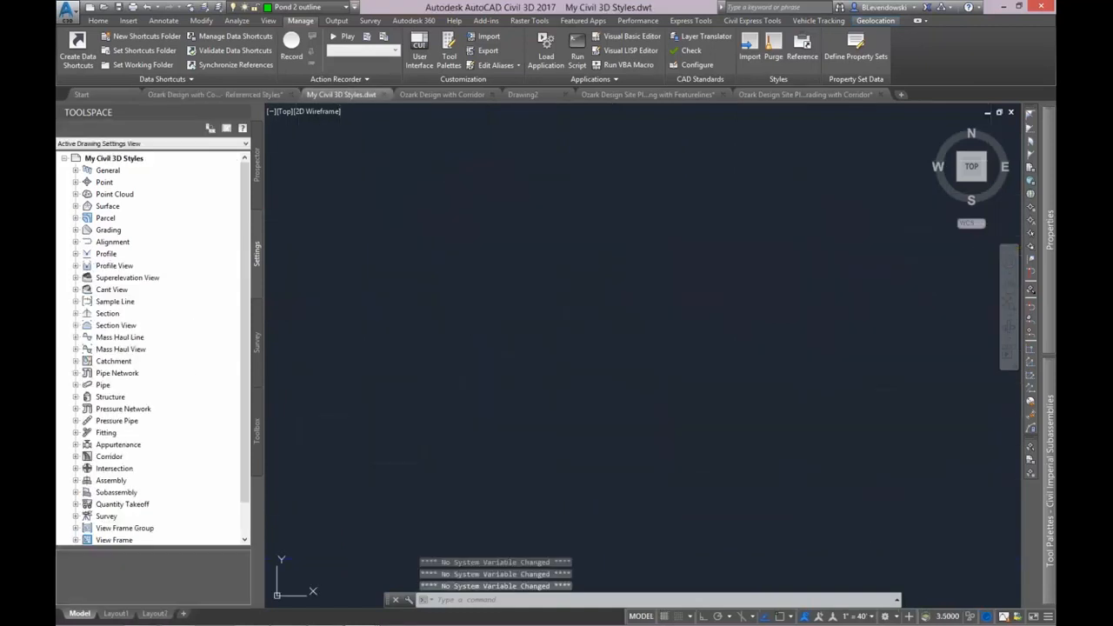
double_click(108, 254)
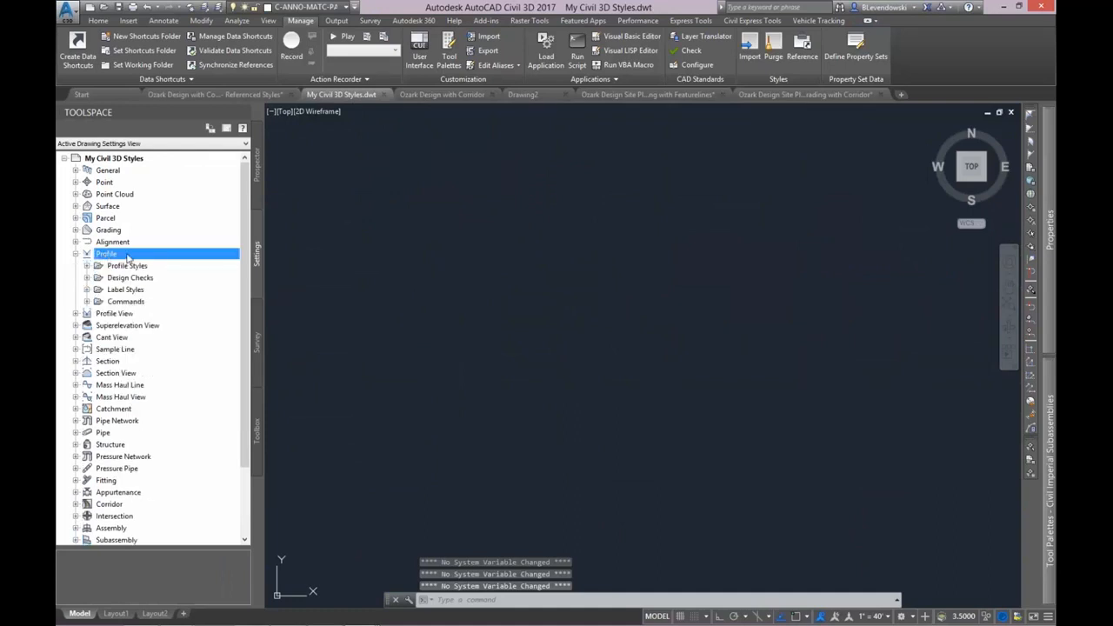
double_click(124, 265)
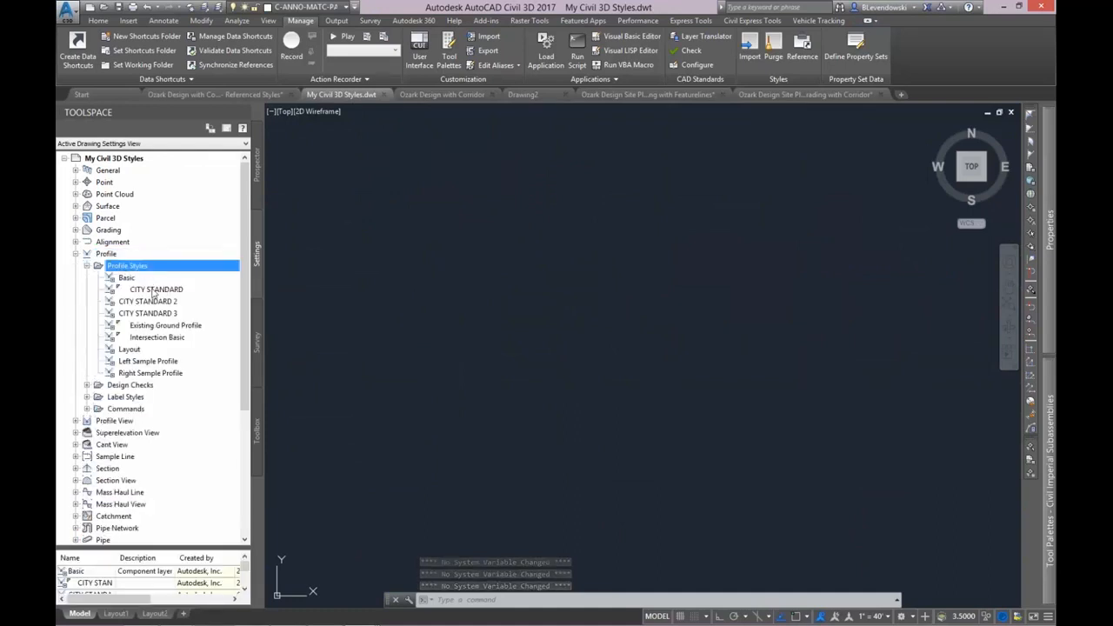
right_click(169, 290)
click(178, 310)
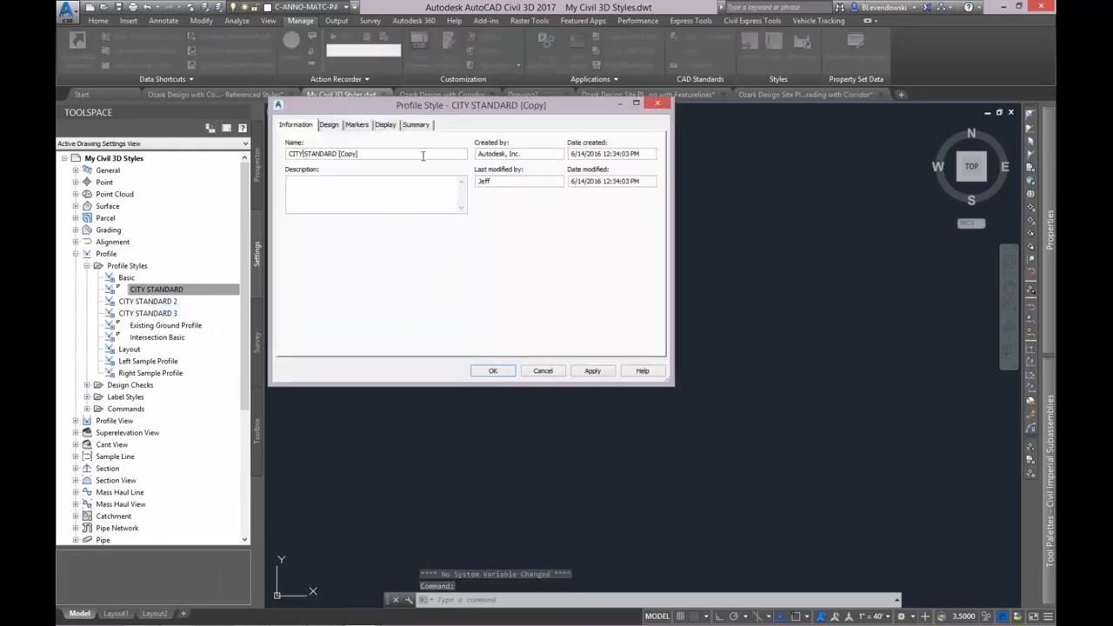
drag(304, 154, 461, 153)
key(BackSpace)
text(s)
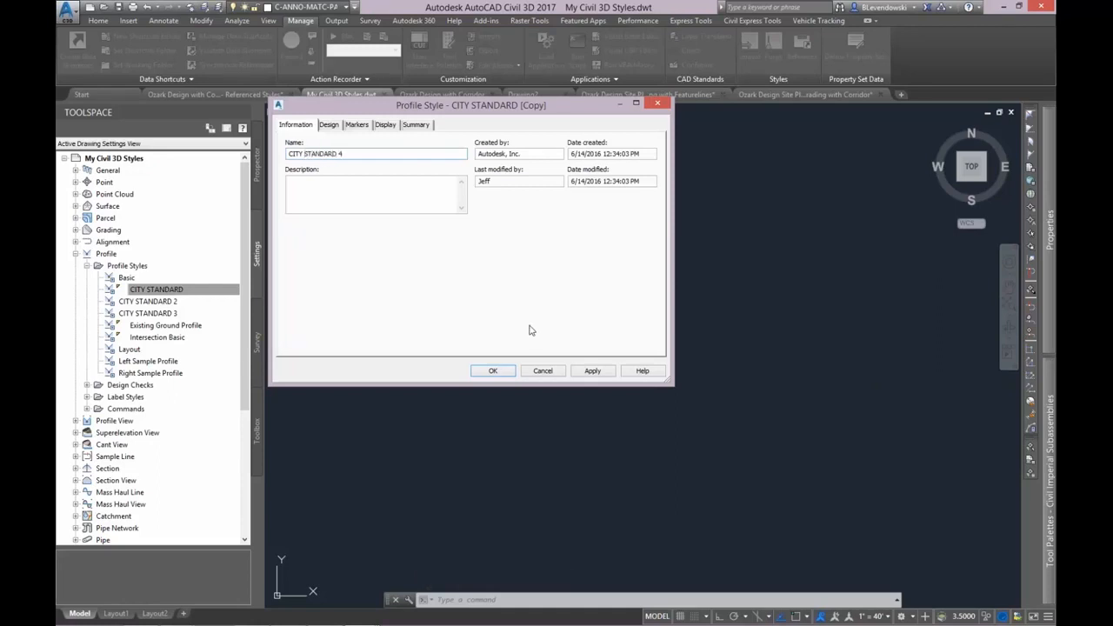
click(492, 371)
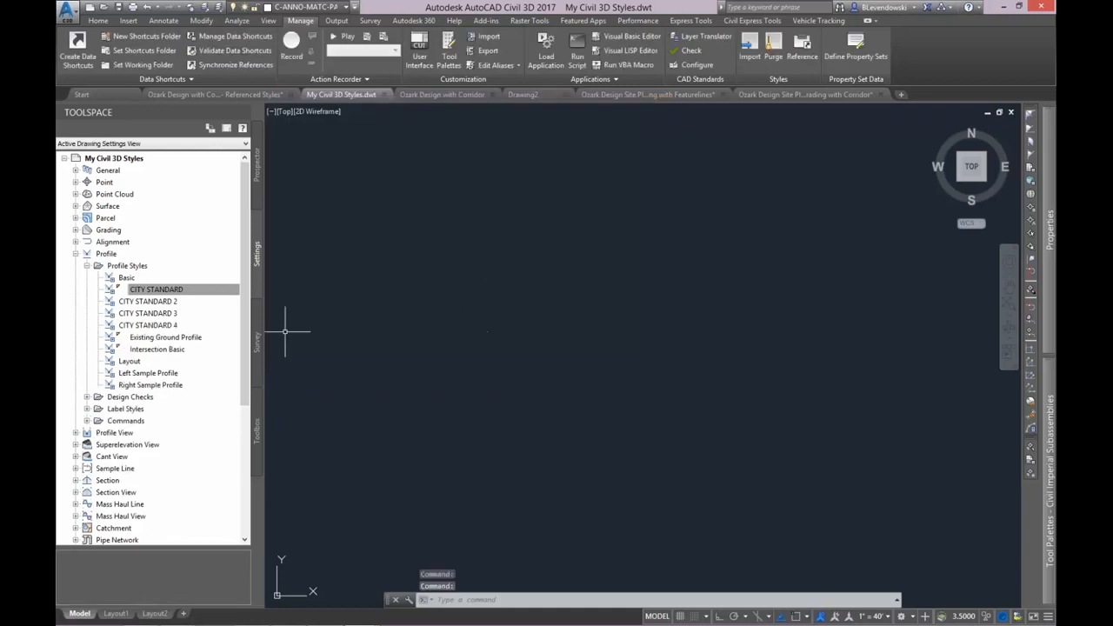
click(148, 325)
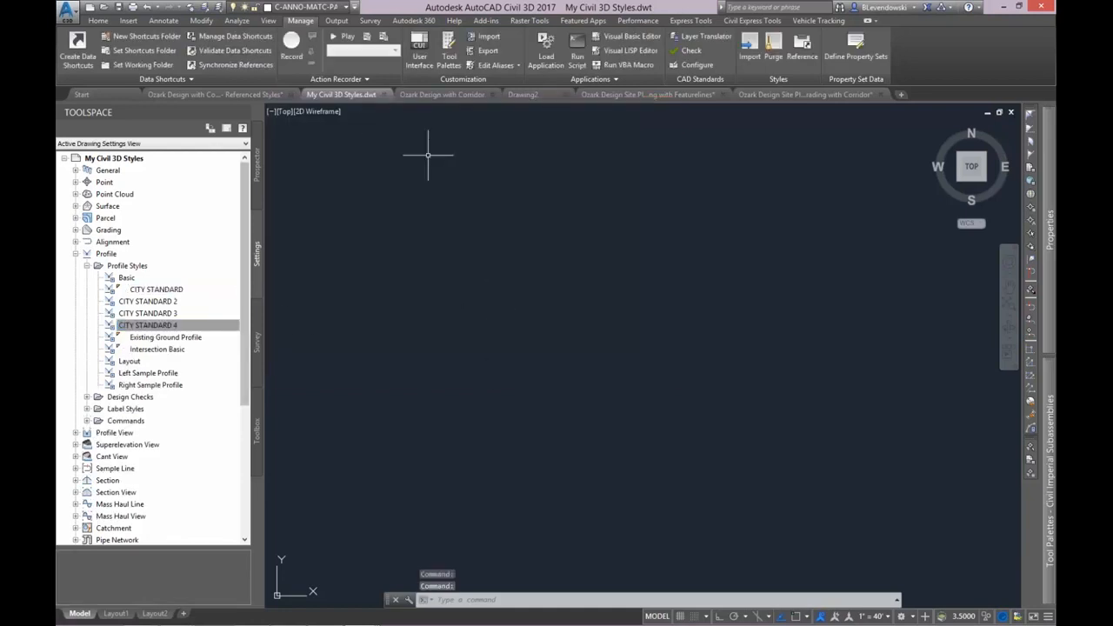
click(120, 9)
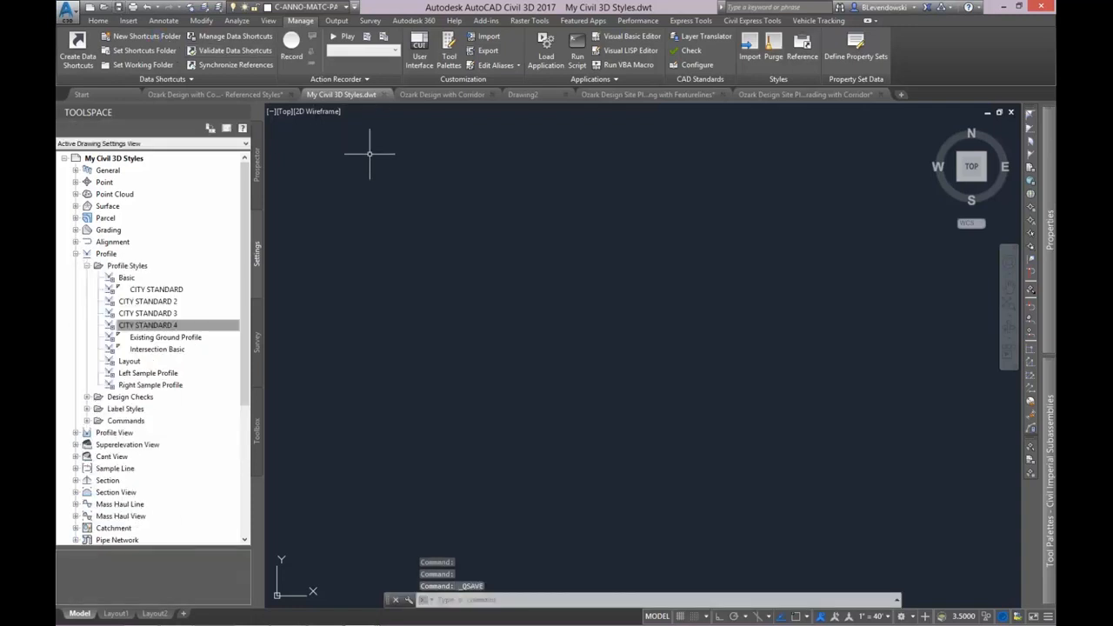
Detach the My Civil 3D Styles template reference from the Ozark Referenced Styles drawing and list the drawing's profile styles.
click(214, 94)
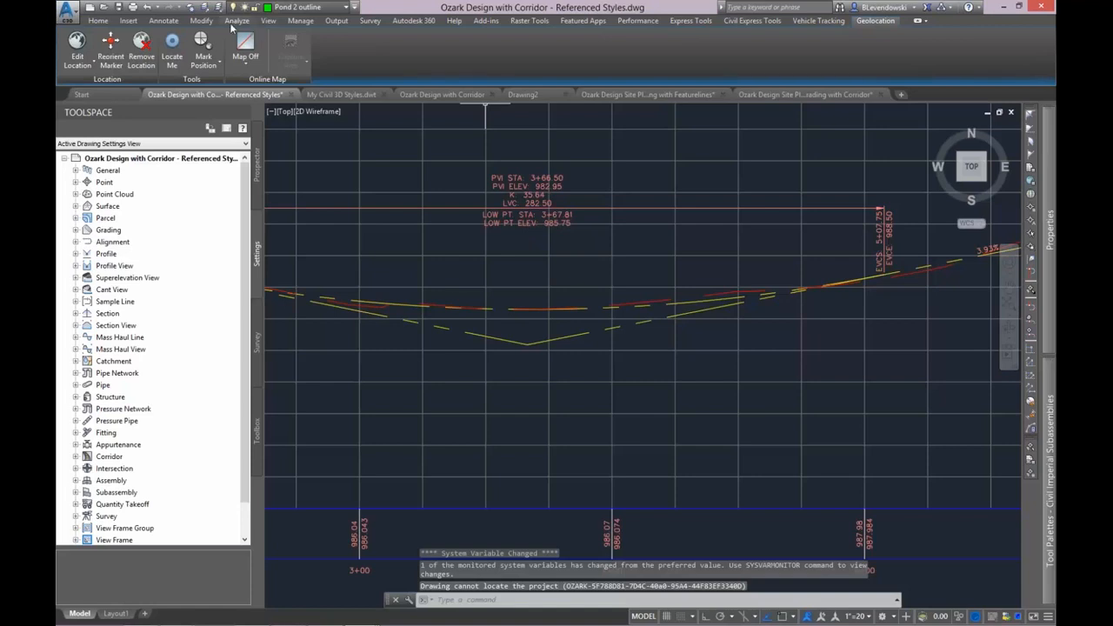
click(300, 20)
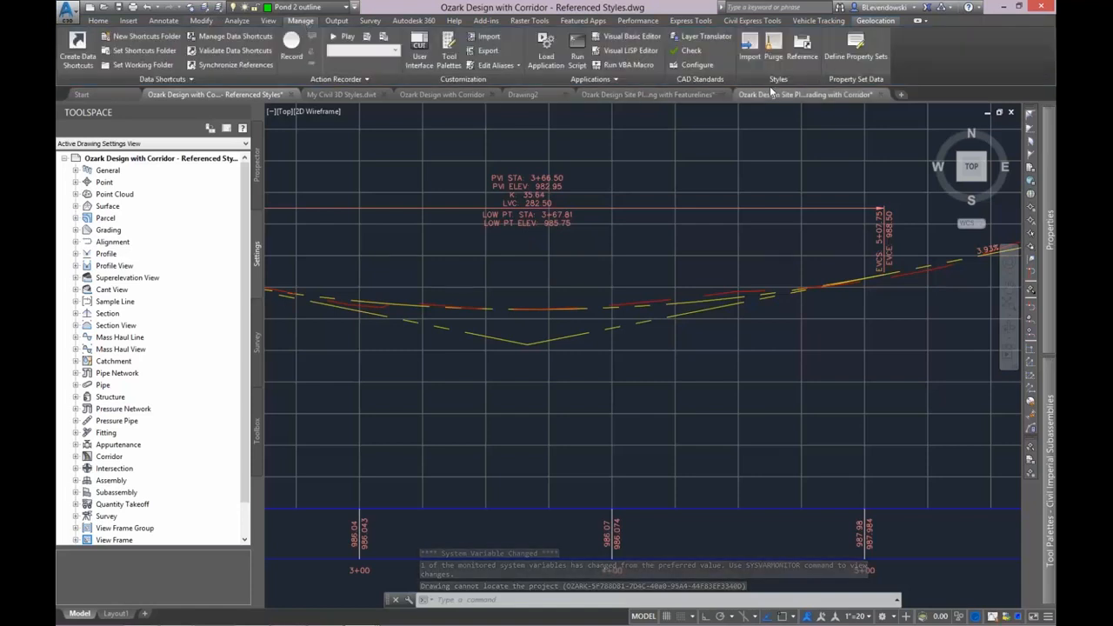
click(801, 54)
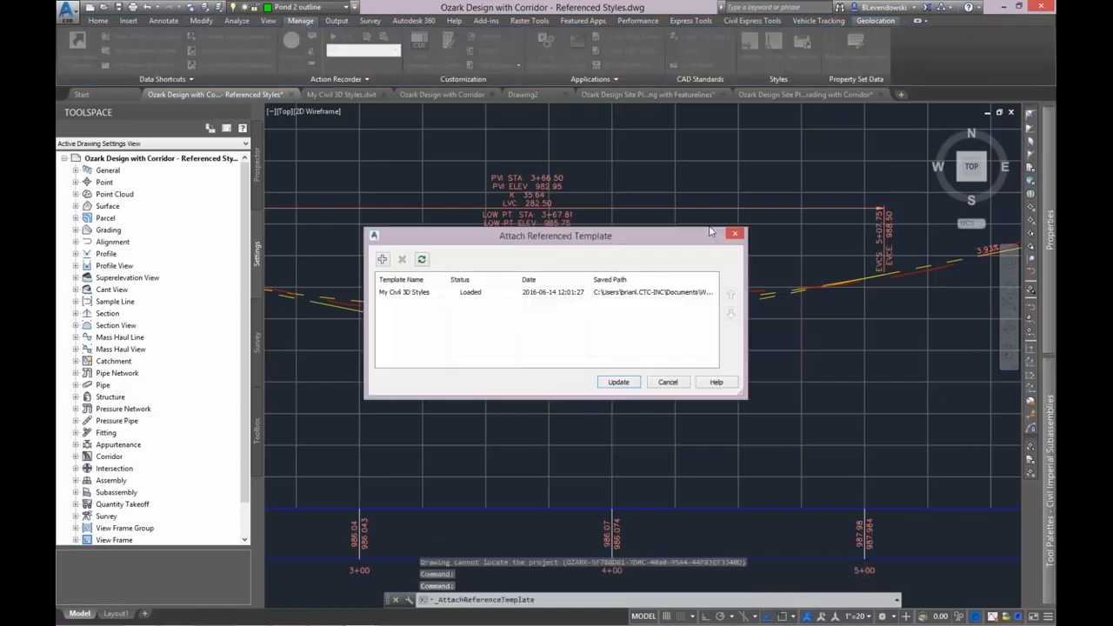
click(668, 382)
click(802, 50)
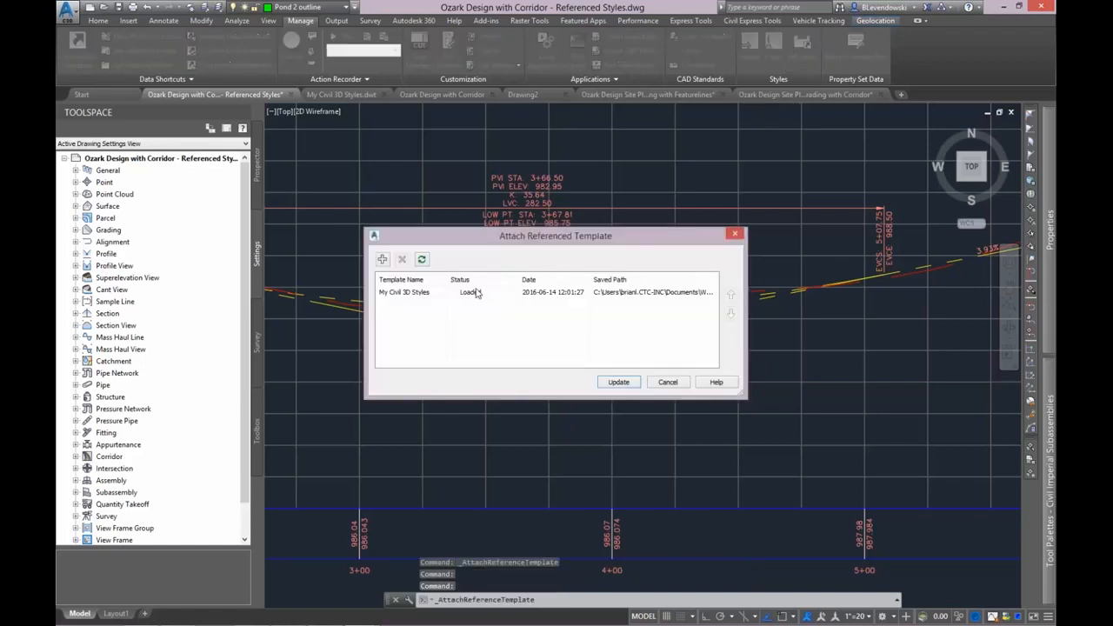
click(419, 296)
click(402, 259)
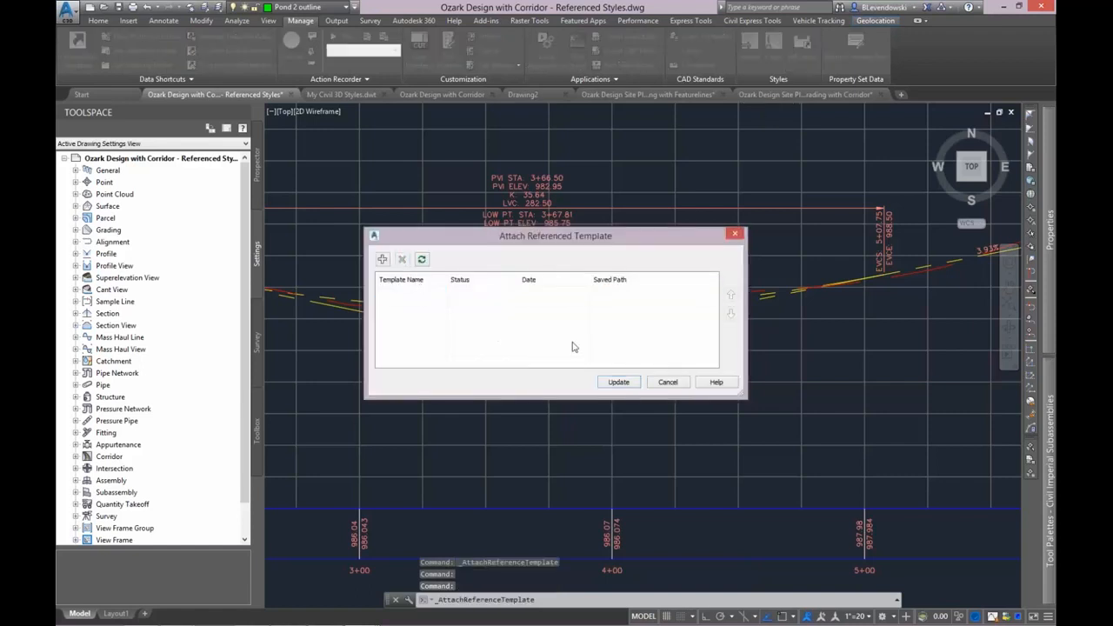
click(618, 383)
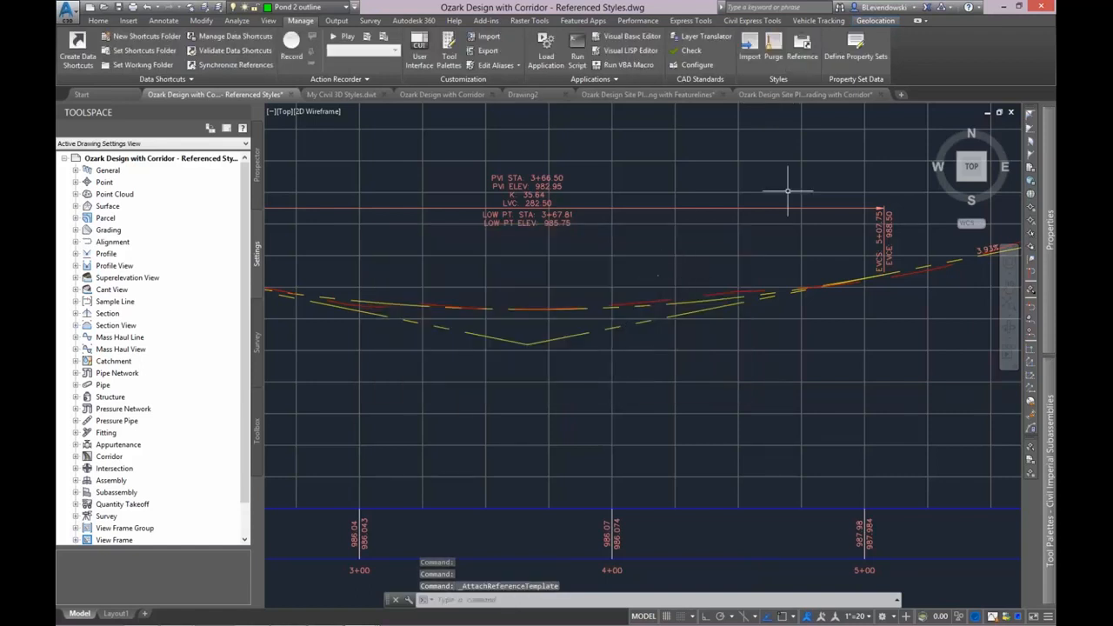
double_click(106, 253)
double_click(127, 265)
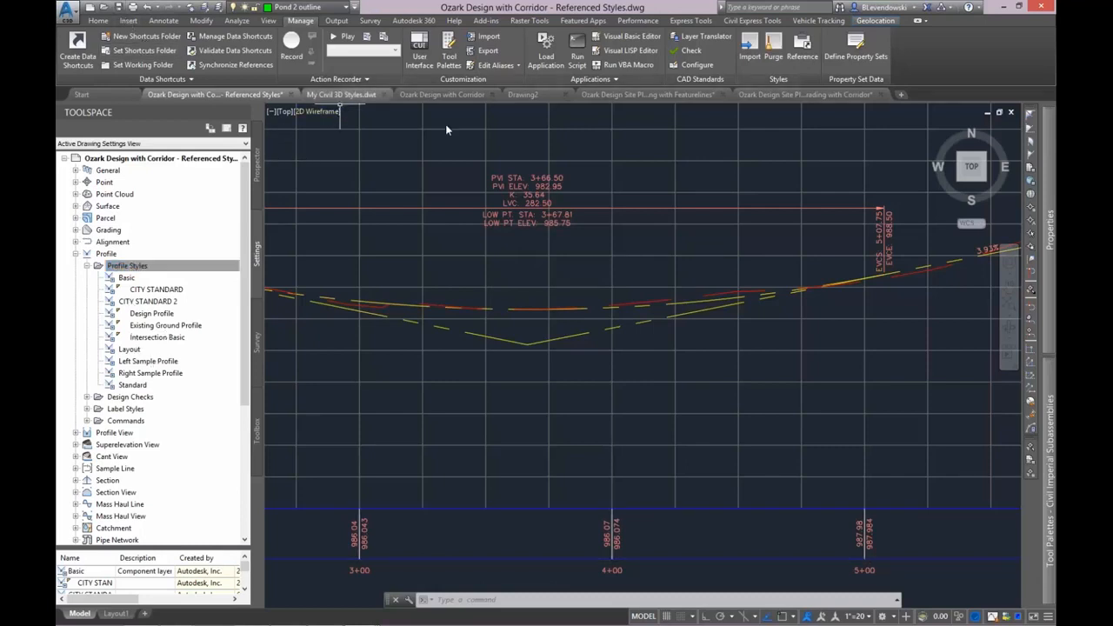
Reattach the My Civil 3D Styles template from the Reference Styles Manager dataset's Template folder and update the drawing's styles.
click(802, 62)
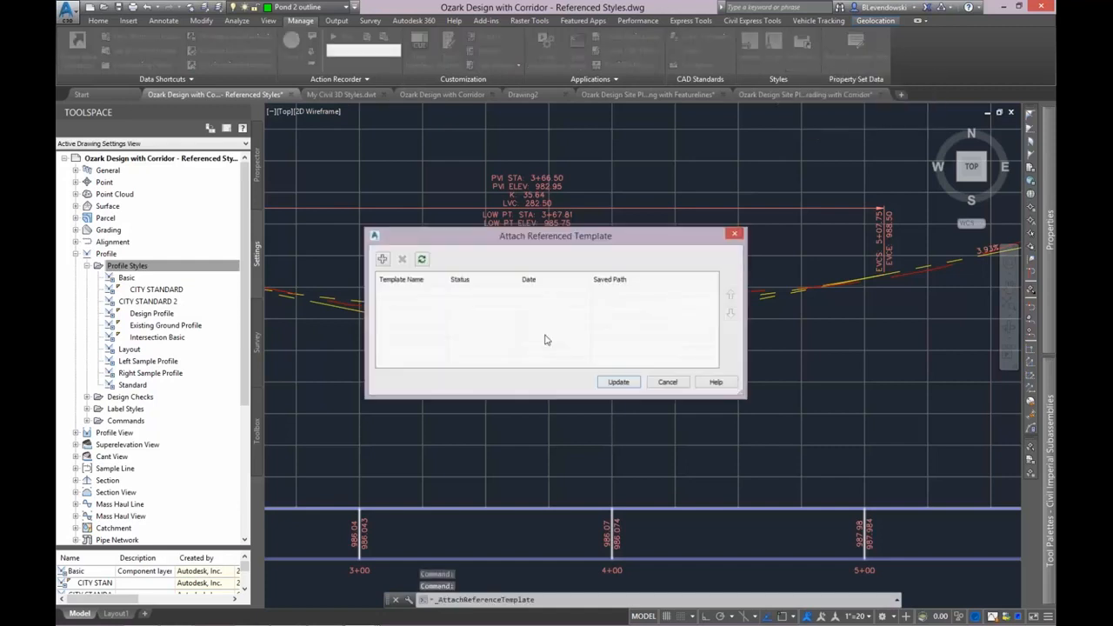
click(382, 259)
click(396, 252)
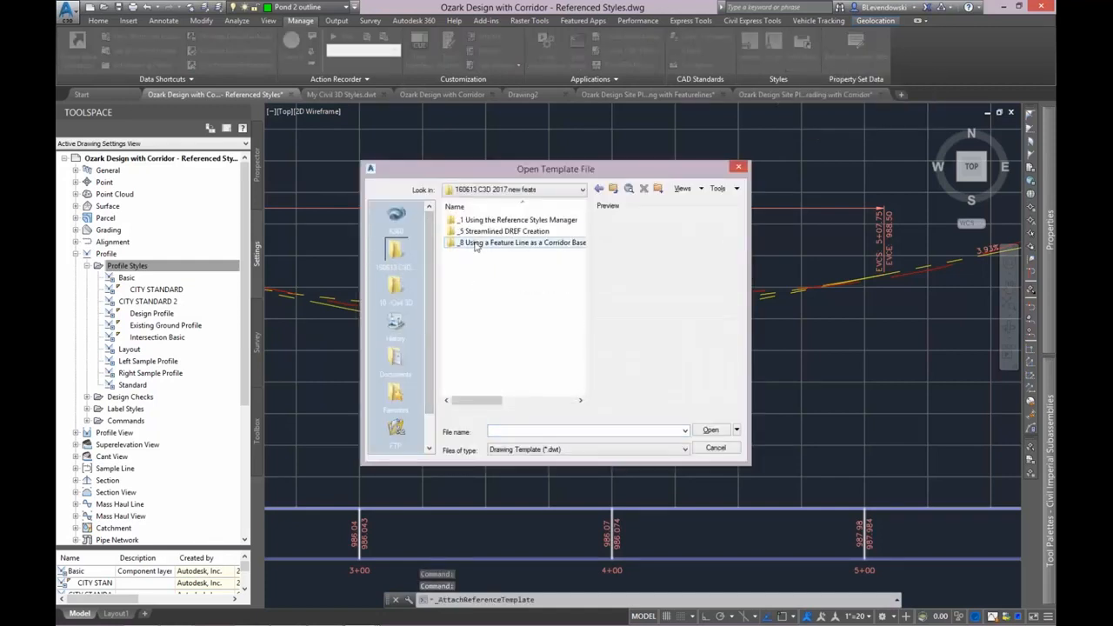
double_click(478, 220)
double_click(478, 220)
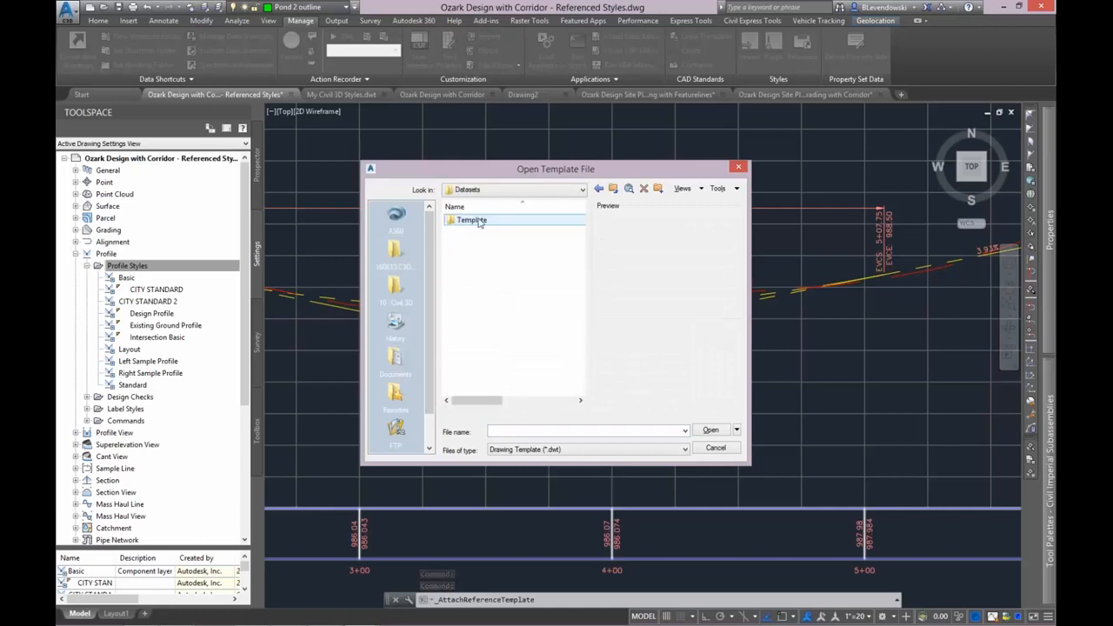
double_click(479, 222)
double_click(482, 220)
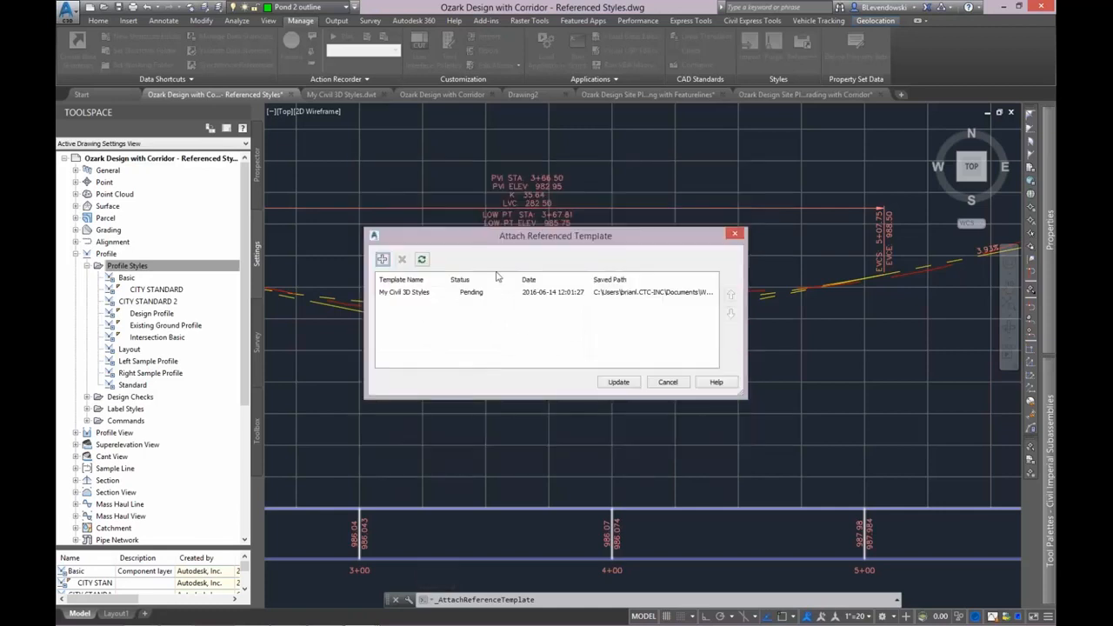
drag(577, 235, 635, 223)
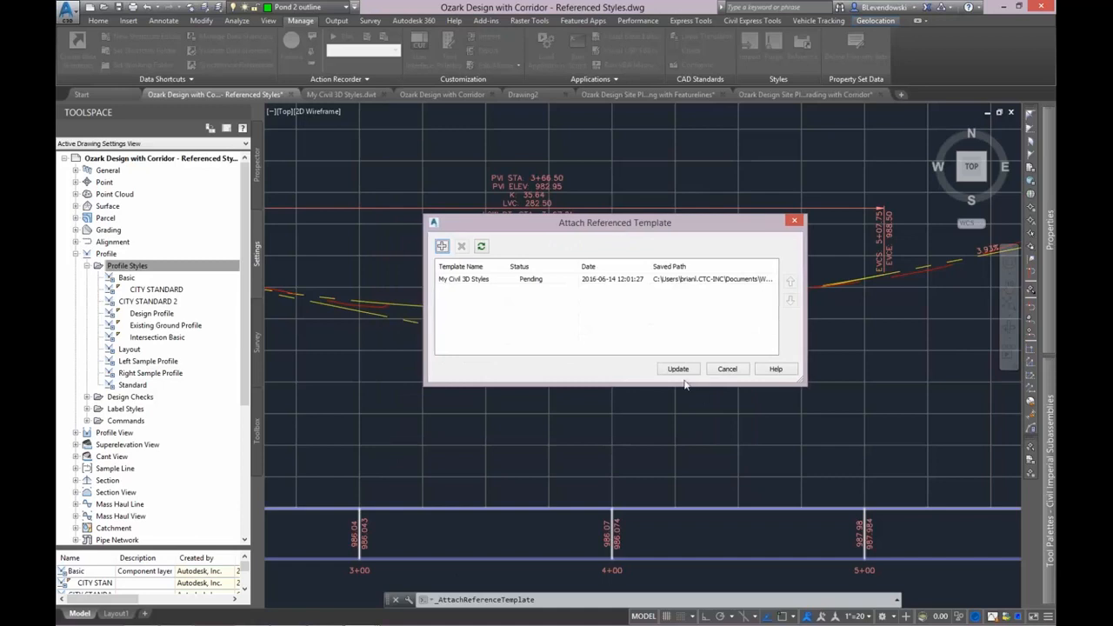
click(678, 369)
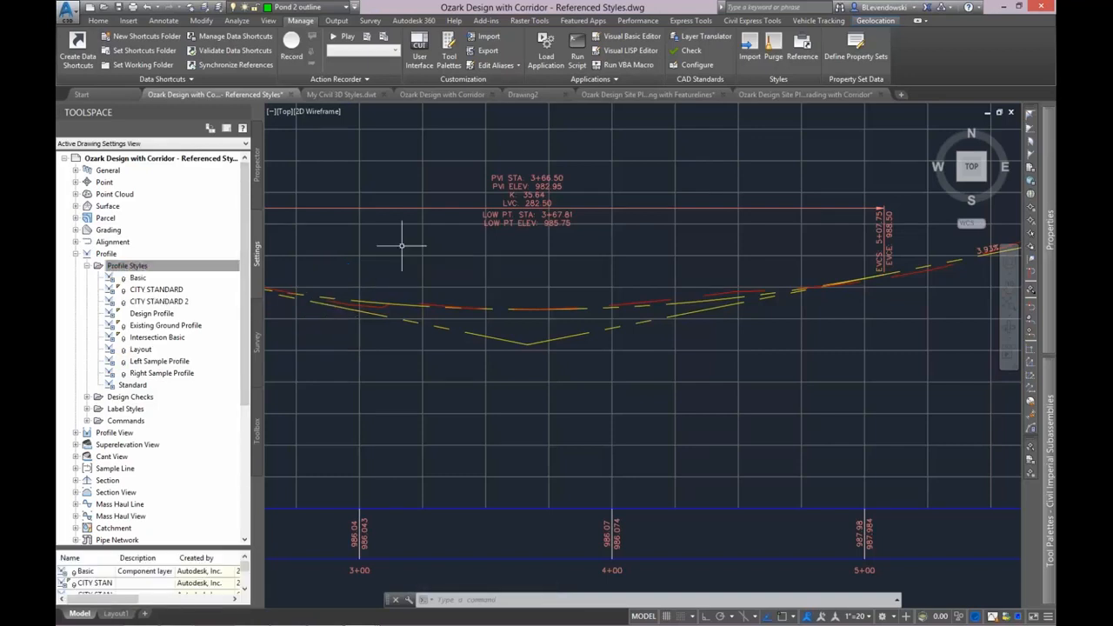
Update the reattached My Civil 3D Styles reference once more and look over the drawing's profile styles.
mouse_move(403, 246)
click(808, 48)
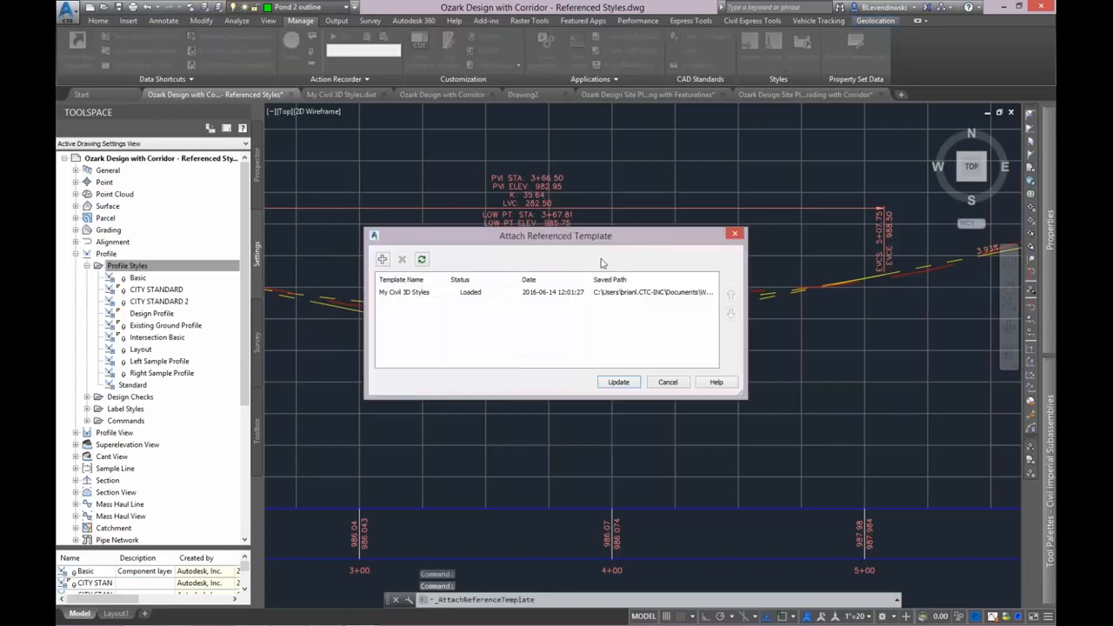
click(418, 294)
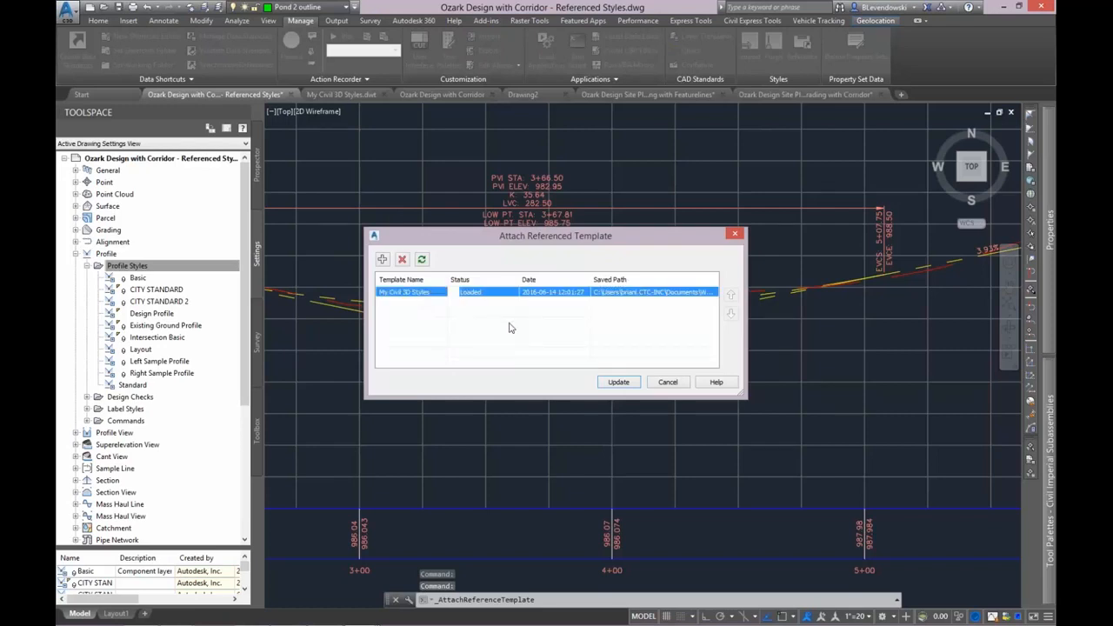
click(619, 384)
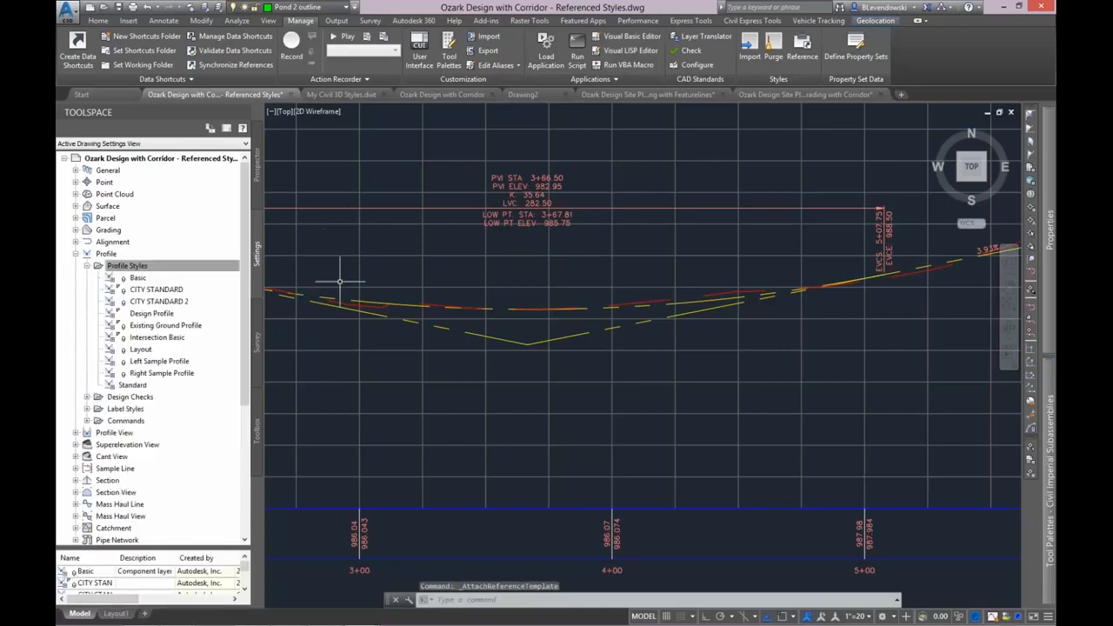
mouse_move(522, 241)
middle_down()
mouse_move(489, 266)
mouse_move(540, 231)
middle_up()
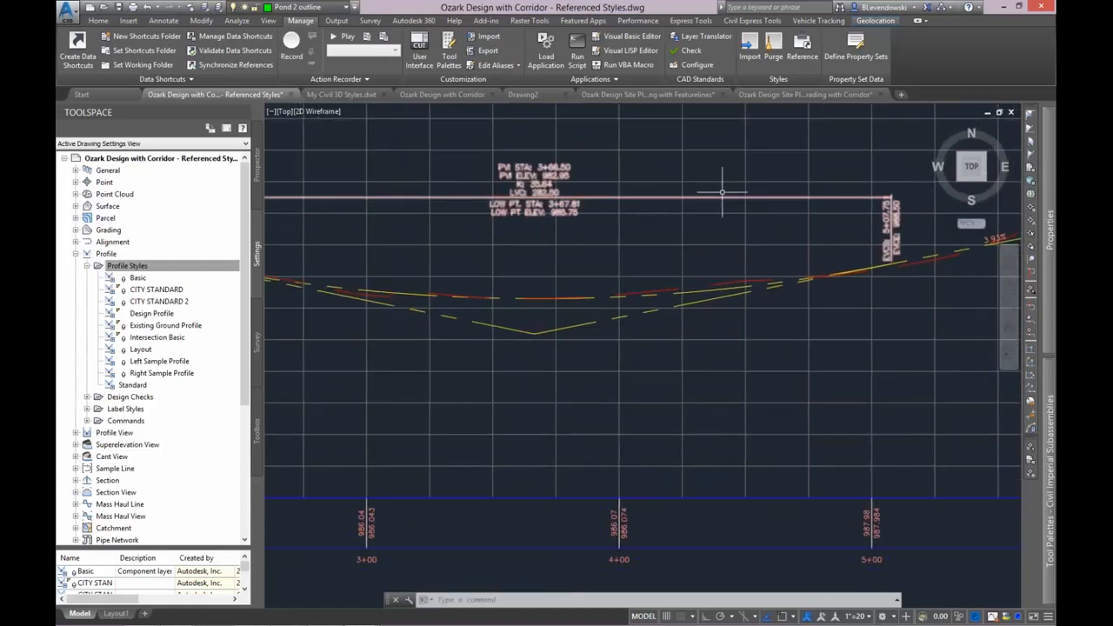
middle_drag(776, 150, 772, 173)
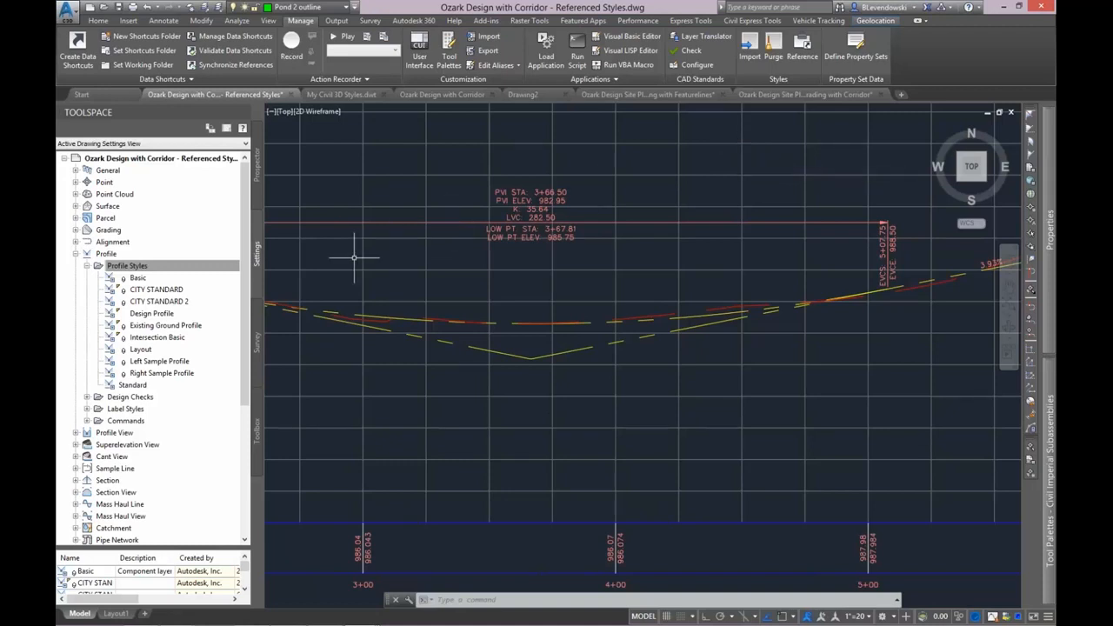
drag(244, 279, 238, 257)
Check the CITY STANDARD profile styles in My Civil 3D Styles.dwt and save the template again.
click(348, 94)
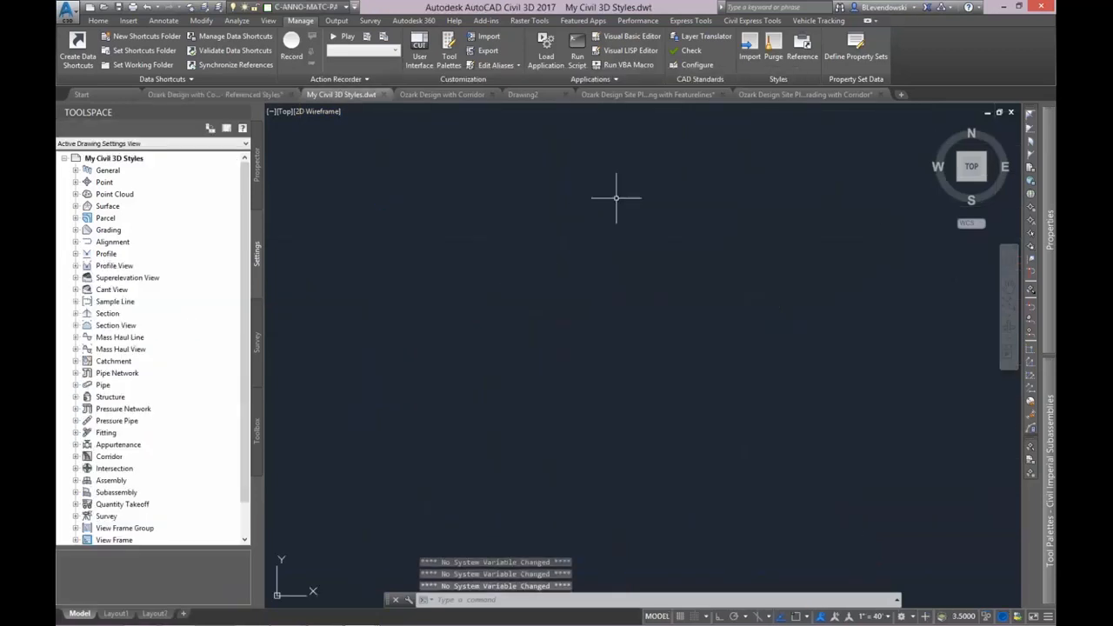
double_click(106, 253)
double_click(127, 265)
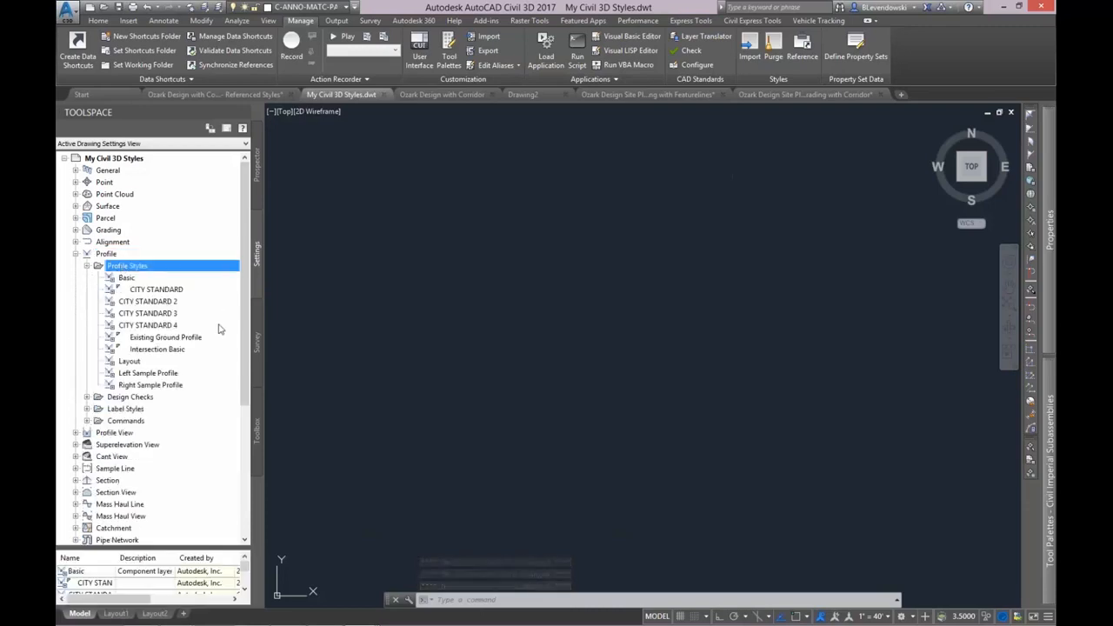
click(119, 8)
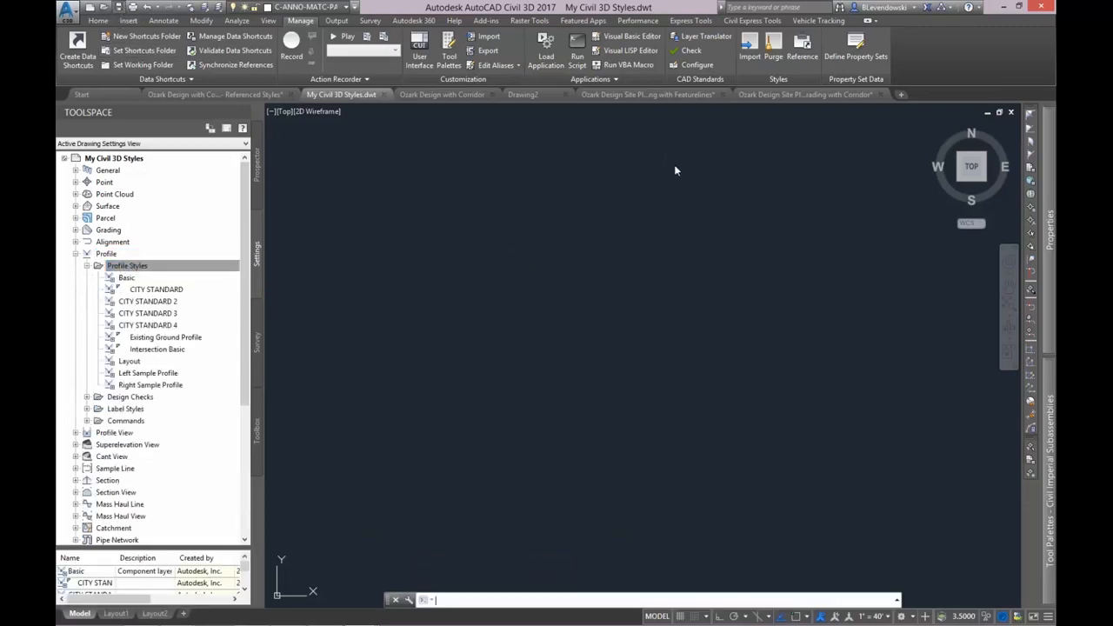
Return to the Ozark Referenced Styles drawing, update its My Civil 3D Styles reference, and look for CITY STANDARD 3 and 4 among its profile styles.
click(254, 95)
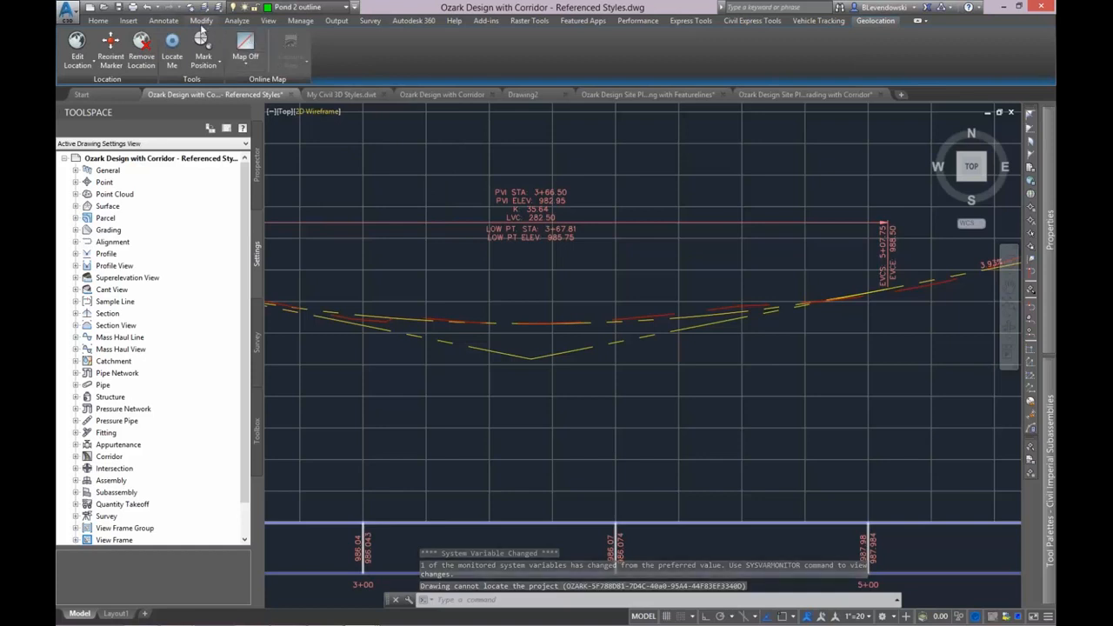
click(300, 20)
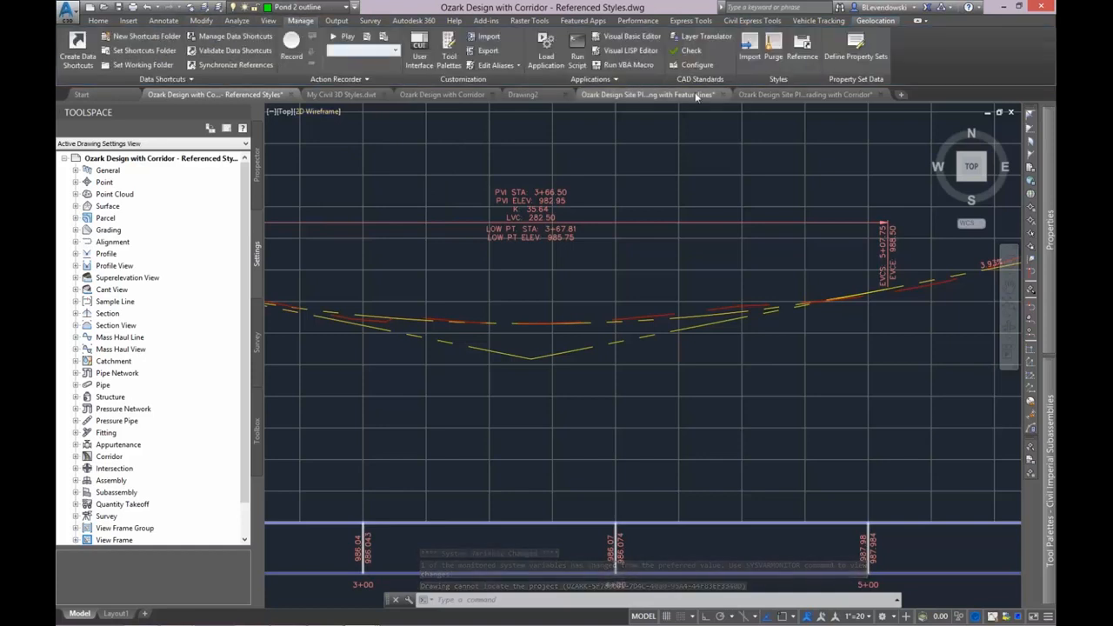
click(801, 45)
click(415, 293)
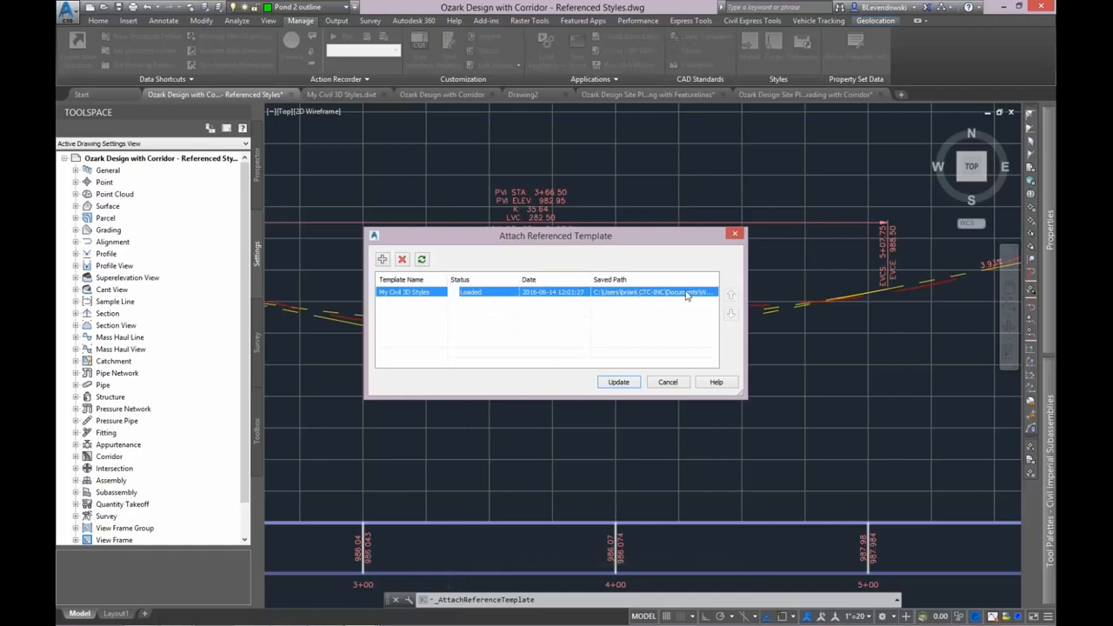
click(618, 383)
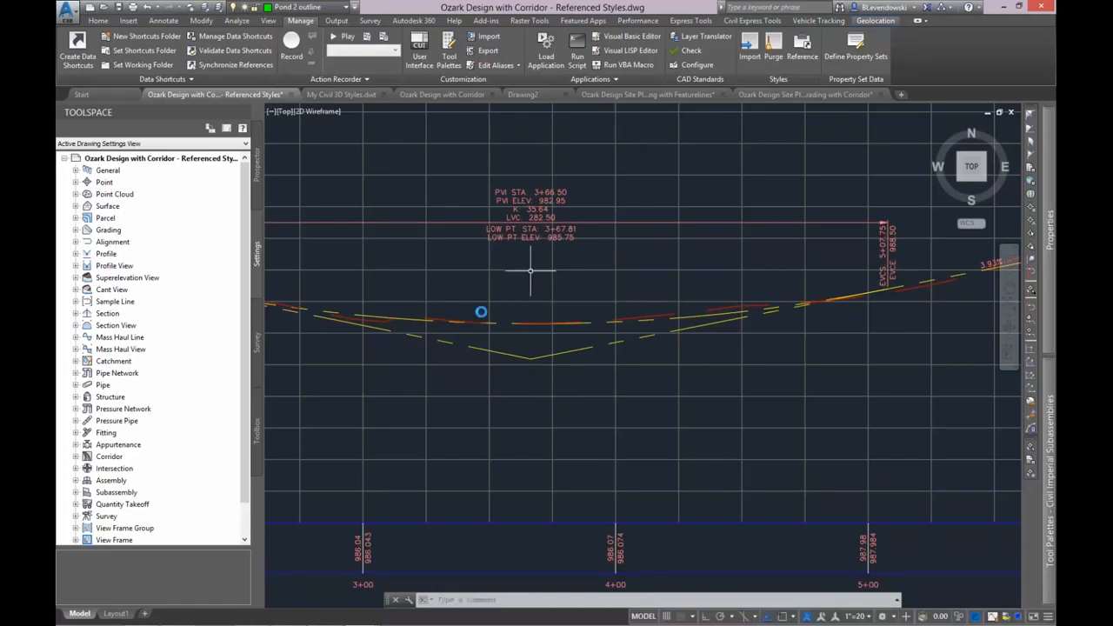
double_click(107, 253)
double_click(127, 266)
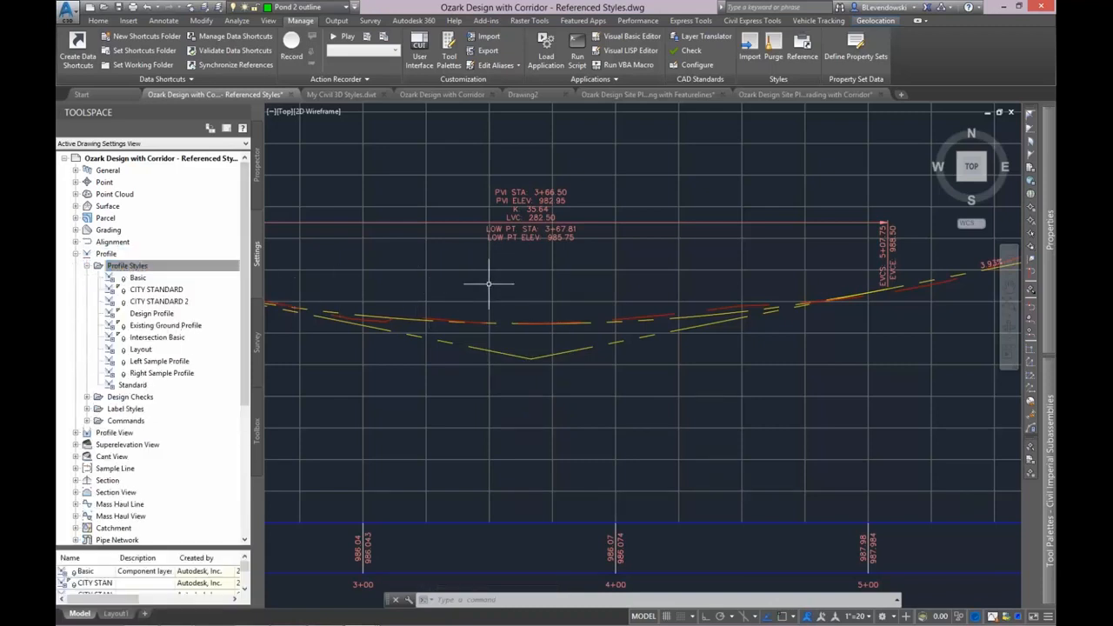
mouse_move(522, 280)
middle_down()
mouse_move(462, 293)
mouse_move(532, 286)
middle_up()
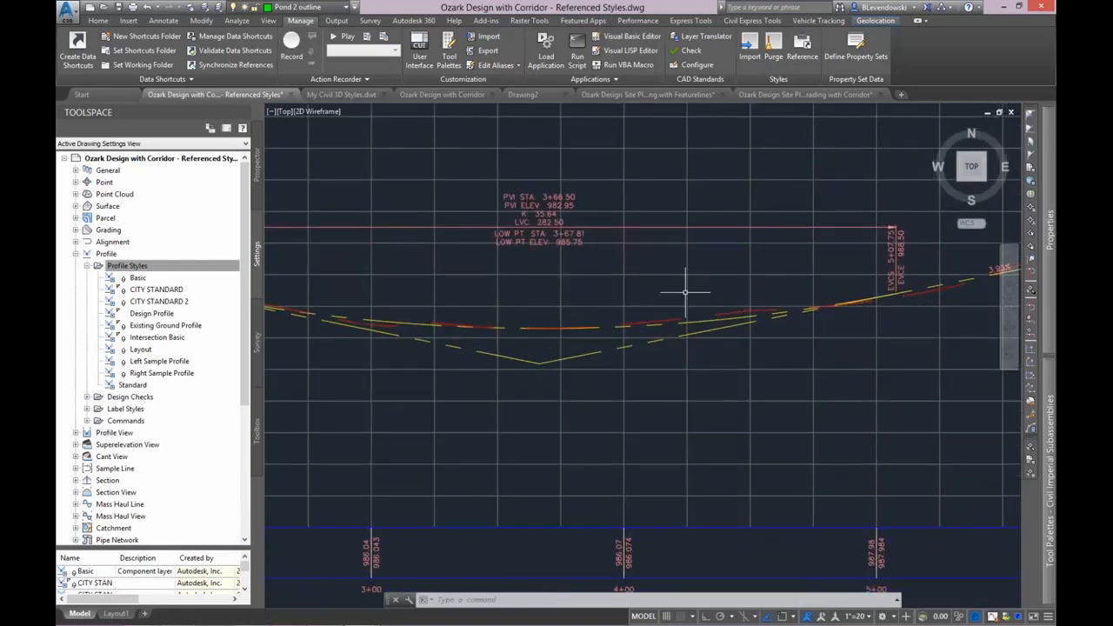
Open the profile style of the layout profile around the low-point PVI for editing.
scroll(584, 352, up, 4)
click(613, 362)
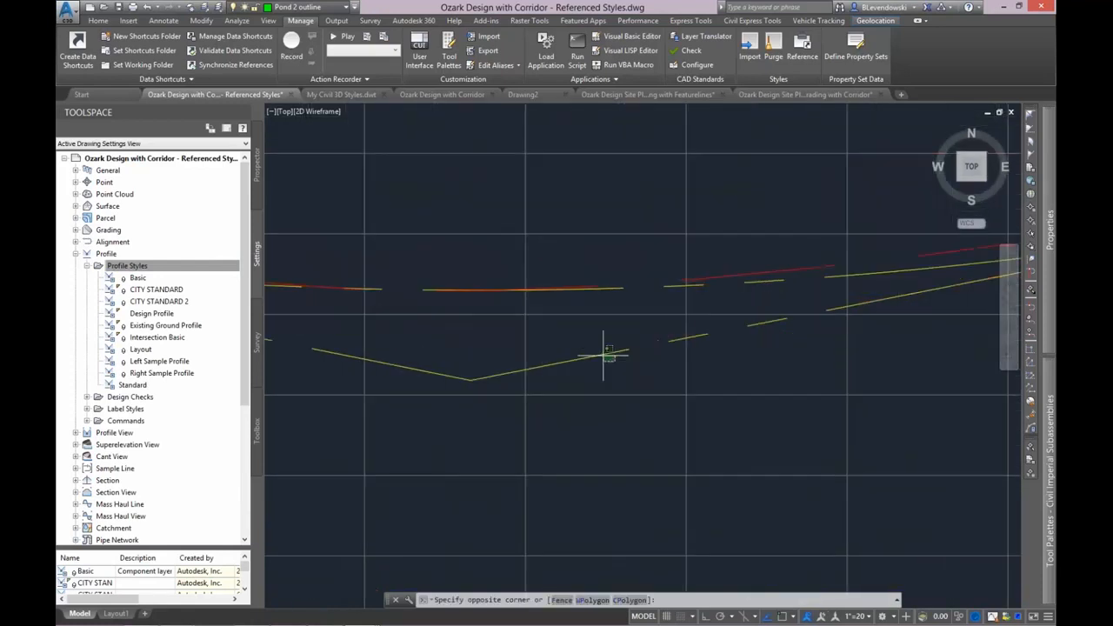
click(584, 339)
right_click(674, 337)
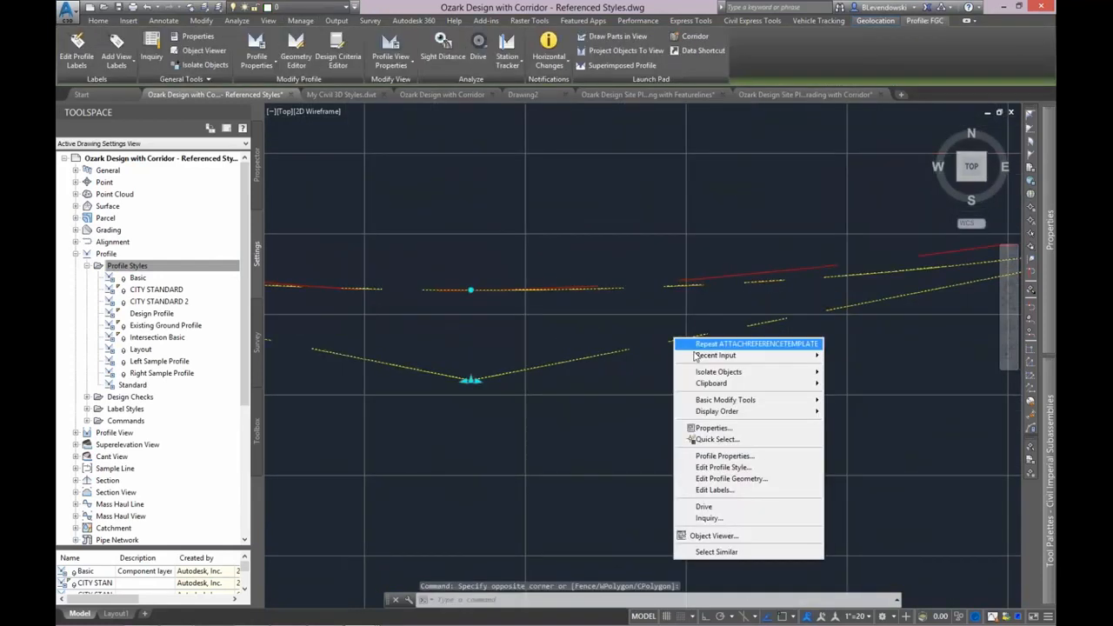
click(724, 467)
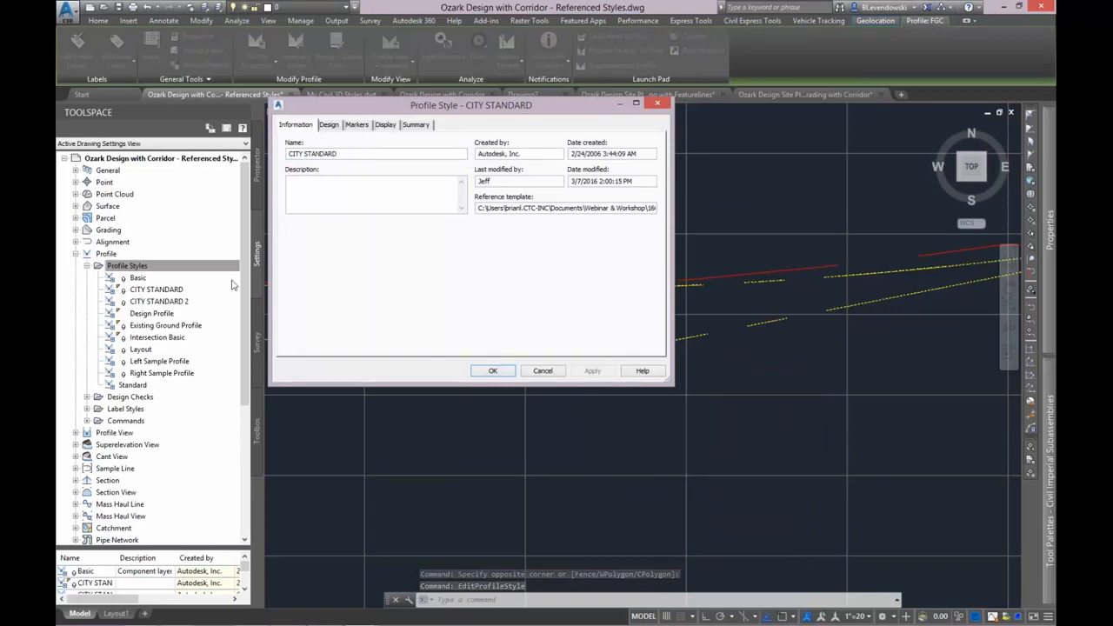
Try coloring all CITY STANDARD components from Line through Parabolic Curve Extensions magenta in the profile view direction.
click(385, 124)
click(294, 194)
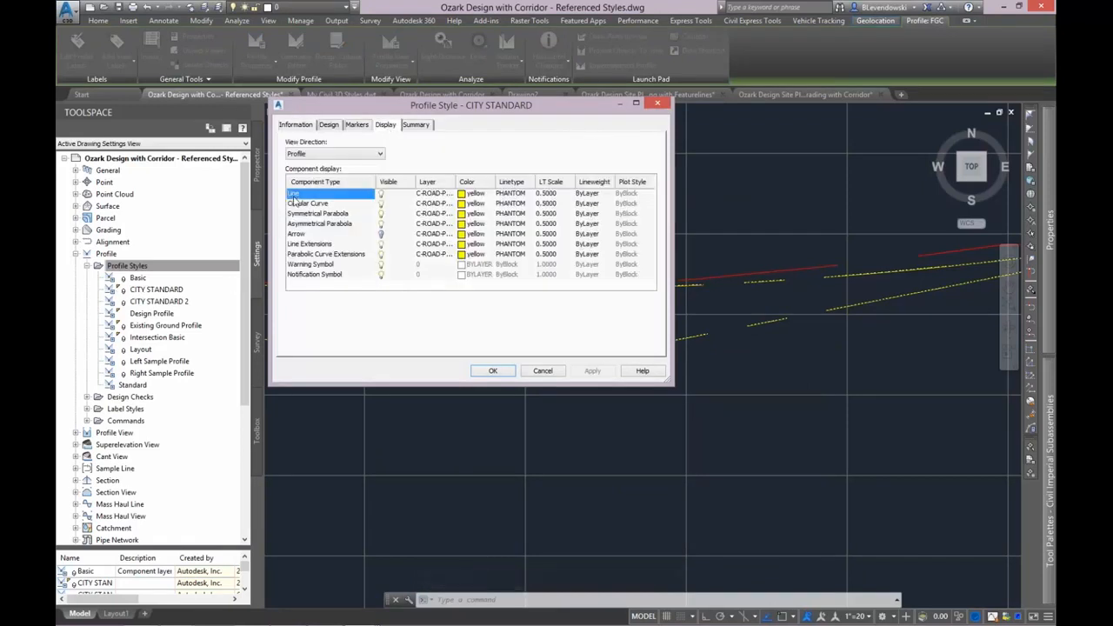
shift+click(309, 258)
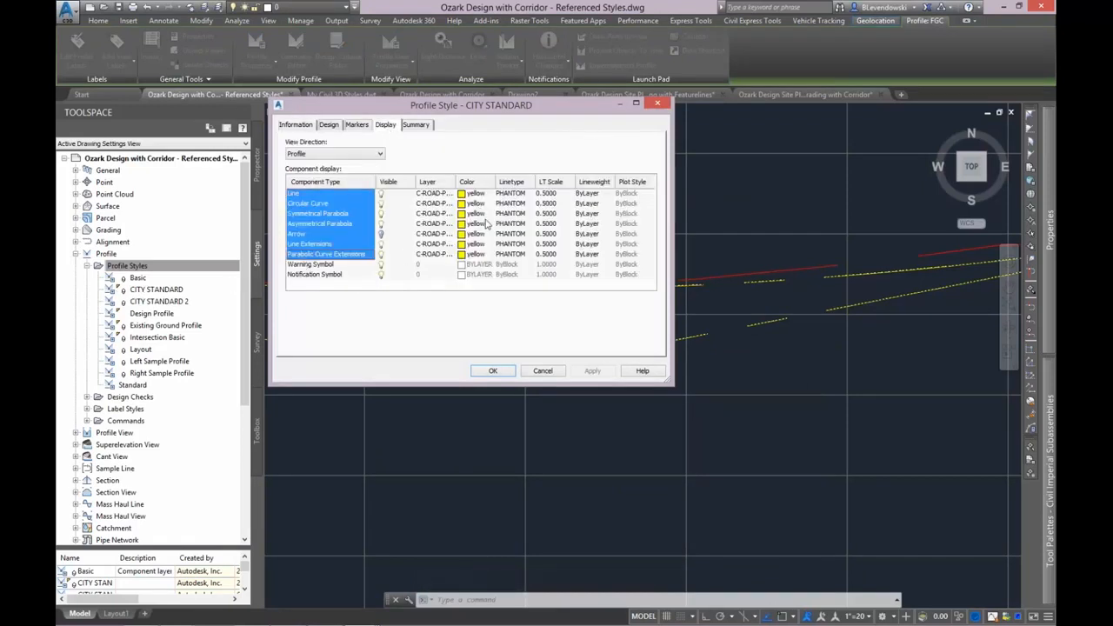
click(471, 219)
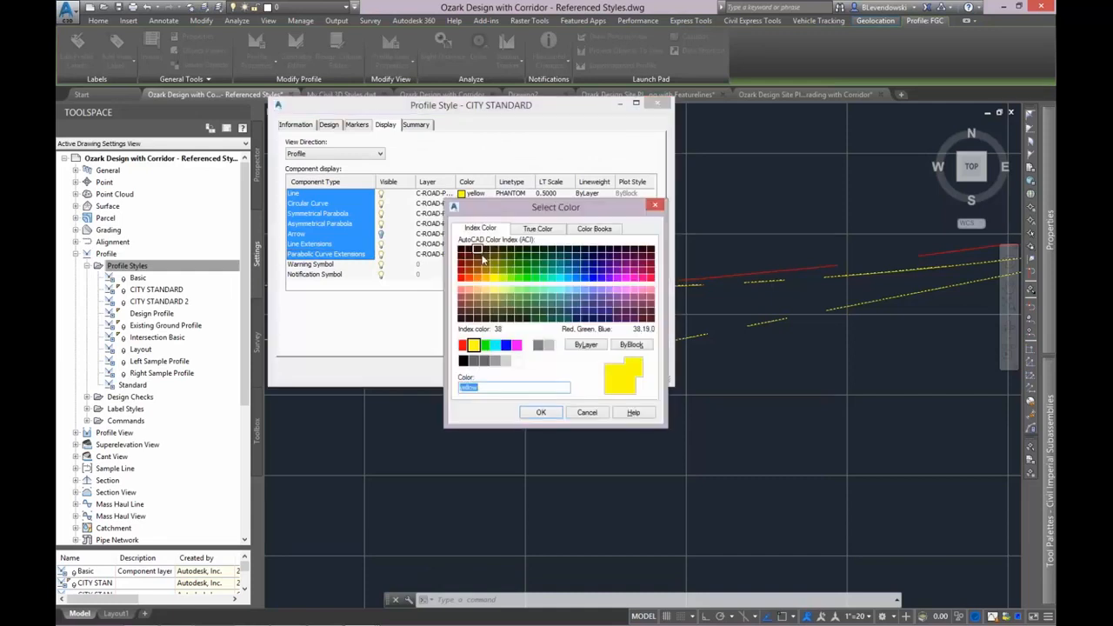
click(517, 345)
click(541, 414)
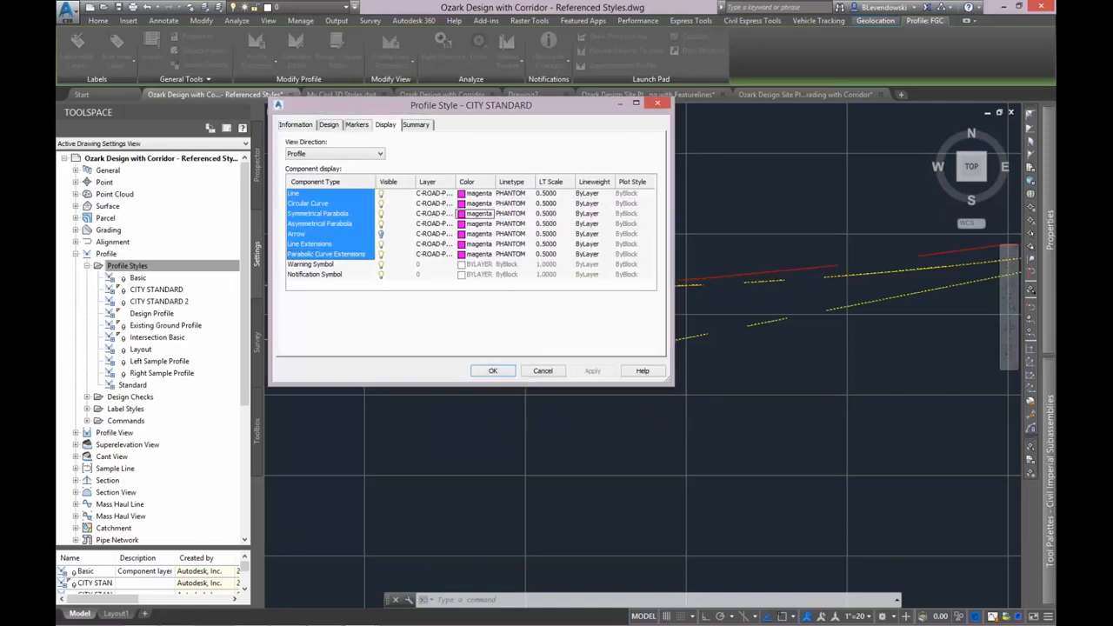
Try to apply the CITY STANDARD edits, discard them when asked how to treat the referenced style, and collapse the profile styles list.
click(510, 370)
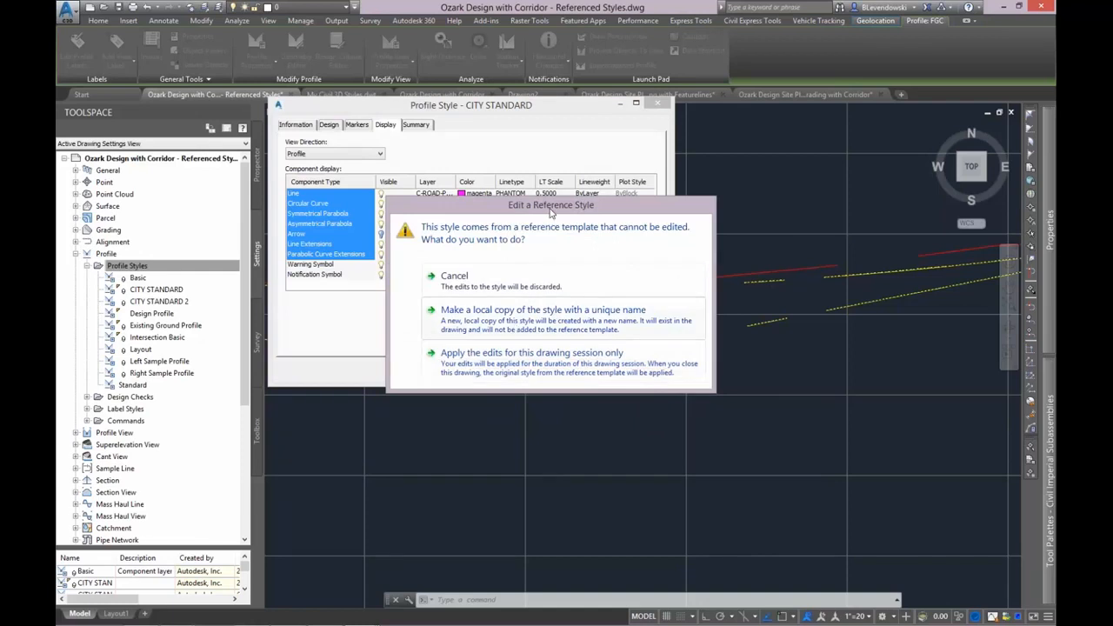
drag(550, 211, 640, 168)
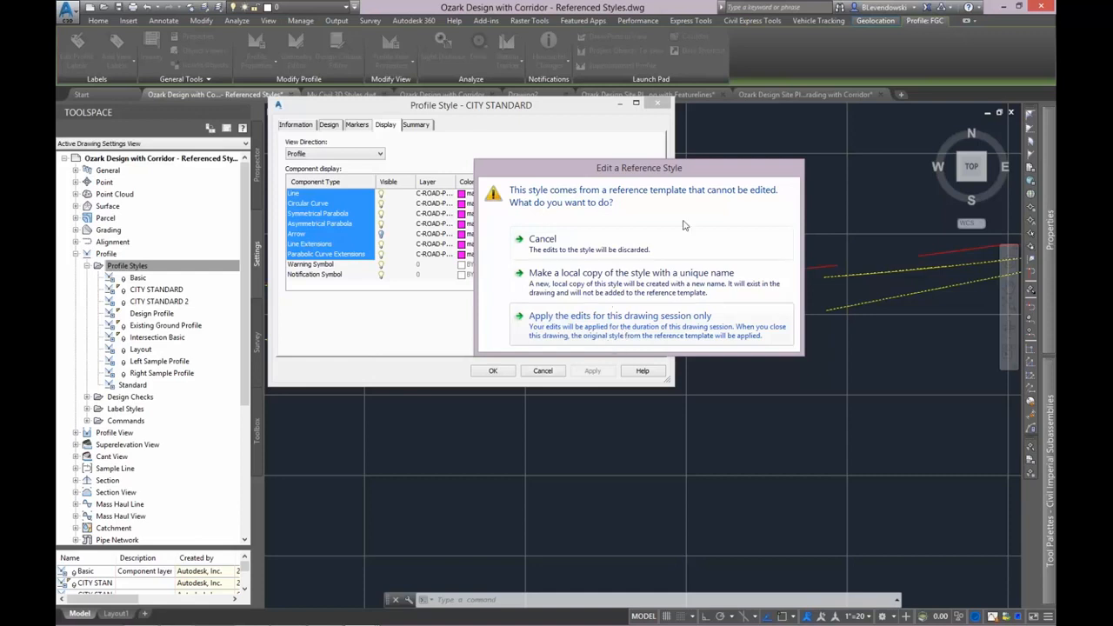
drag(707, 167, 620, 160)
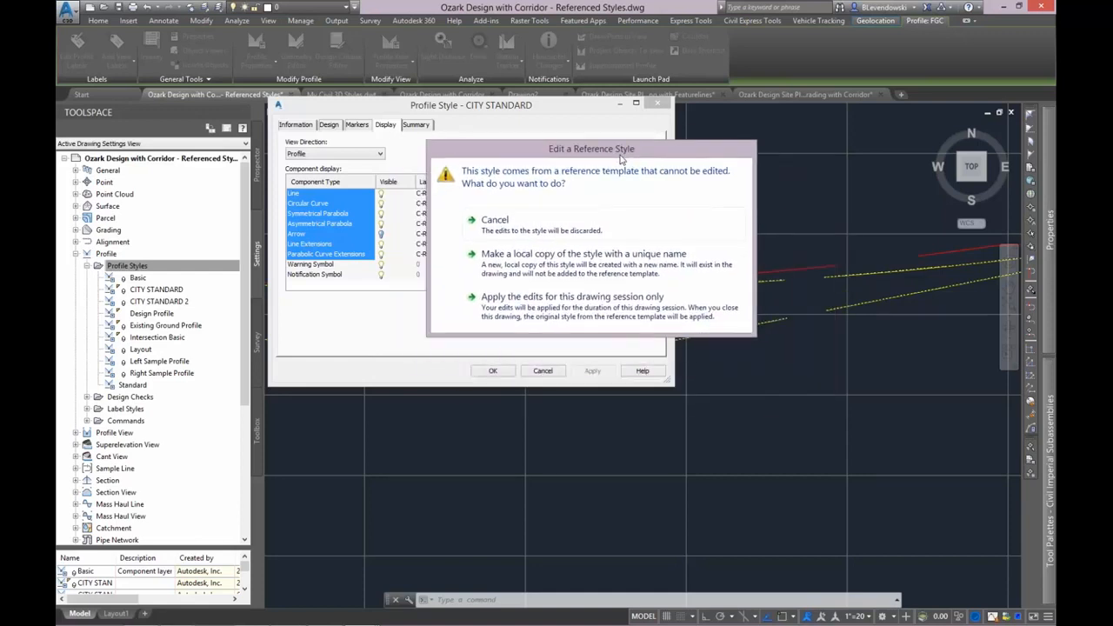
click(511, 233)
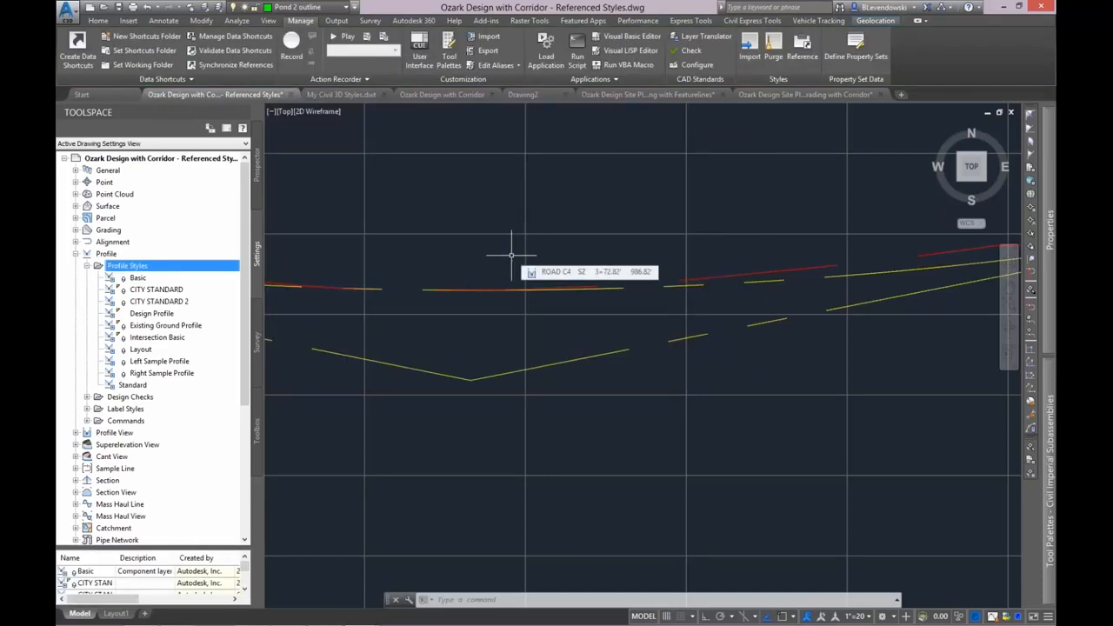
click(87, 266)
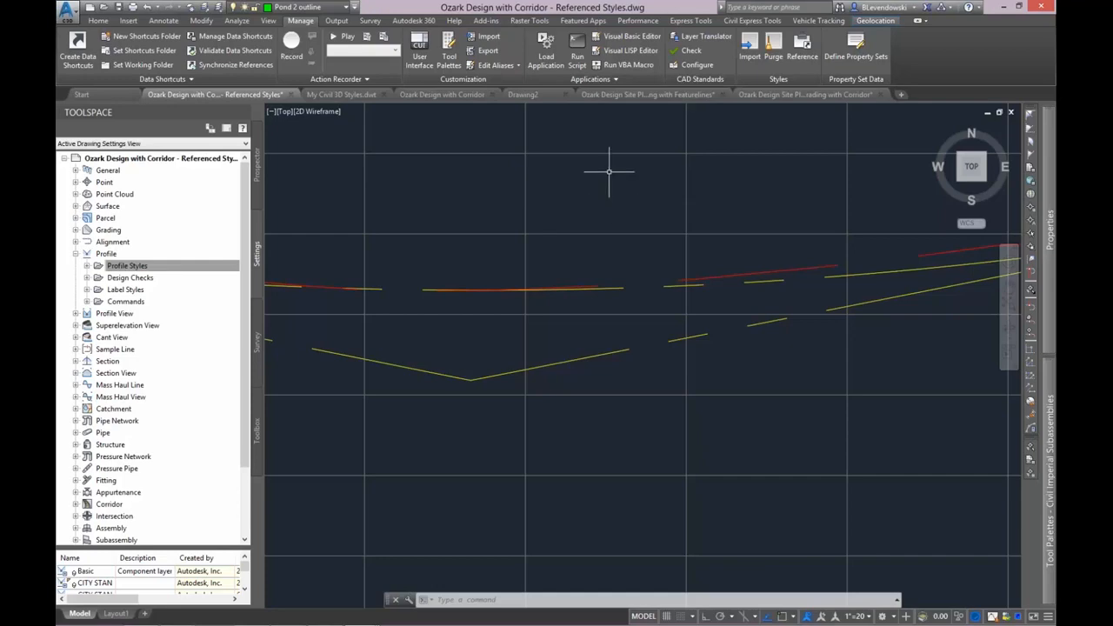
Switch to the Ozark Design with Corridor drawing and bring up its object tree with the data shortcuts.
click(445, 95)
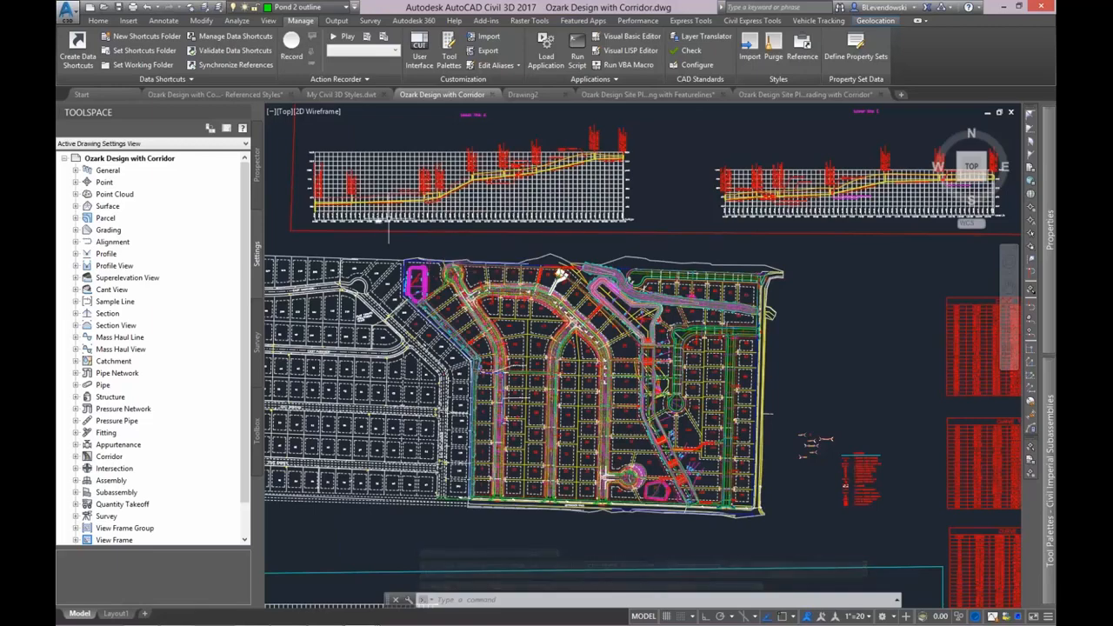
scroll(643, 280, down, 2)
middle_drag(488, 361, 548, 292)
click(258, 165)
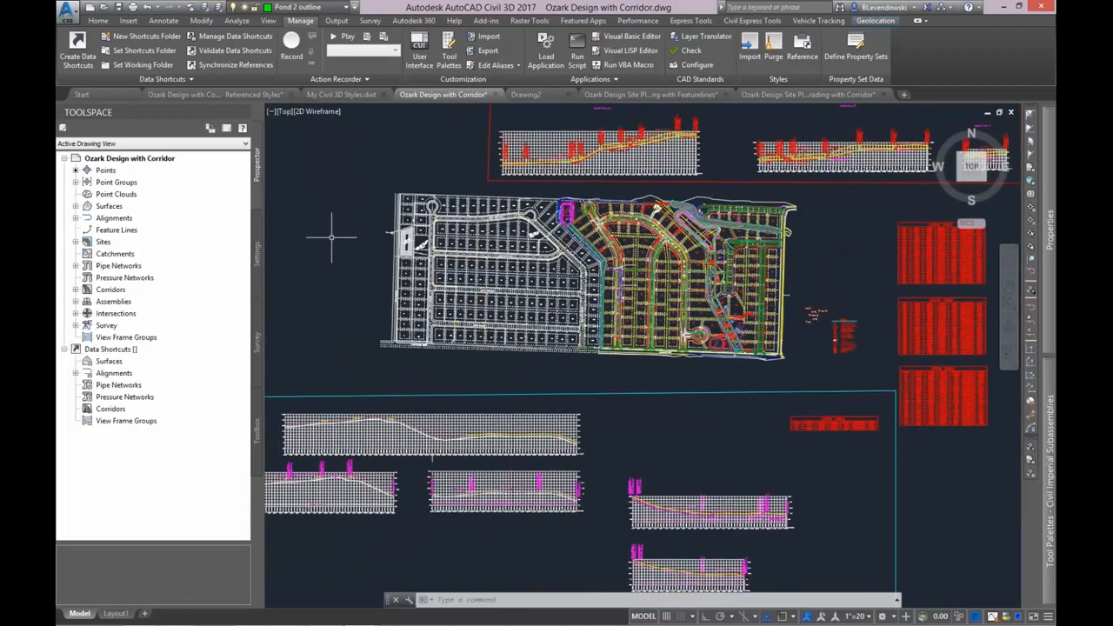
middle_drag(367, 314, 379, 294)
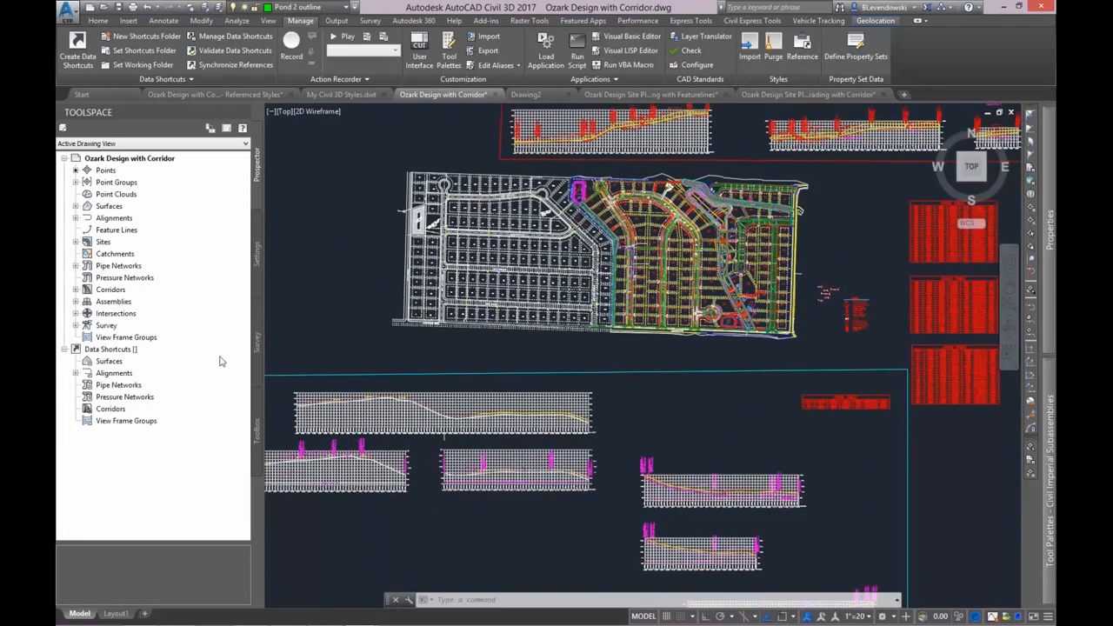
Set the data shortcuts working folder to the Datasets folder under _5 Streamlined DREF Creation.
right_click(113, 349)
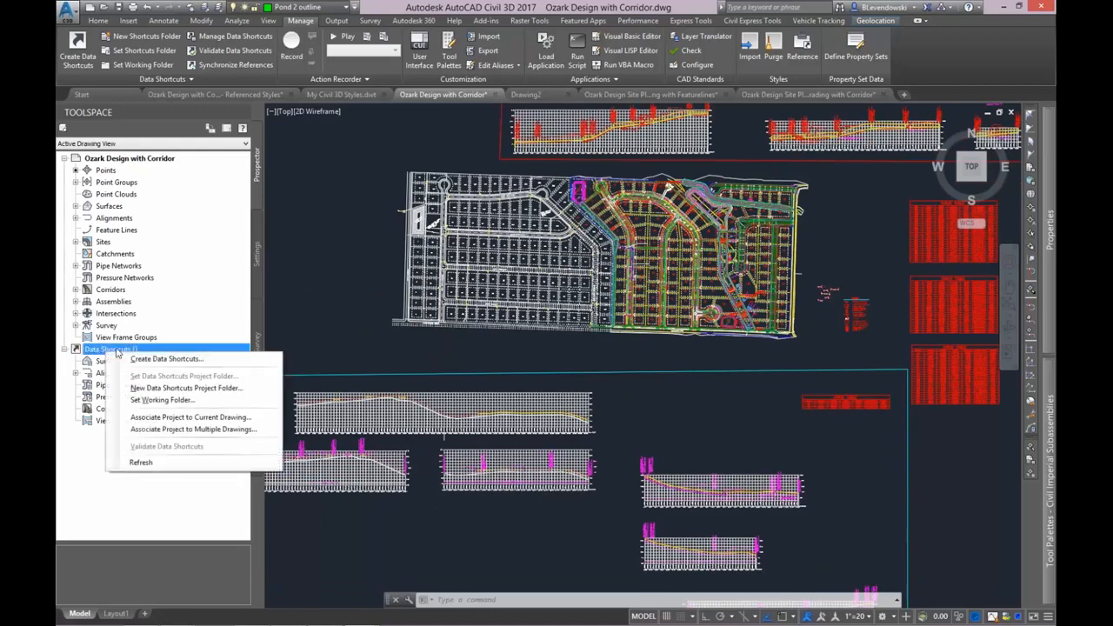
click(161, 399)
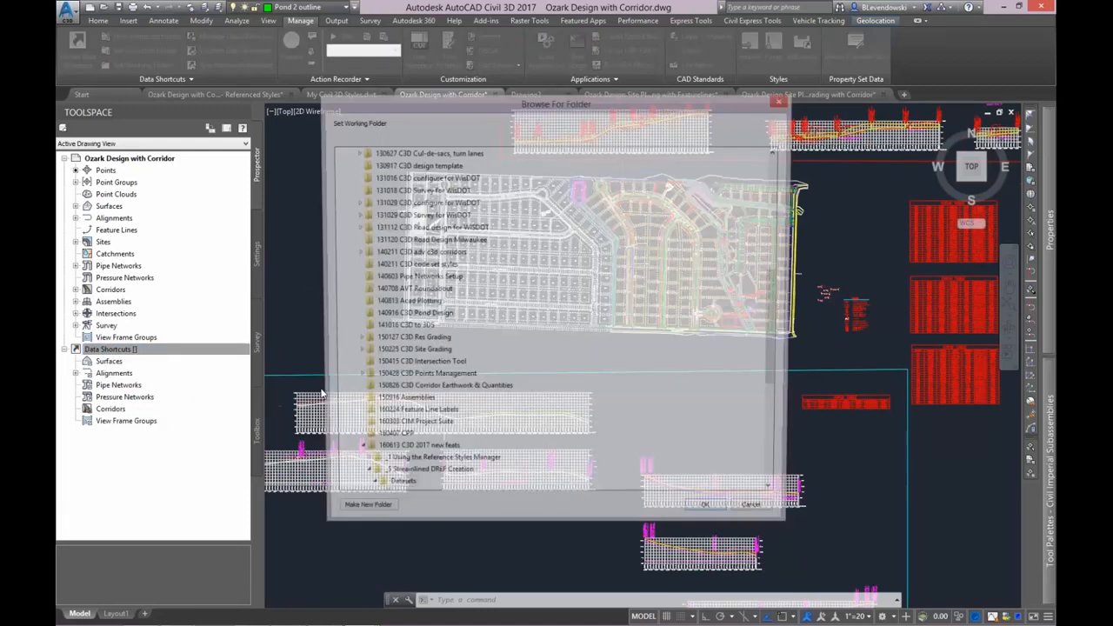
scroll(765, 352, down, 3)
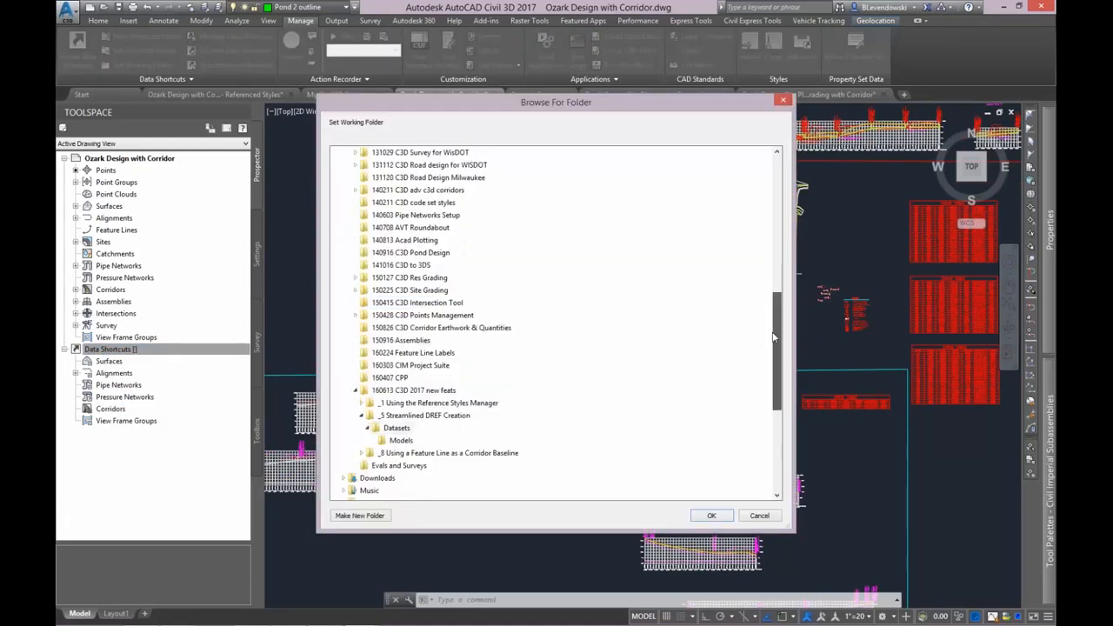
click(396, 366)
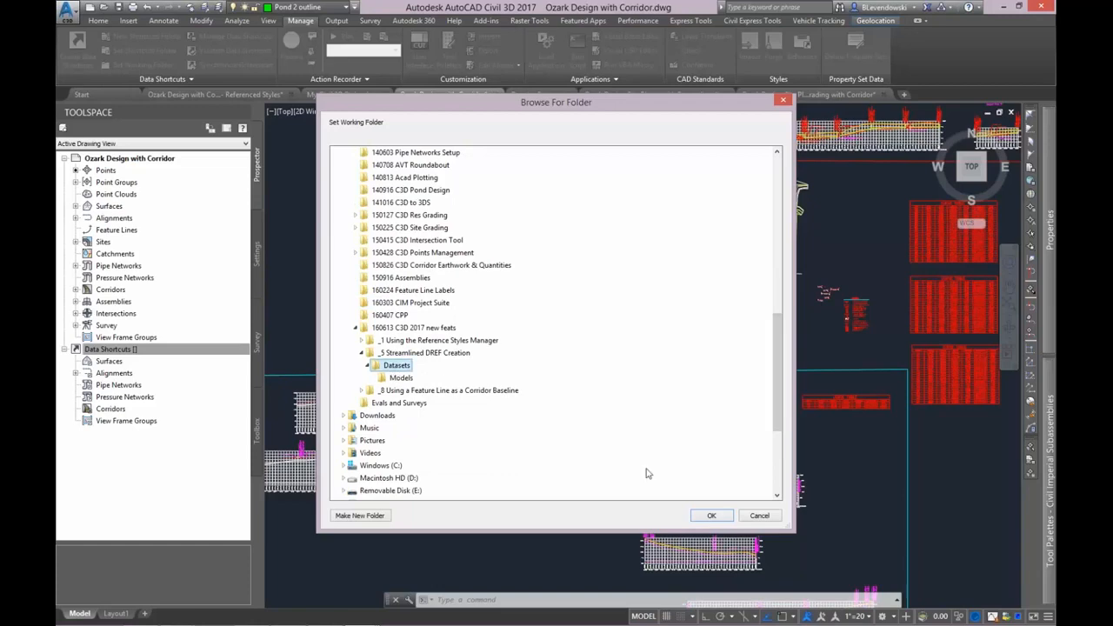
click(710, 517)
Create a new data shortcuts project folder named shortcuts without a project template.
right_click(118, 350)
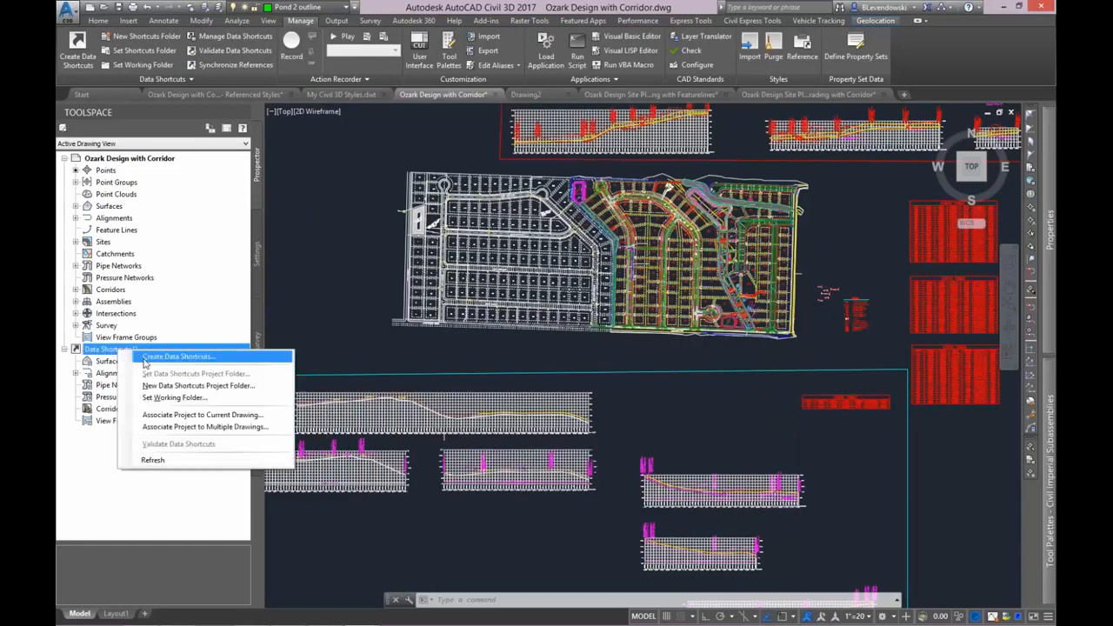
click(187, 386)
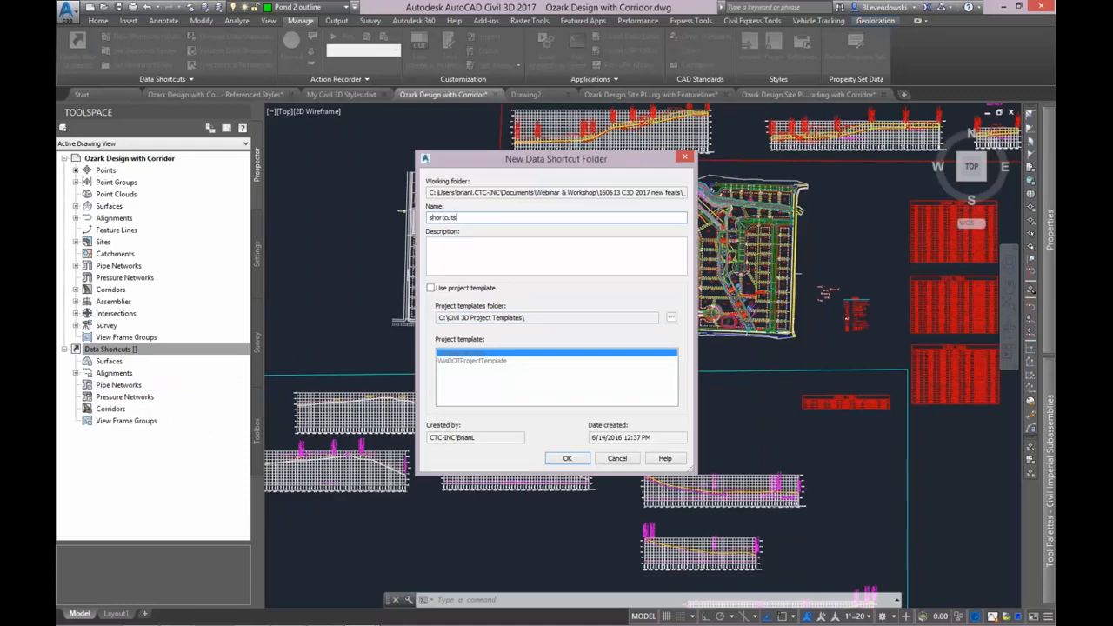
key(Return)
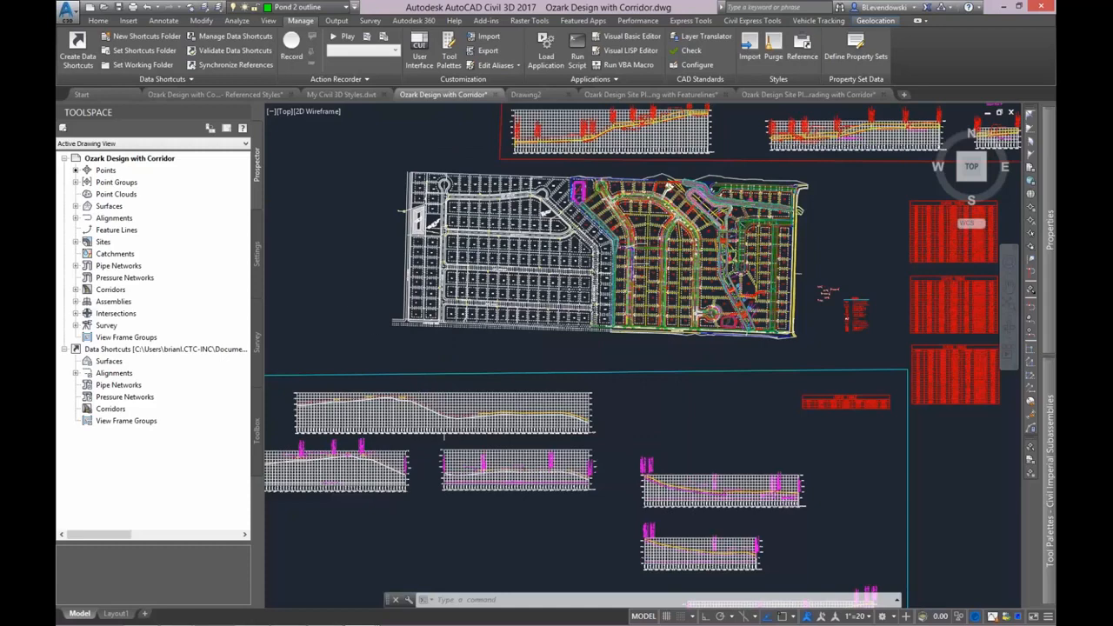
Associate the current drawing with the shortcuts project and save the drawing.
right_click(163, 350)
click(224, 414)
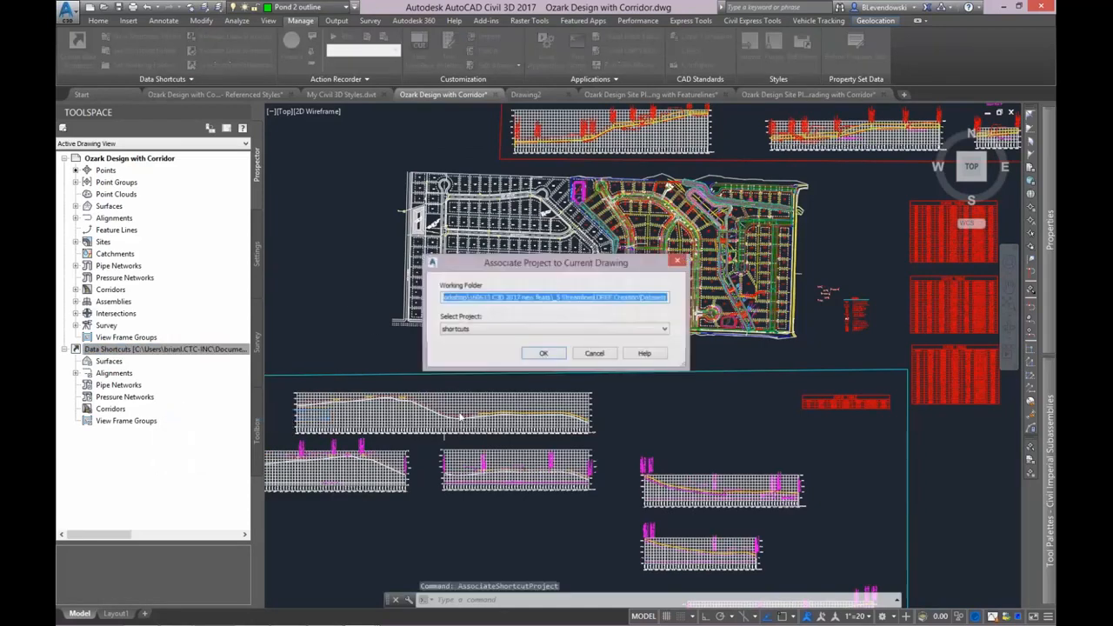
click(541, 353)
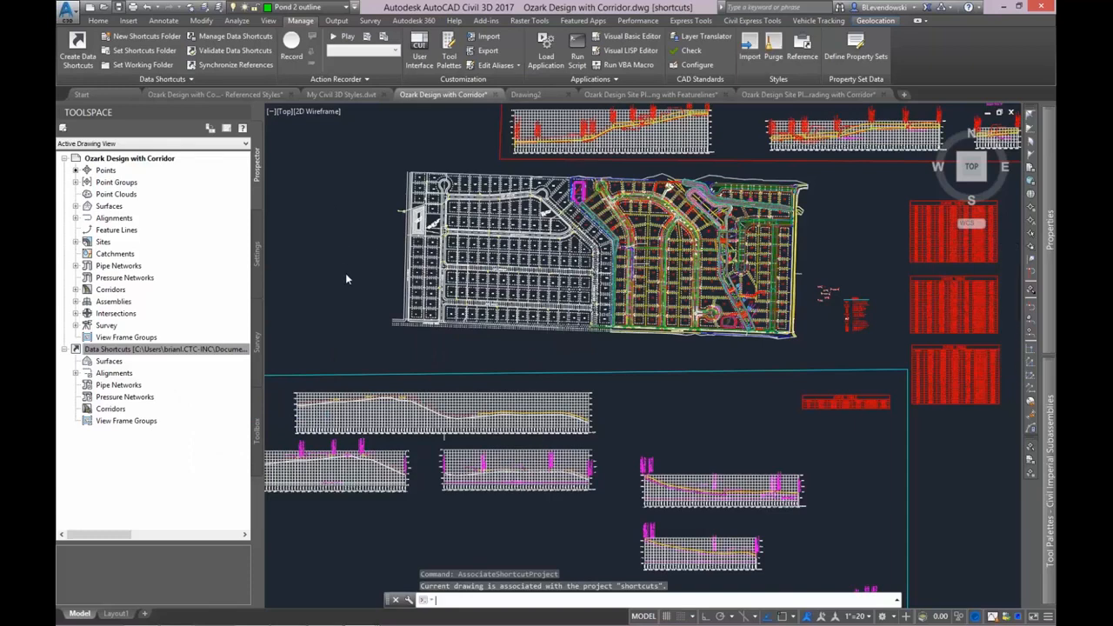
key(ctrl+s)
Start creating data shortcuts and include all surfaces and all alignments with their profiles.
click(119, 349)
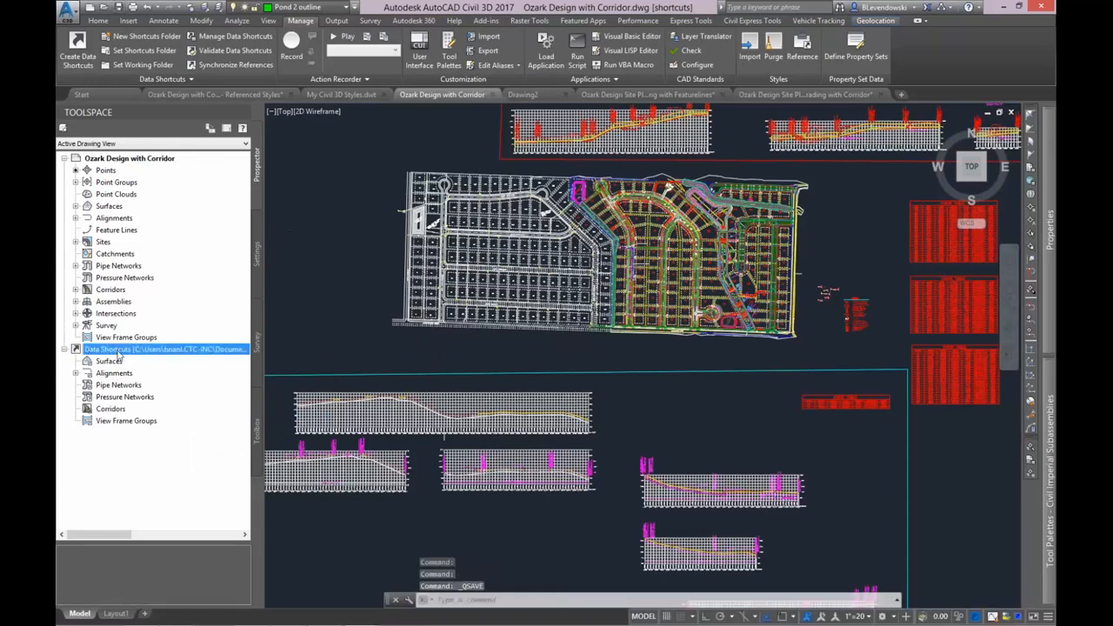
right_click(119, 349)
click(155, 360)
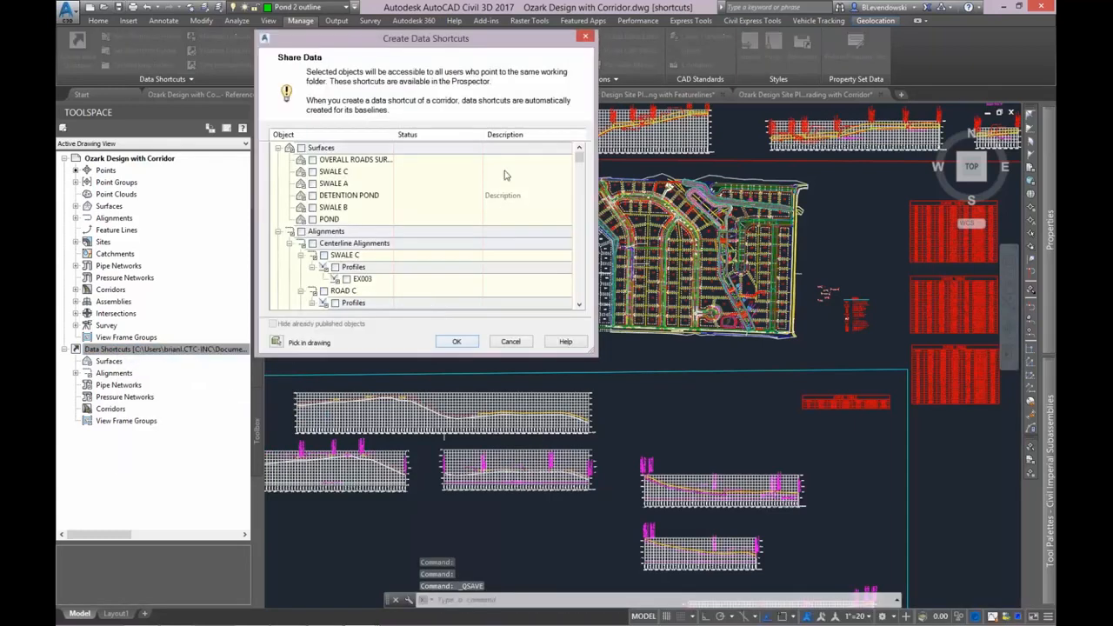
click(301, 148)
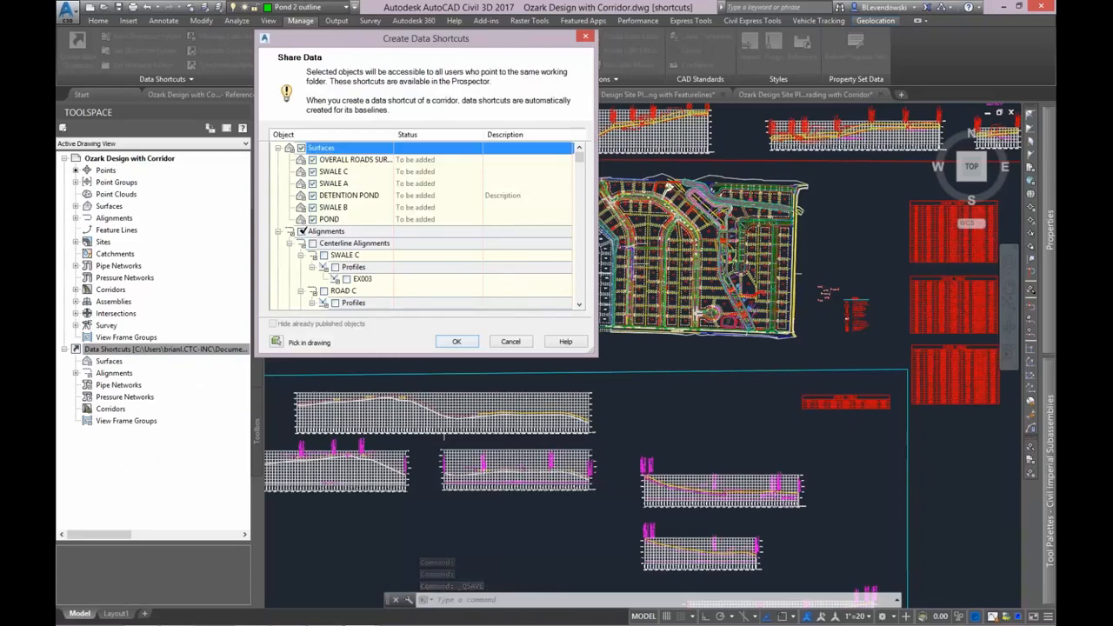
click(300, 231)
Add the OVERALL ROADS corridor and the storm line a pipe network to the selection and create the data shortcuts.
scroll(325, 257, down, 10)
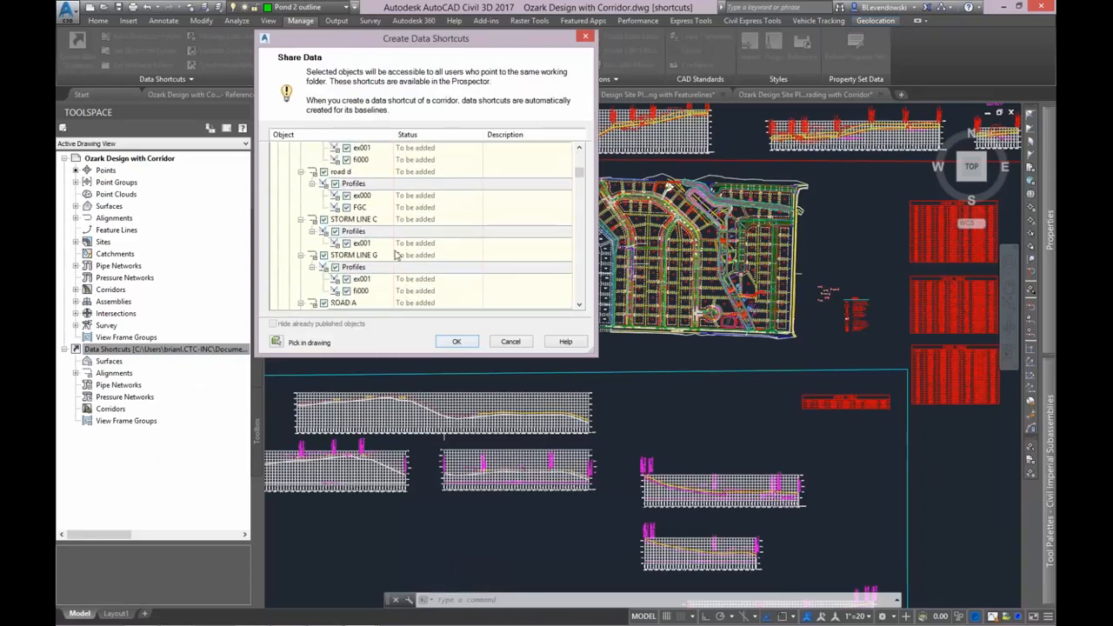
scroll(444, 302, down, 5)
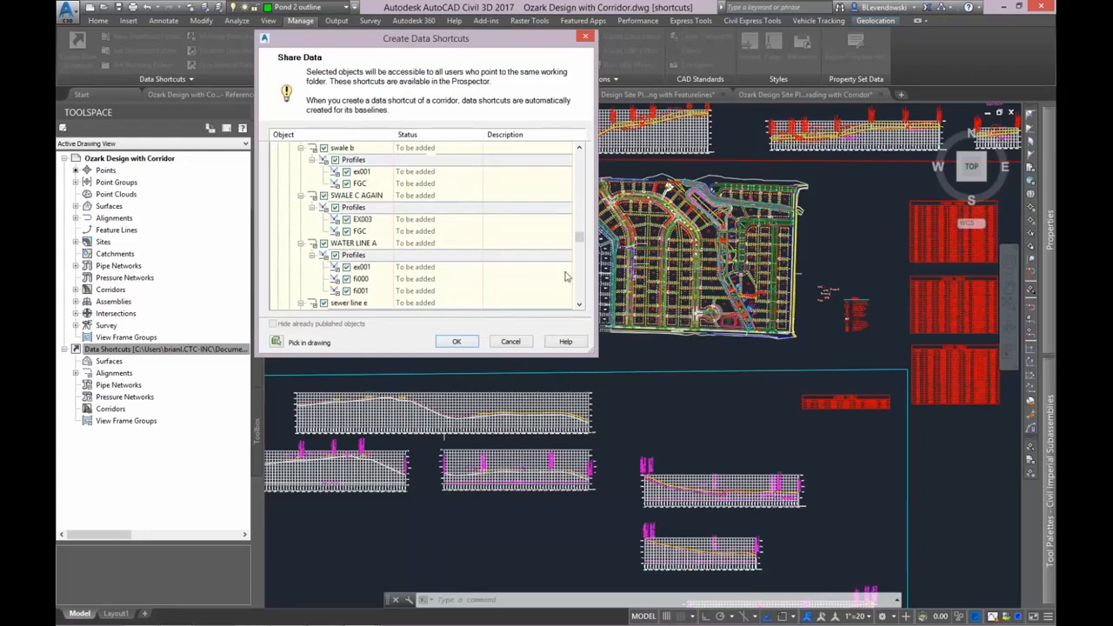
drag(581, 238, 520, 312)
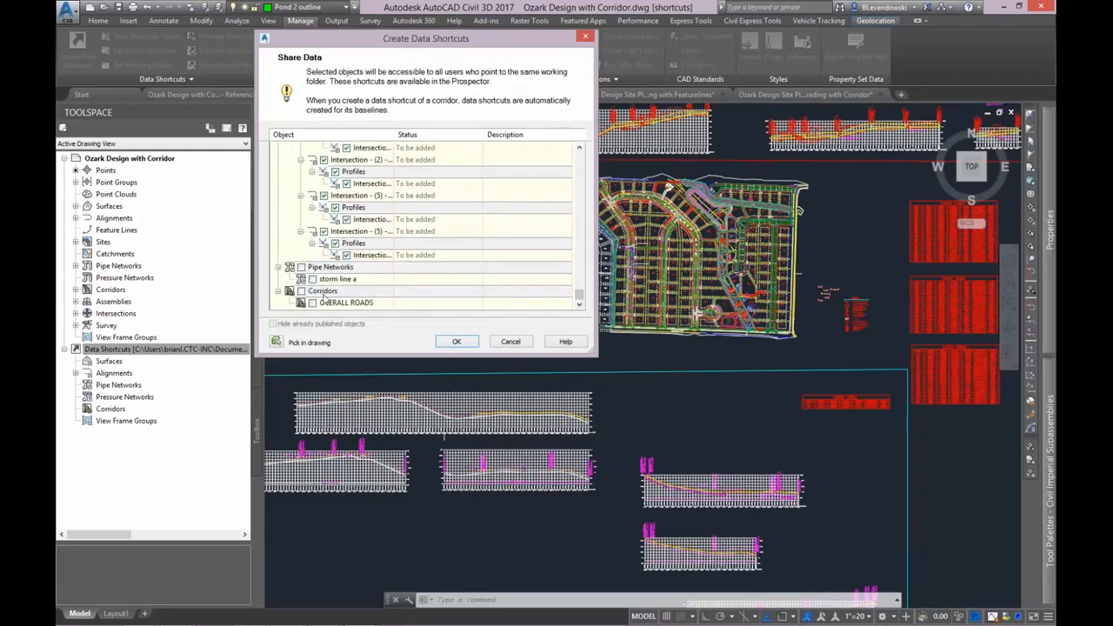
click(301, 291)
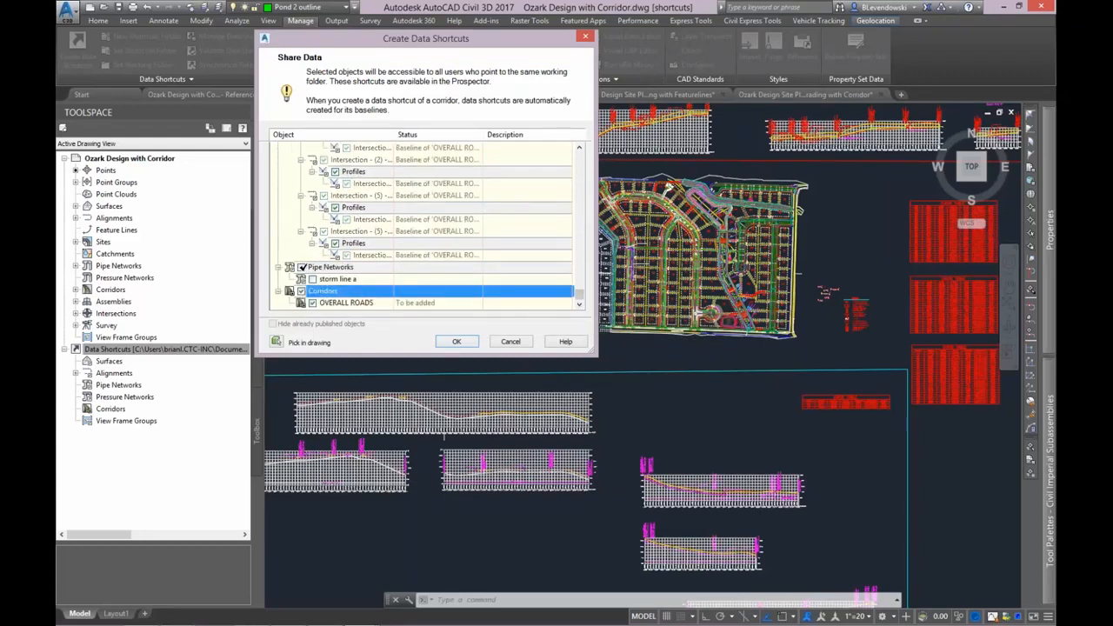
click(302, 267)
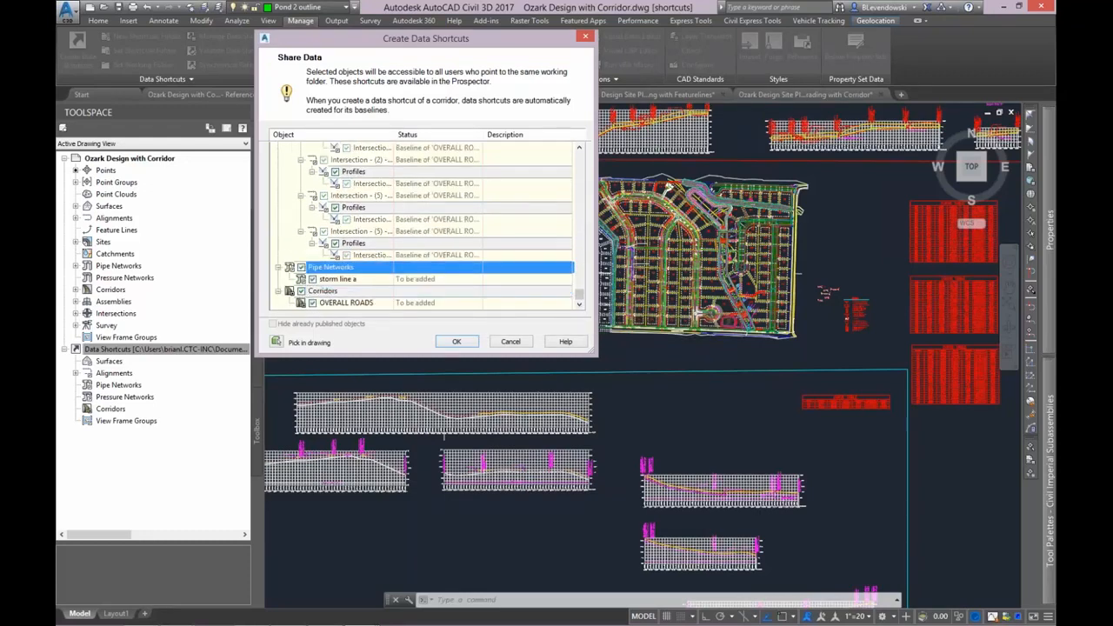
click(466, 341)
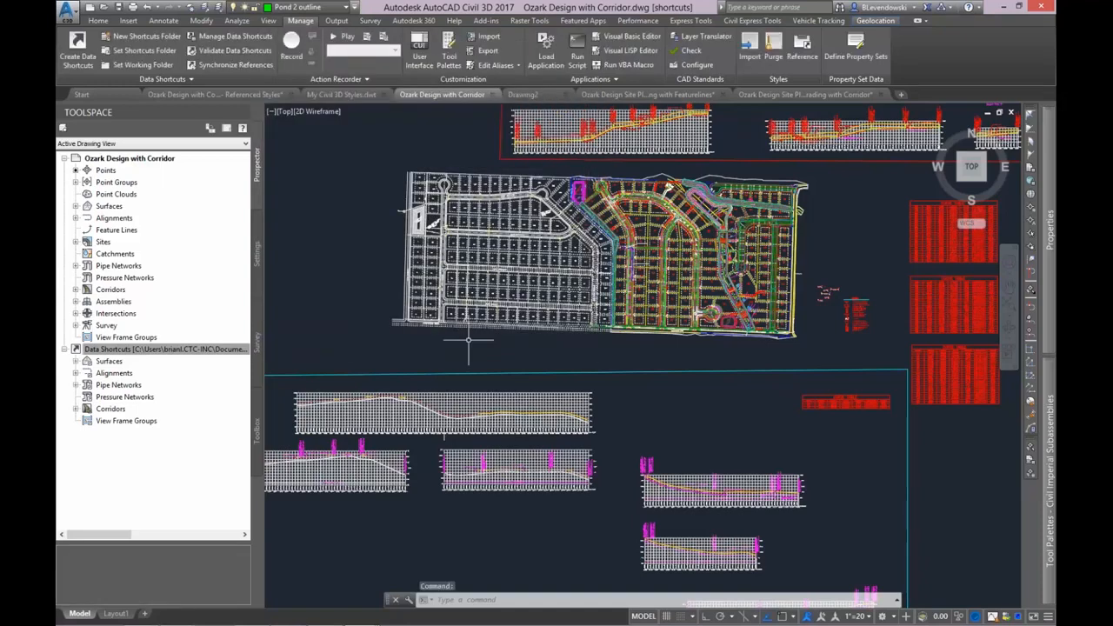
Expand the alignment data shortcuts and look through the centerline alignments.
double_click(130, 373)
double_click(130, 387)
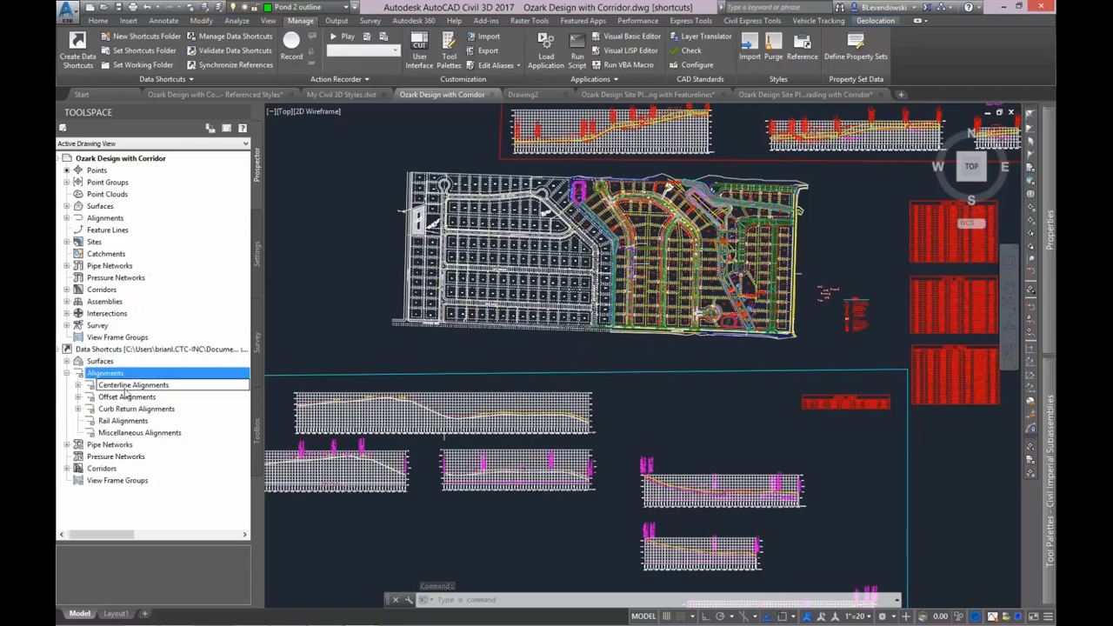
drag(246, 337, 244, 315)
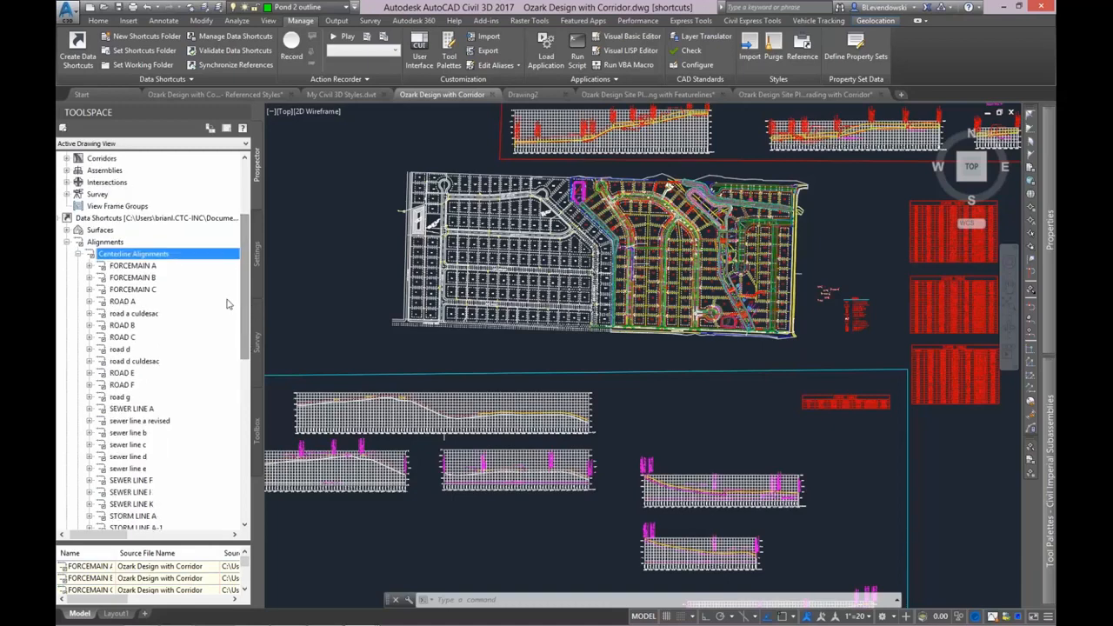
Create a folder named PHASE 1 under the centerline alignment data shortcuts.
right_click(147, 255)
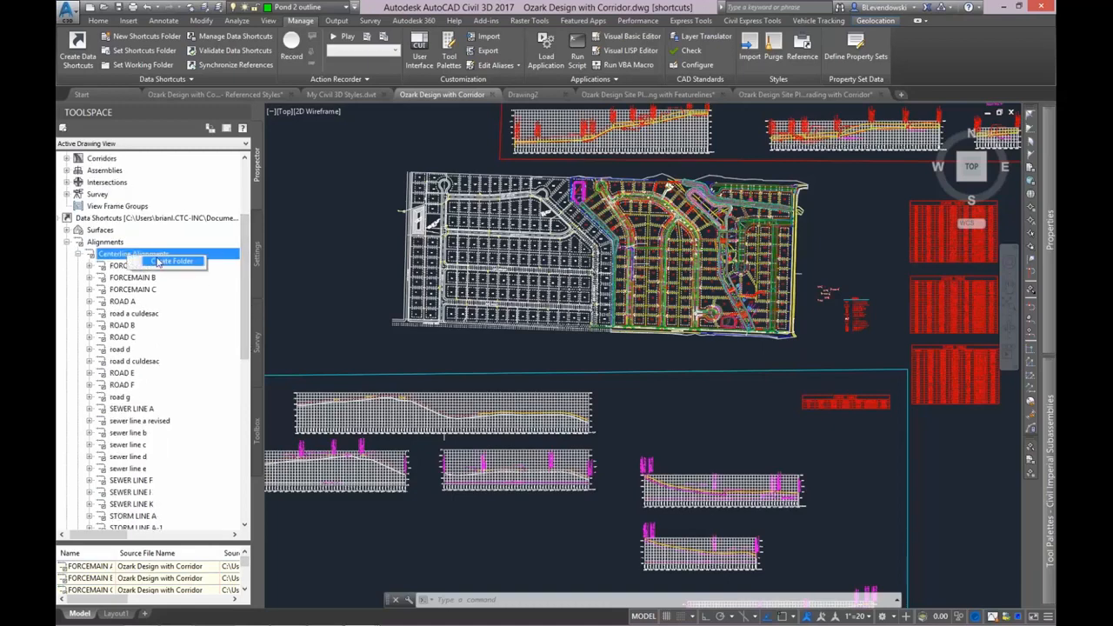
click(158, 261)
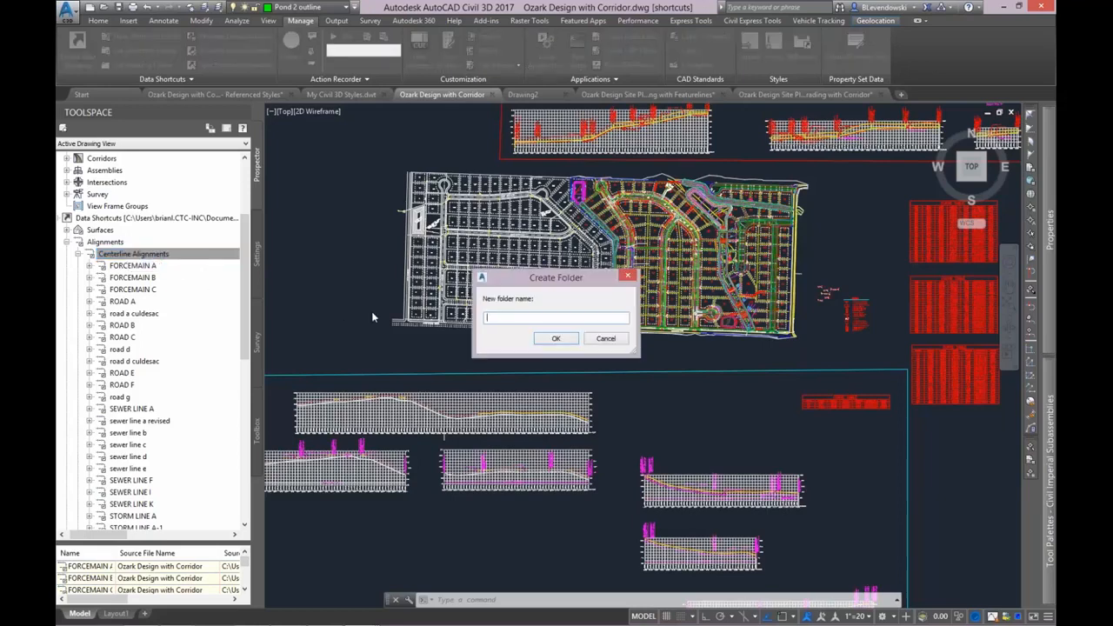
text(center)
click(556, 339)
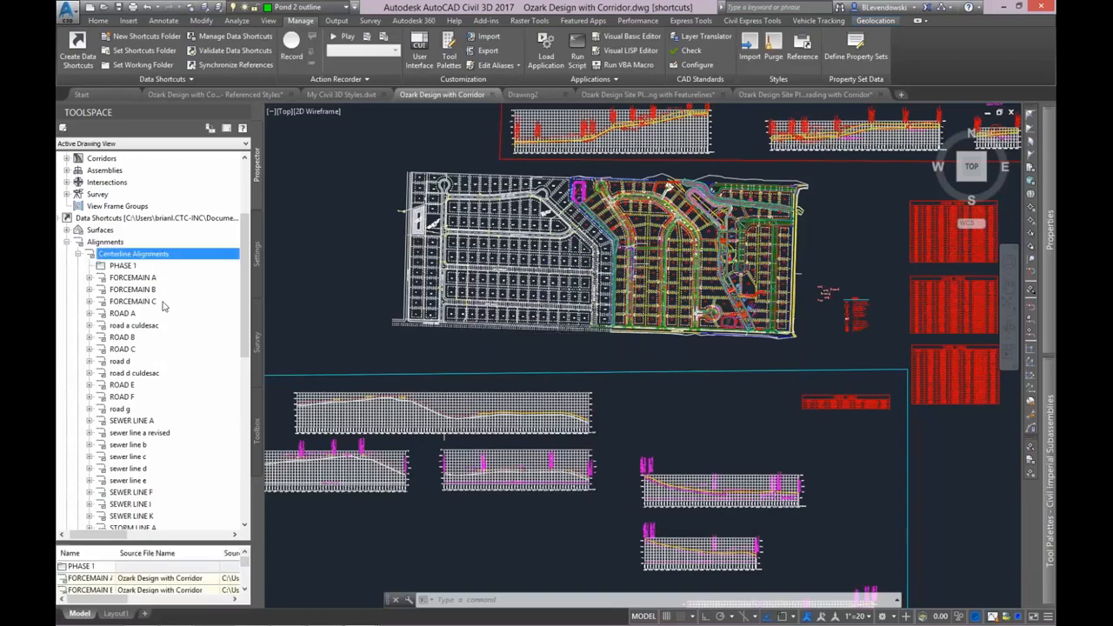
Move the ROAD A, ROAD B, road d, ROAD E and ROAD F alignment shortcuts into the PHASE 1 folder.
click(129, 314)
ctrl+click(129, 337)
ctrl+click(122, 361)
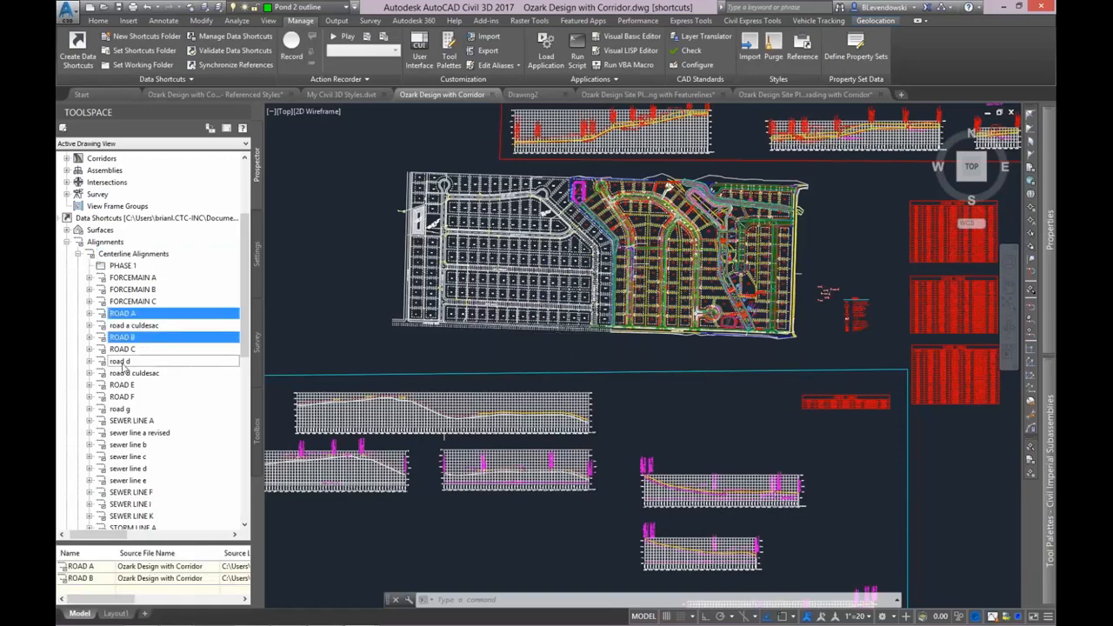
ctrl+click(131, 386)
ctrl+click(123, 398)
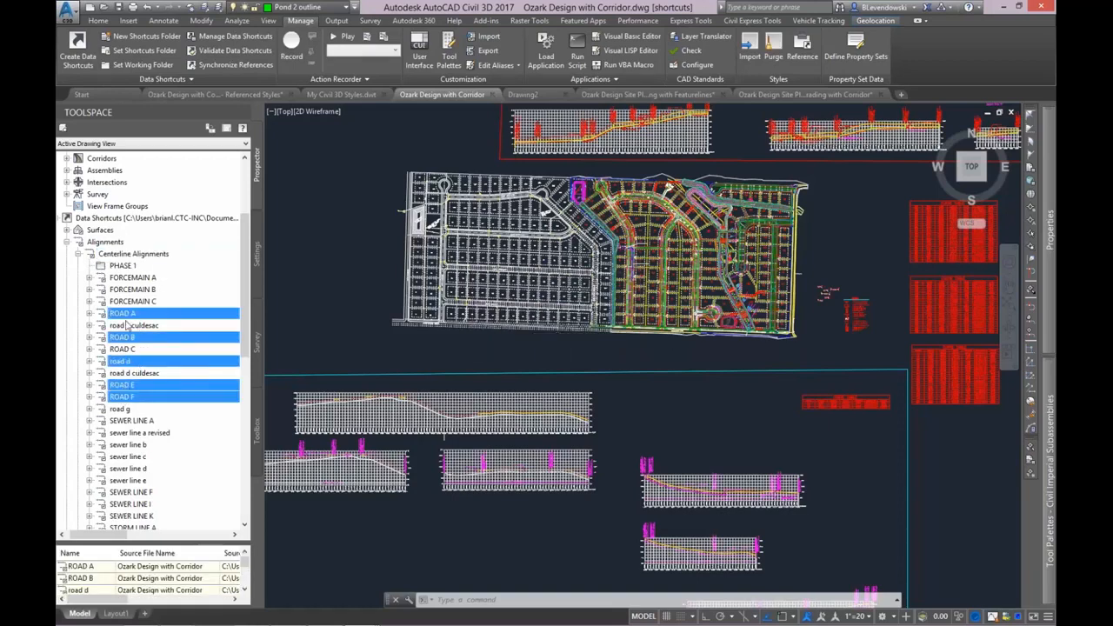
drag(123, 301, 126, 266)
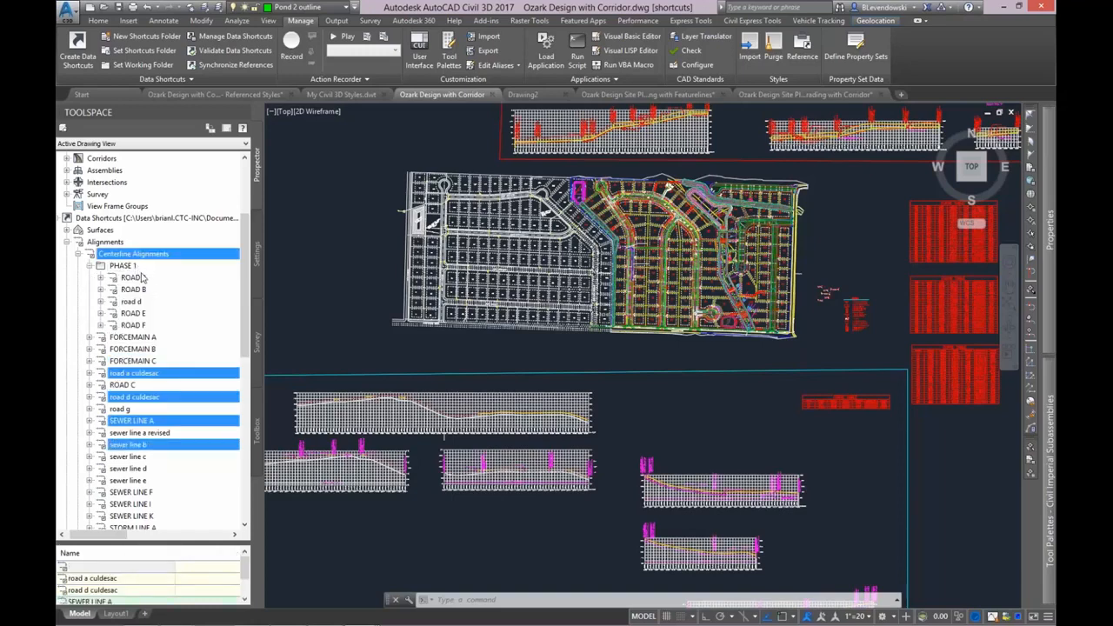
Check which operations are available for the PHASE 1 folder and save the drawing.
right_click(126, 266)
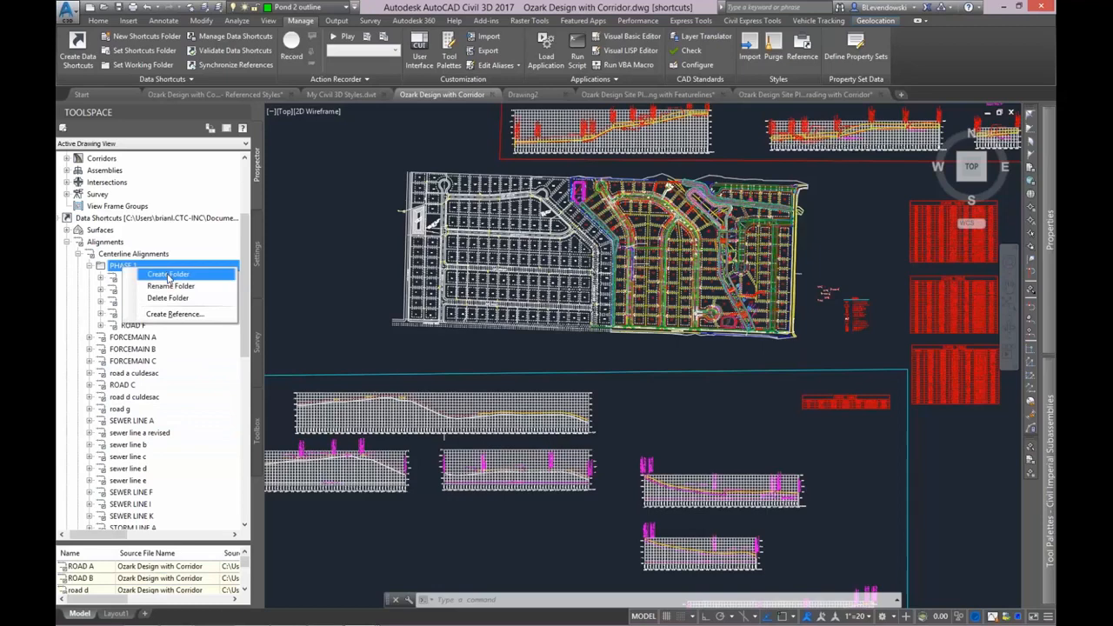
click(120, 268)
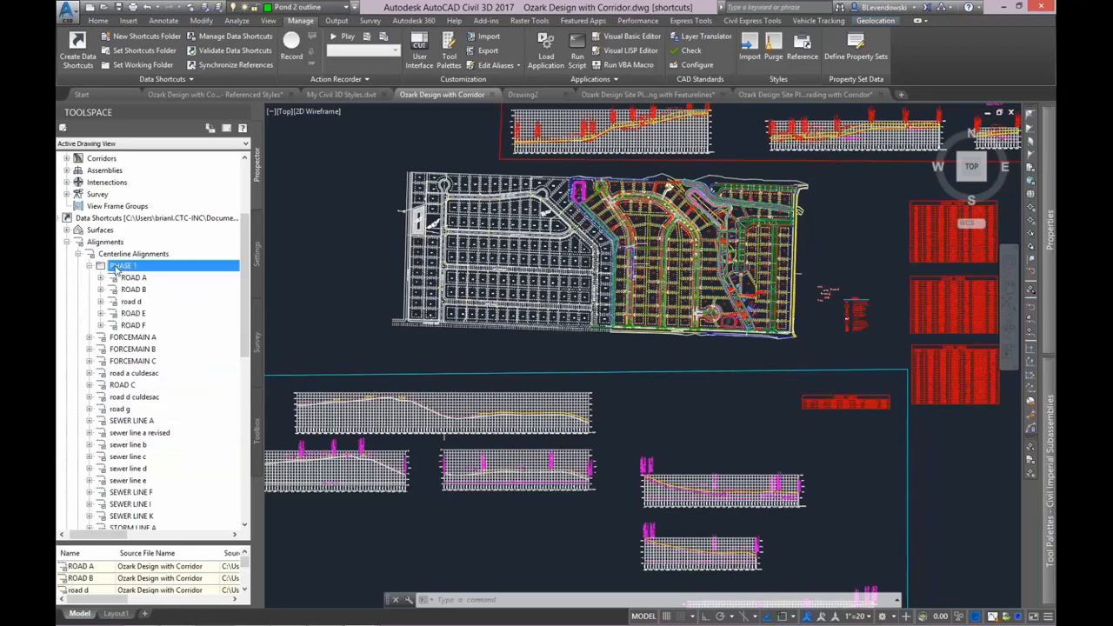
click(117, 7)
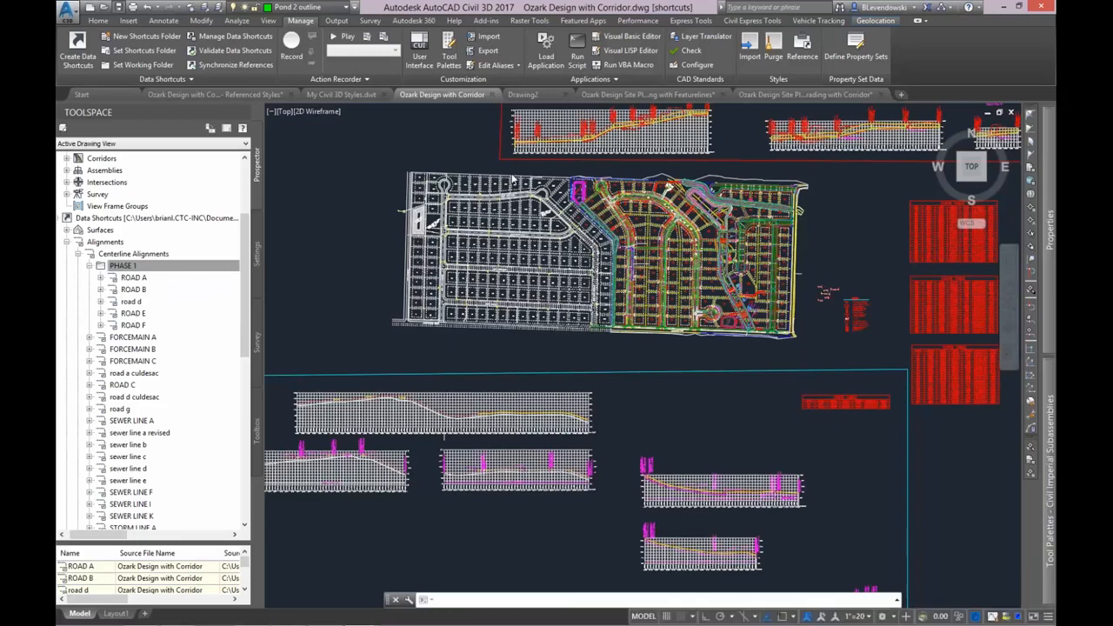
In Drawing2, create references to all alignments in the PHASE 1 shortcut folder by bringing the whole folder into the drawing.
click(526, 94)
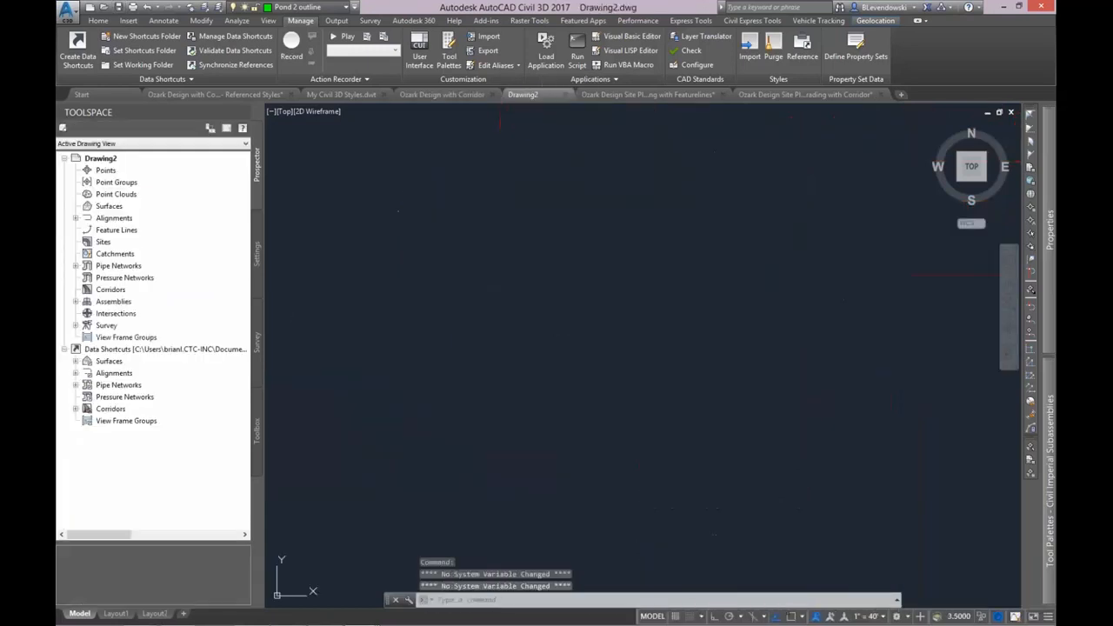
double_click(114, 372)
double_click(134, 385)
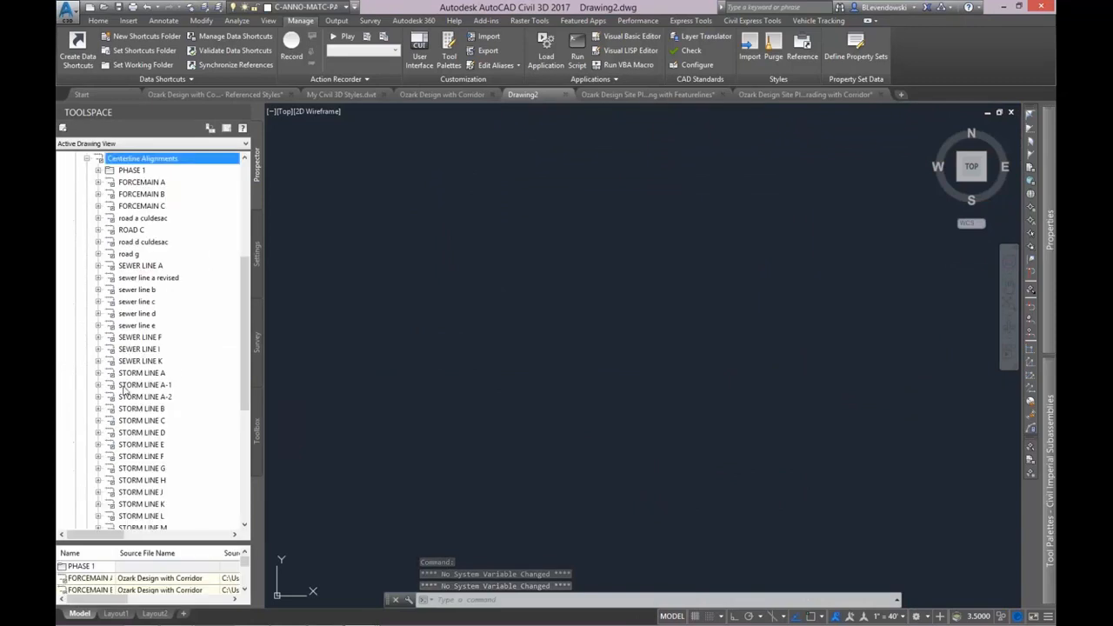
scroll(165, 226, up, 1)
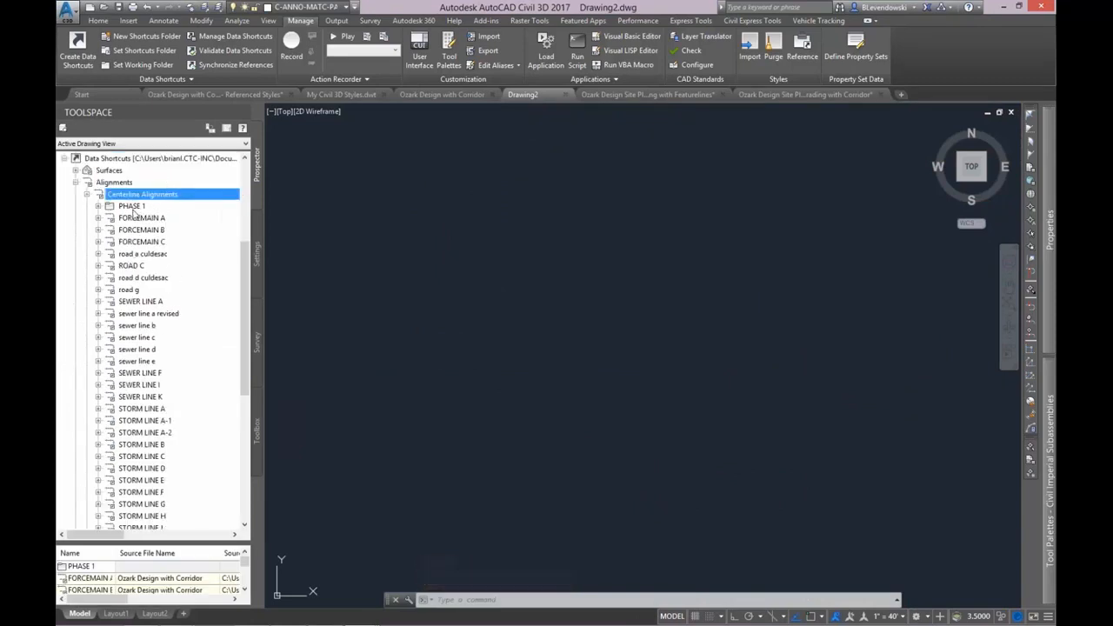
right_click(131, 206)
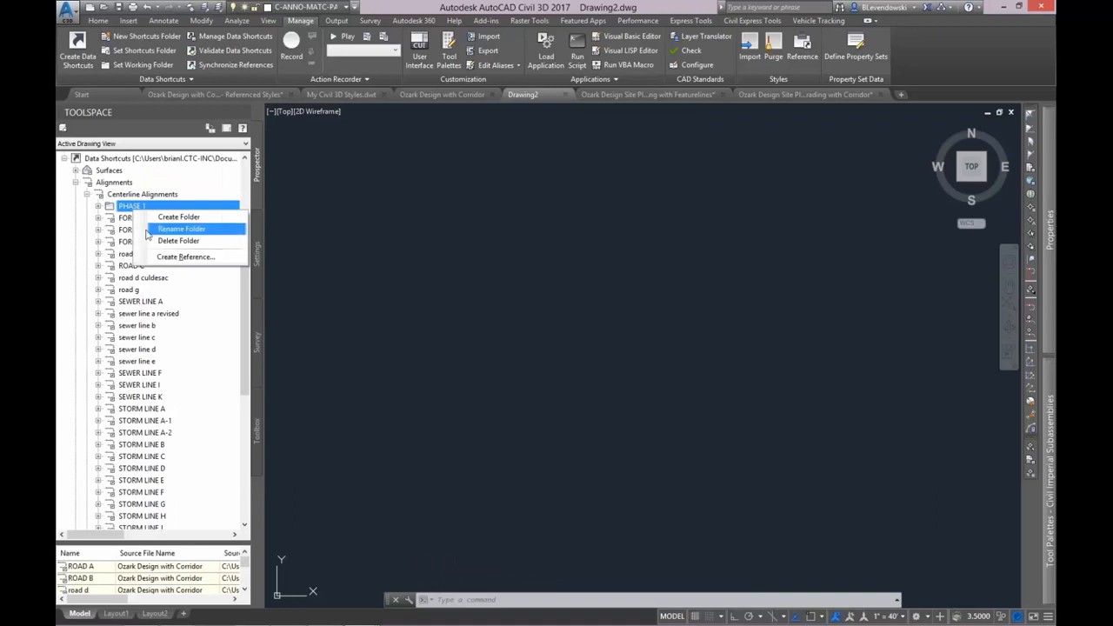
click(129, 208)
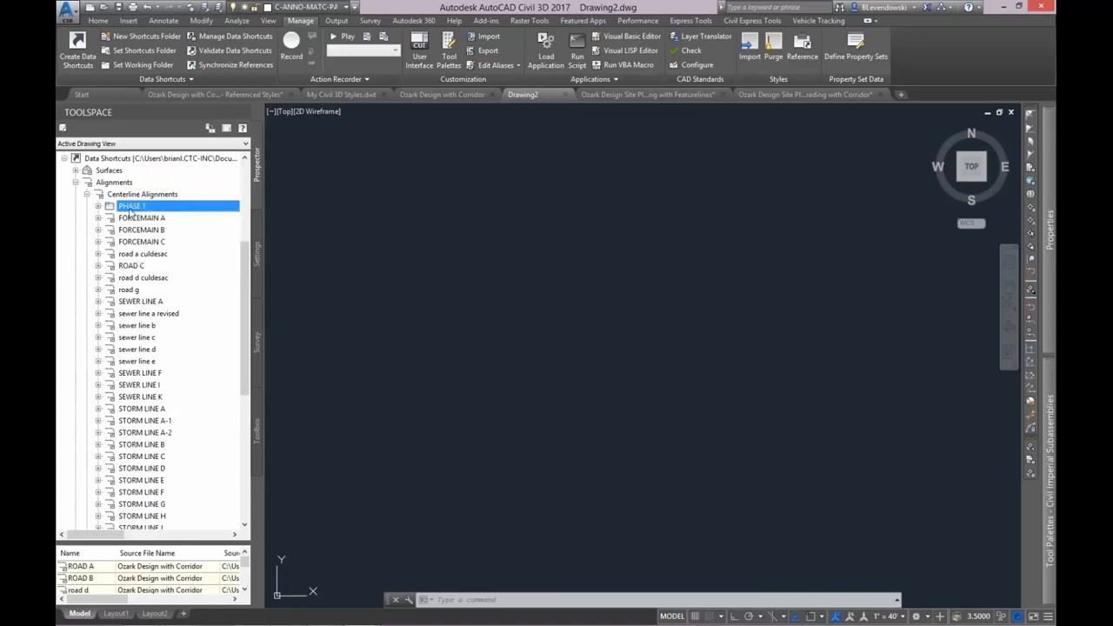
click(482, 227)
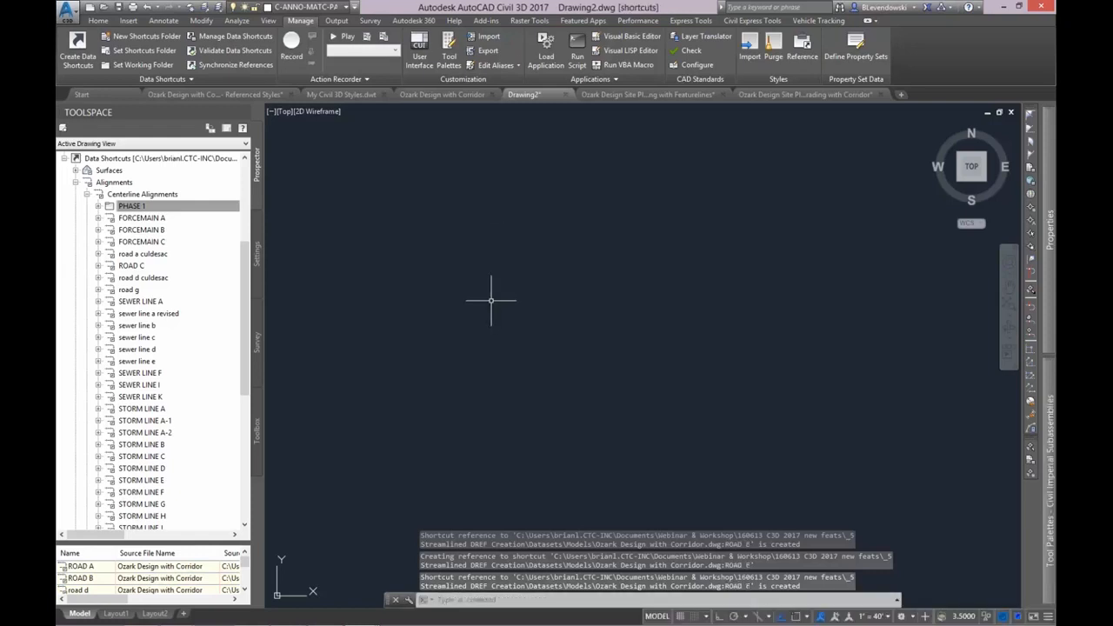
Show the full extents of the drawing and examine the referenced road alignments.
text(ZE)
key(Return)
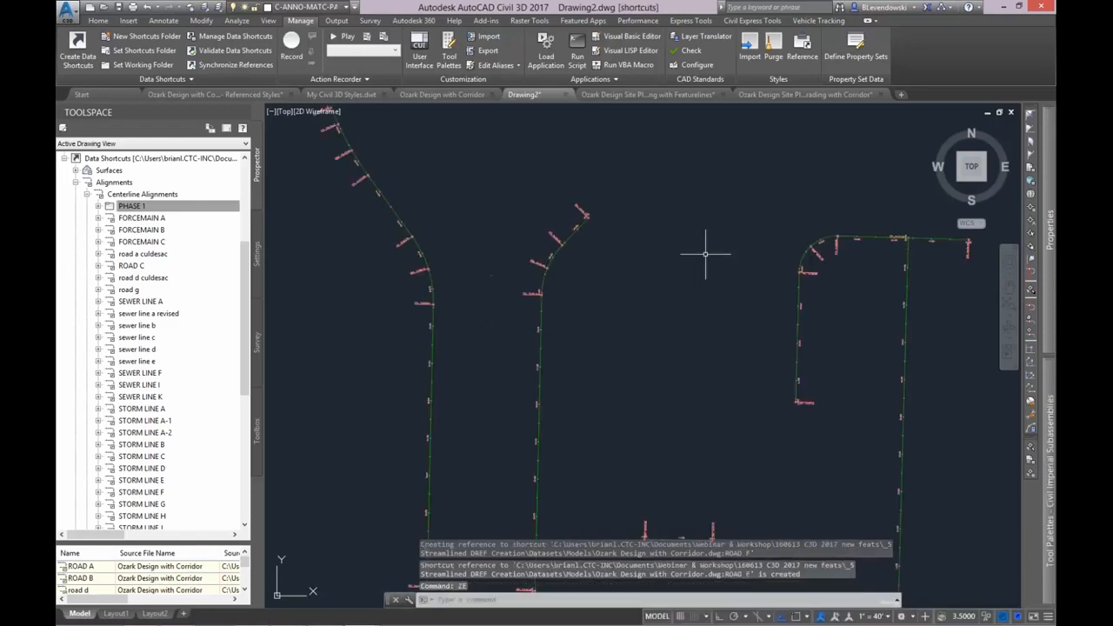
scroll(705, 248, down, 3)
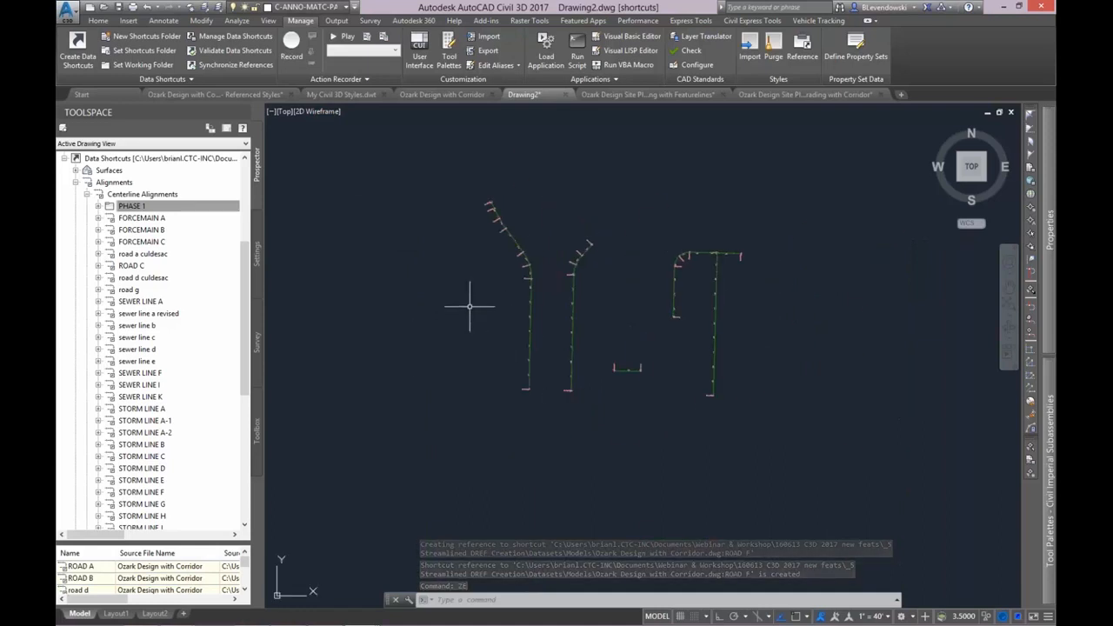
scroll(539, 295, up, 2)
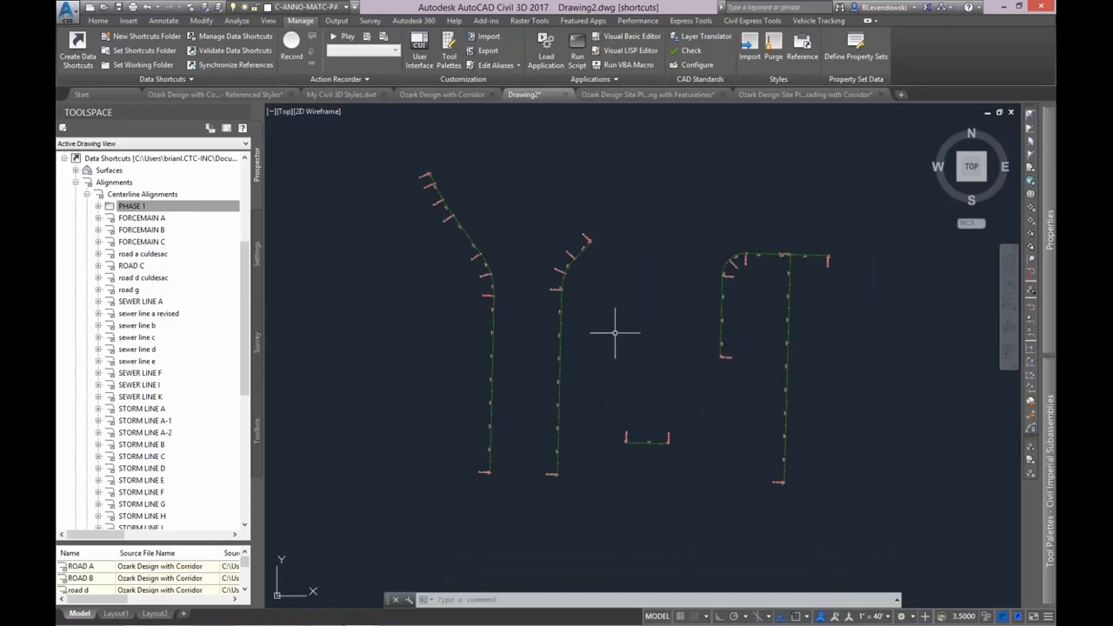
middle_drag(700, 190, 691, 220)
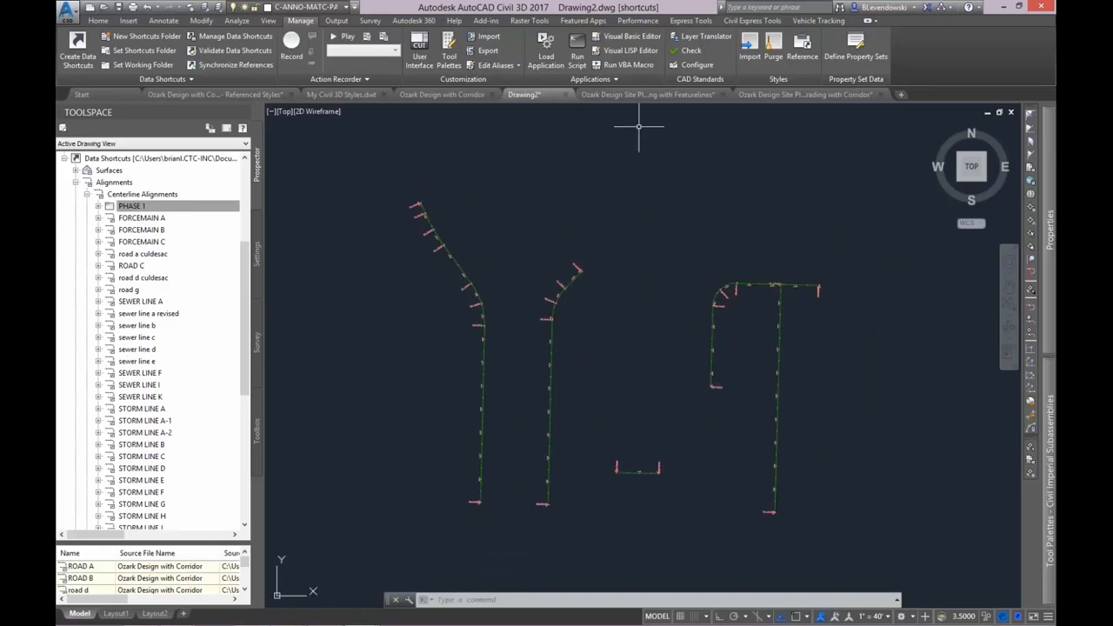
In the Ozark Design Site Plan Grading with Corridor drawing, add a baseline to the SITEPLAN corridor from Site 1 feature line cg4.
click(636, 97)
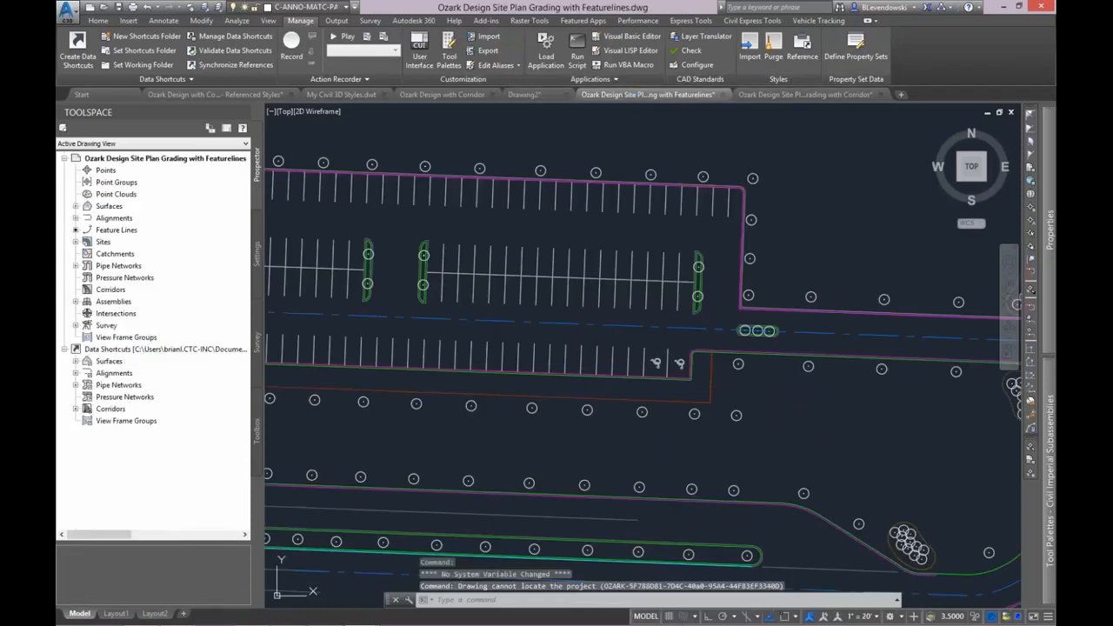
click(805, 94)
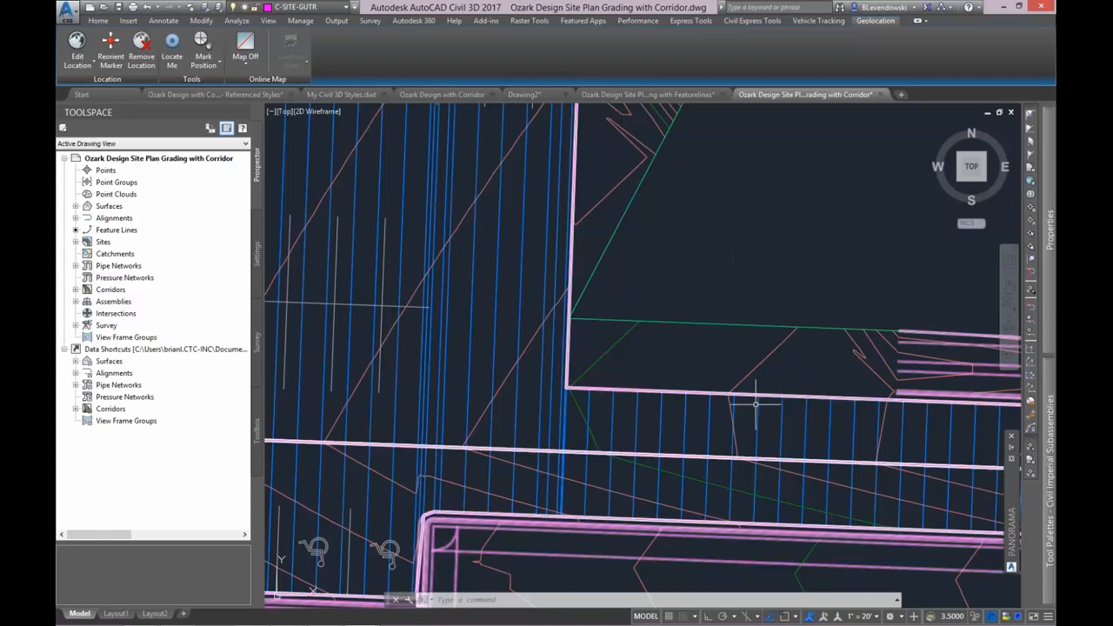
click(704, 409)
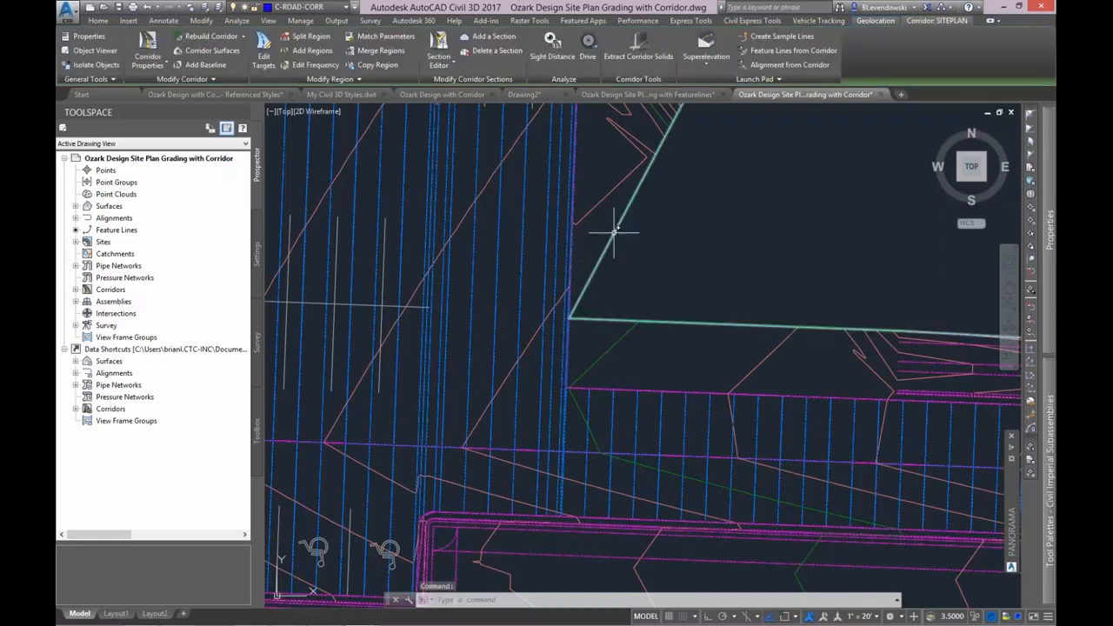
click(193, 68)
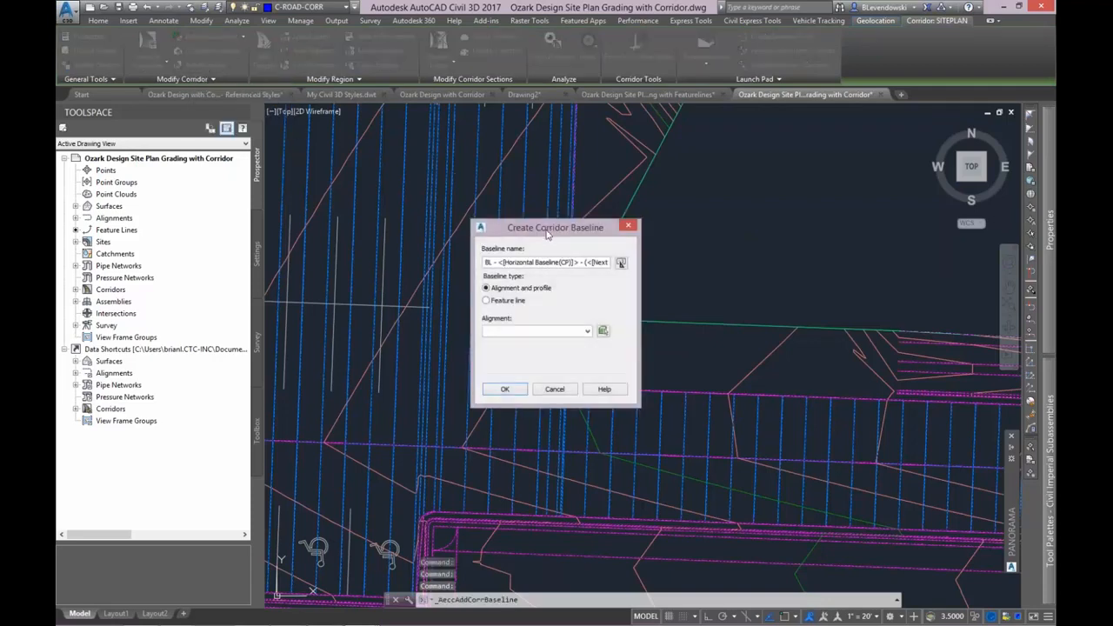
drag(558, 228, 536, 140)
click(513, 205)
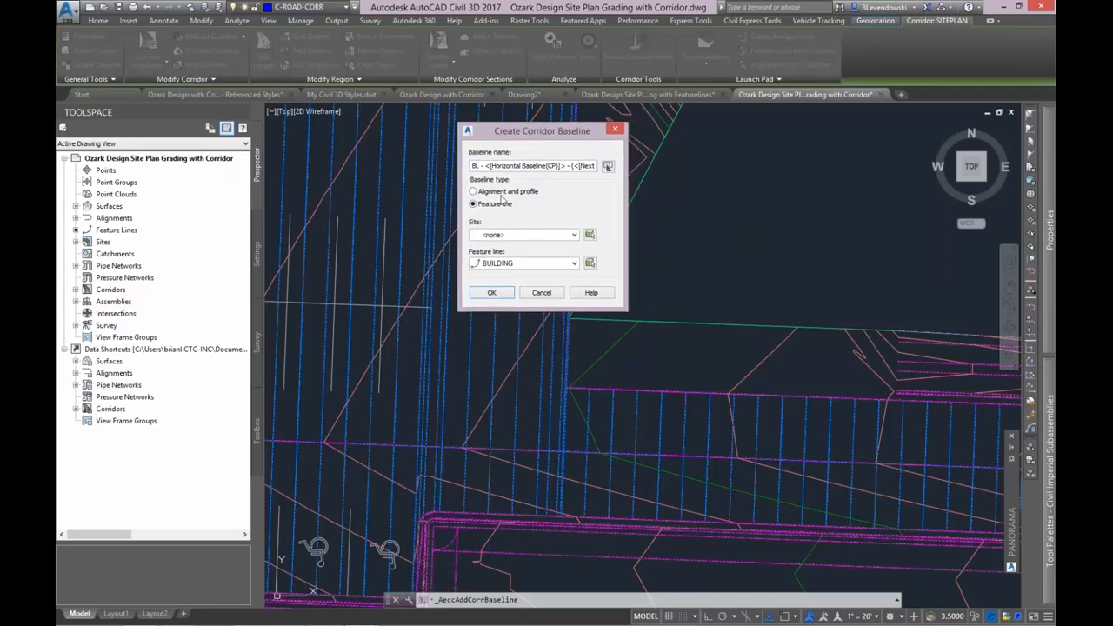
click(510, 235)
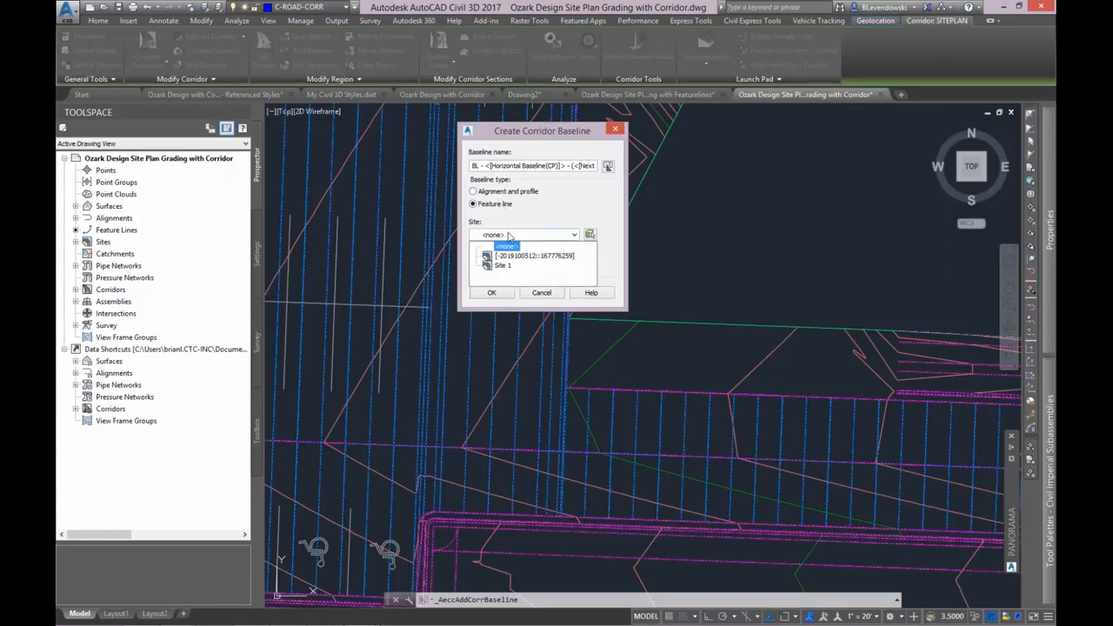
click(601, 205)
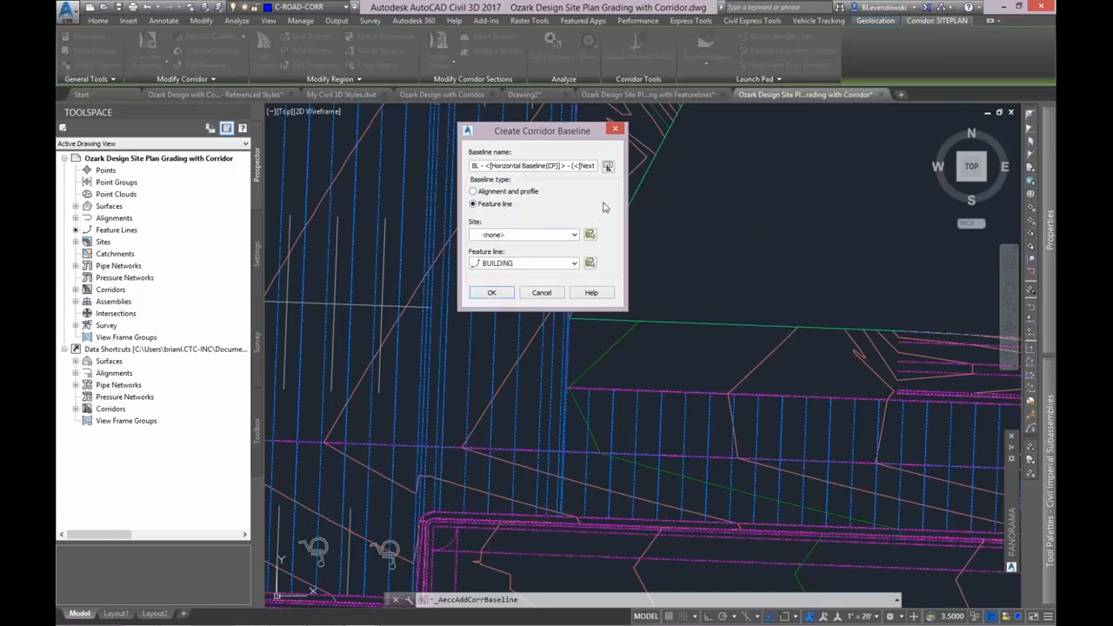
click(590, 263)
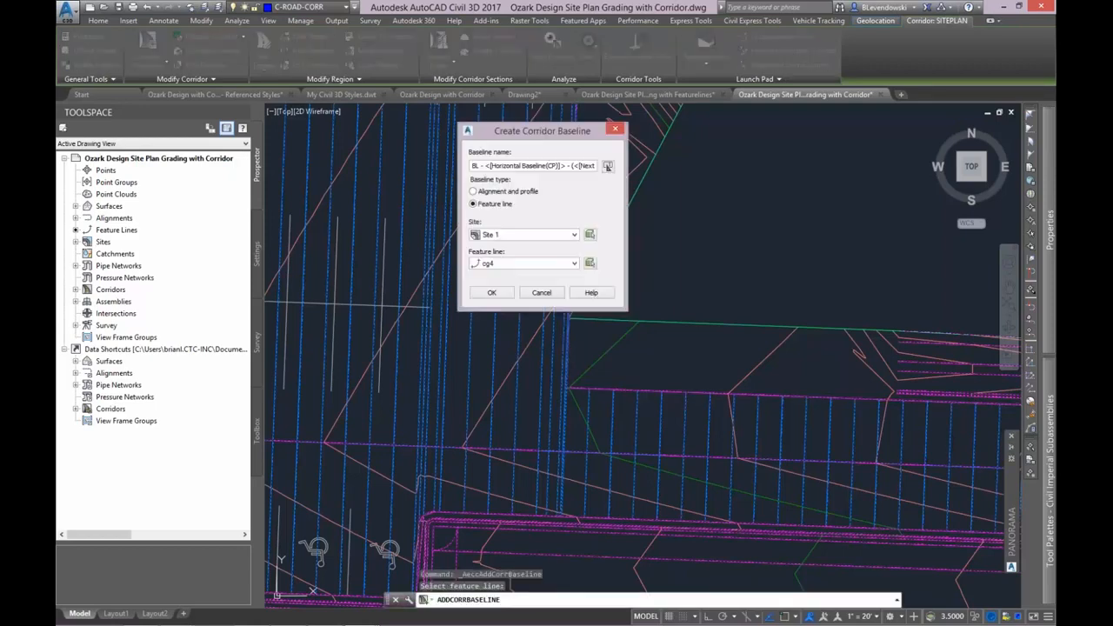
click(492, 293)
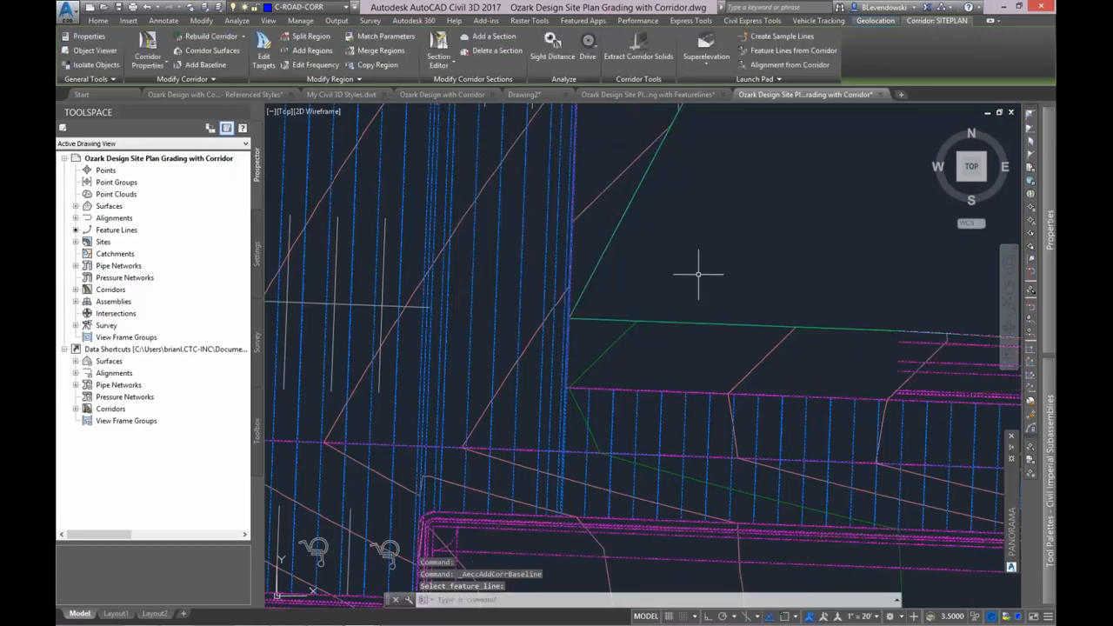
Start a corridor region on the cg4 baseline and set its start and end stations at the two curb ends bounding the gap.
click(306, 52)
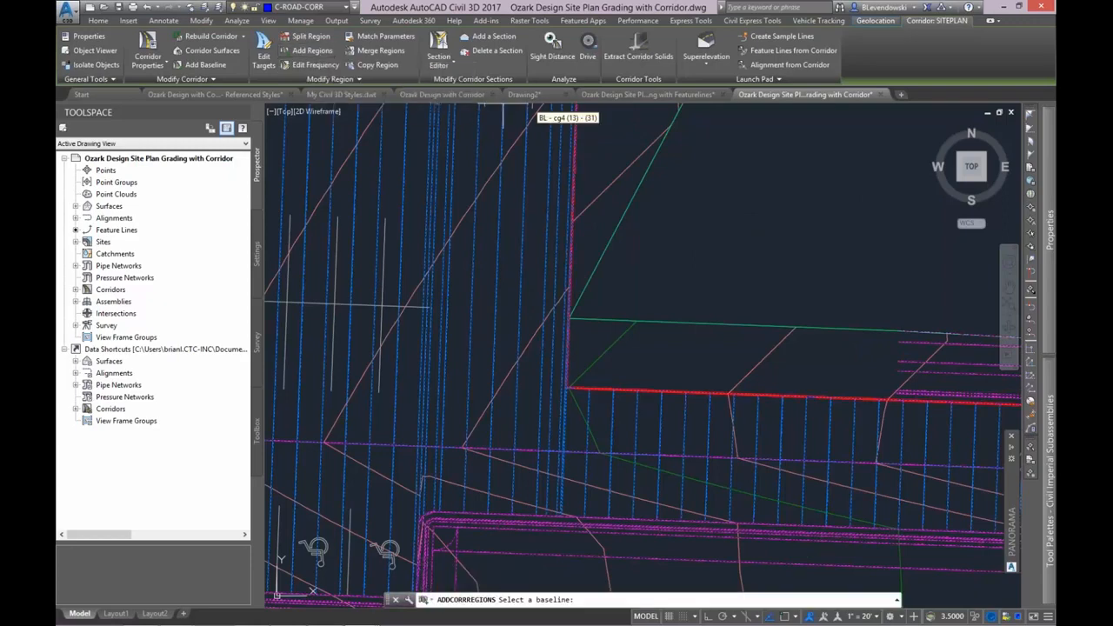
click(695, 394)
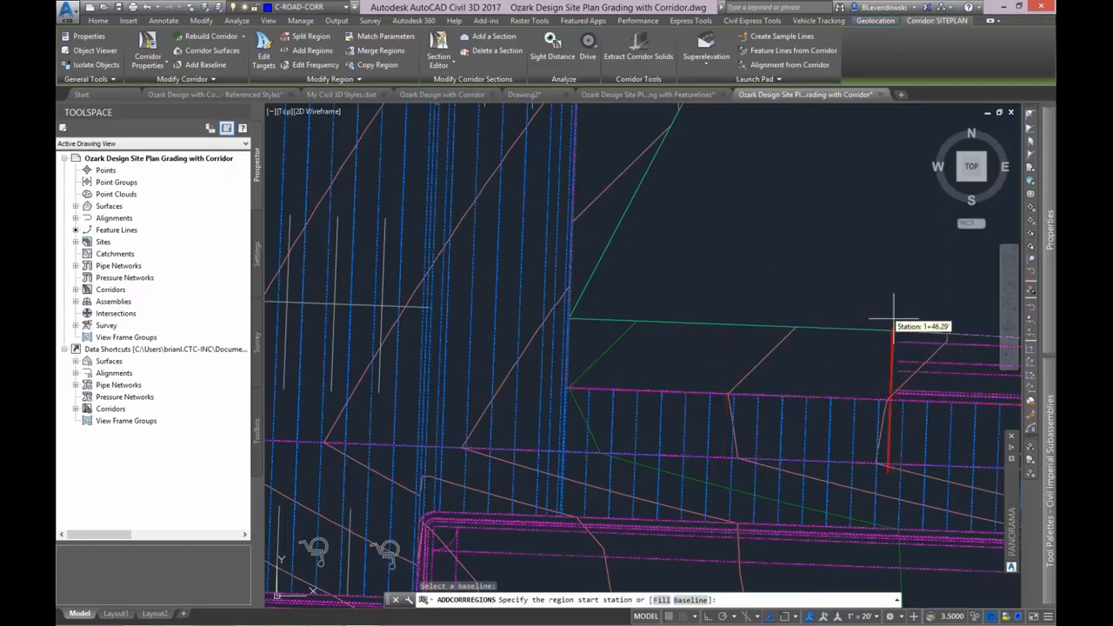
middle_drag(895, 317, 733, 352)
click(736, 357)
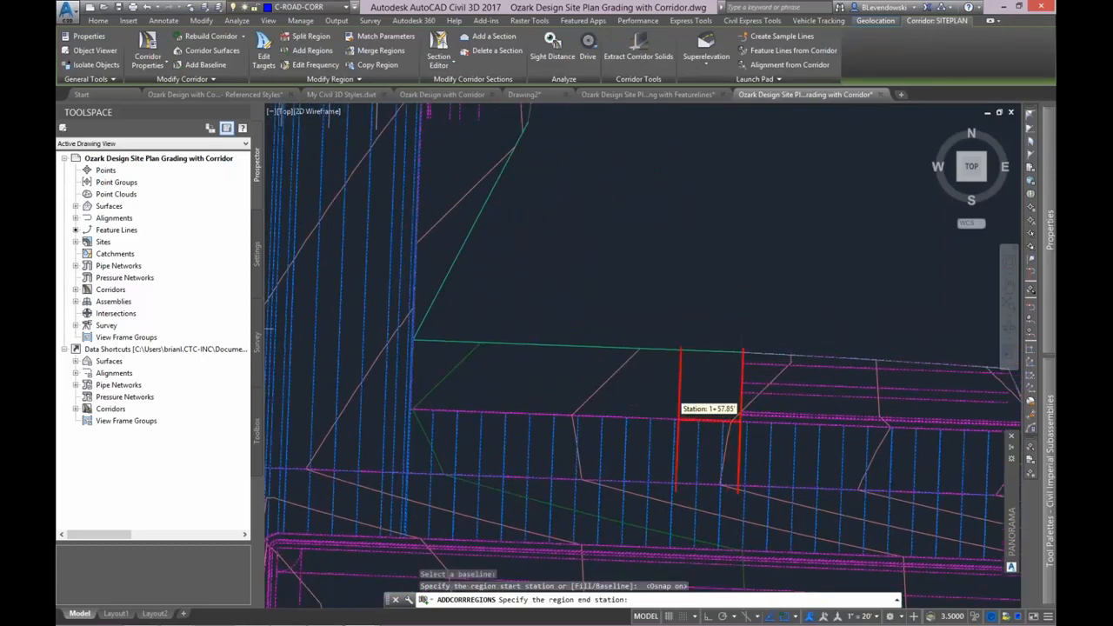
scroll(685, 374, down, 2)
scroll(526, 228, up, 2)
click(527, 228)
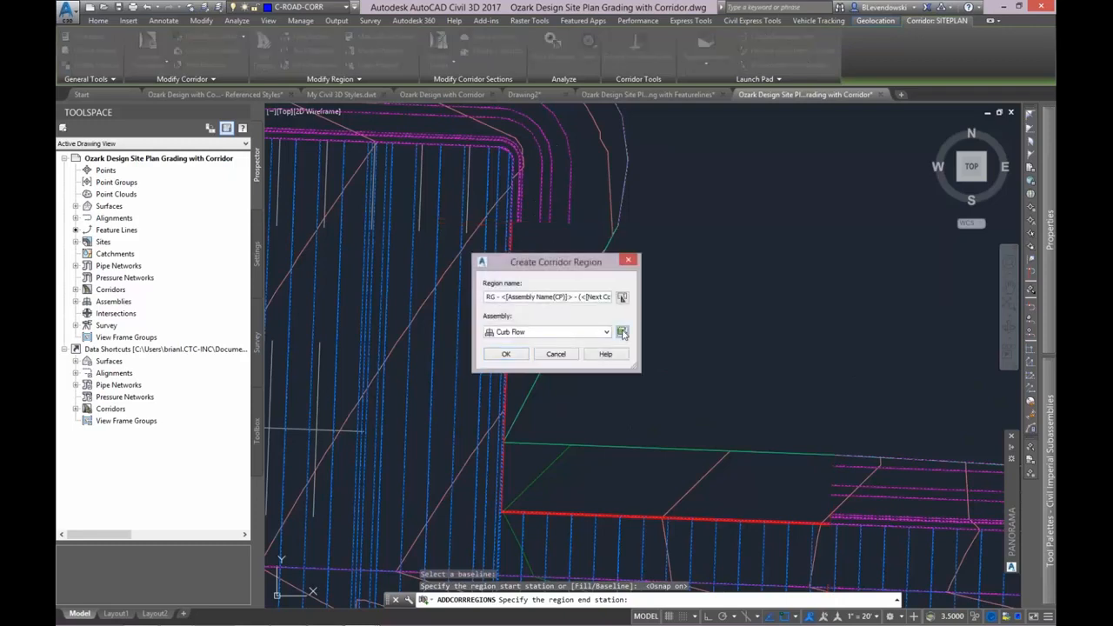
Assign the Curb Flow assembly to the new cg4 corridor region by picking its curb-and-sidewalk assembly in the drawing.
click(621, 331)
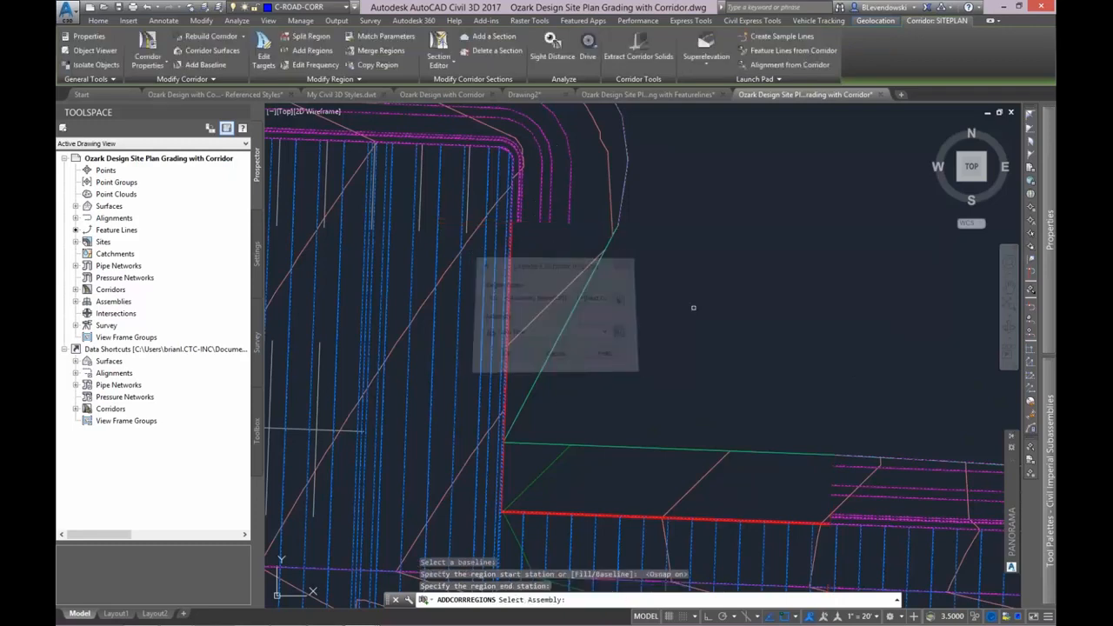
scroll(593, 401, down, 5)
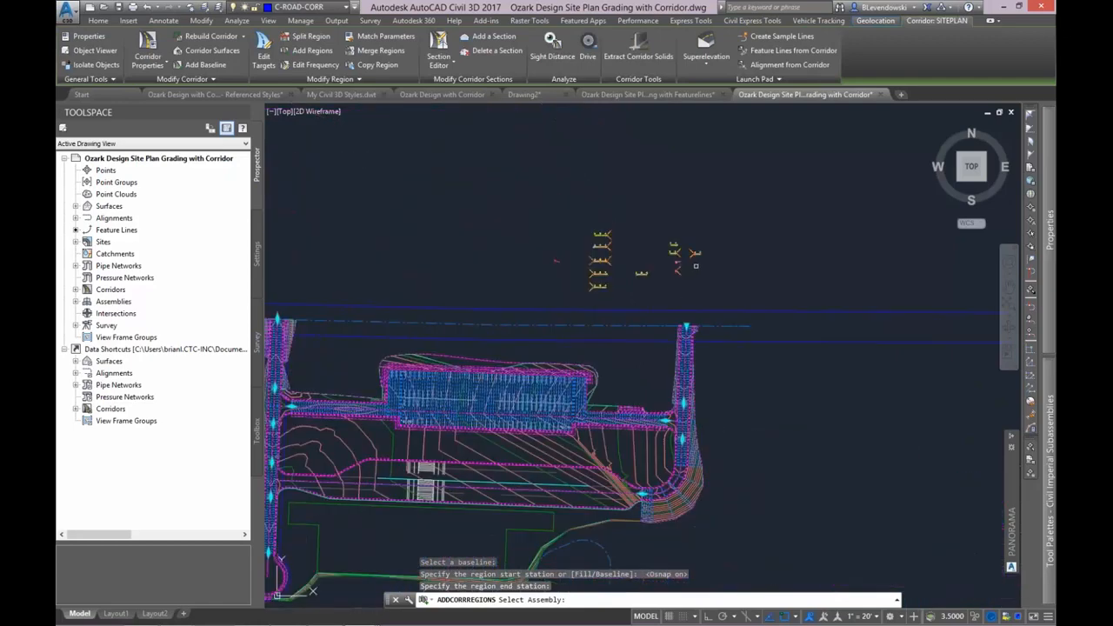
scroll(687, 265, up, 5)
scroll(562, 209, up, 4)
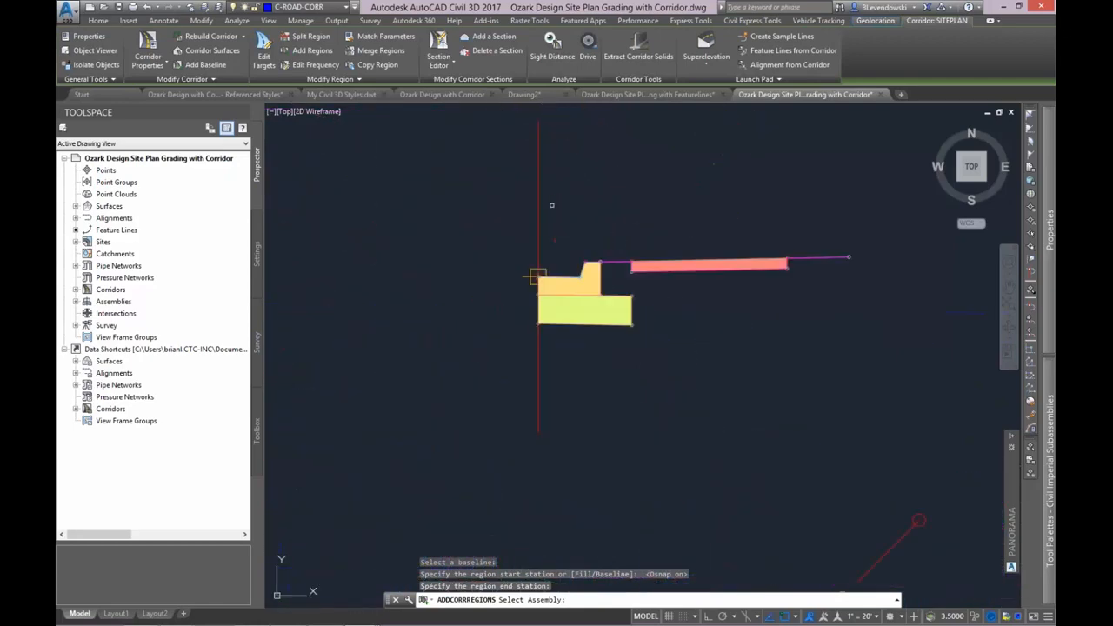
click(537, 276)
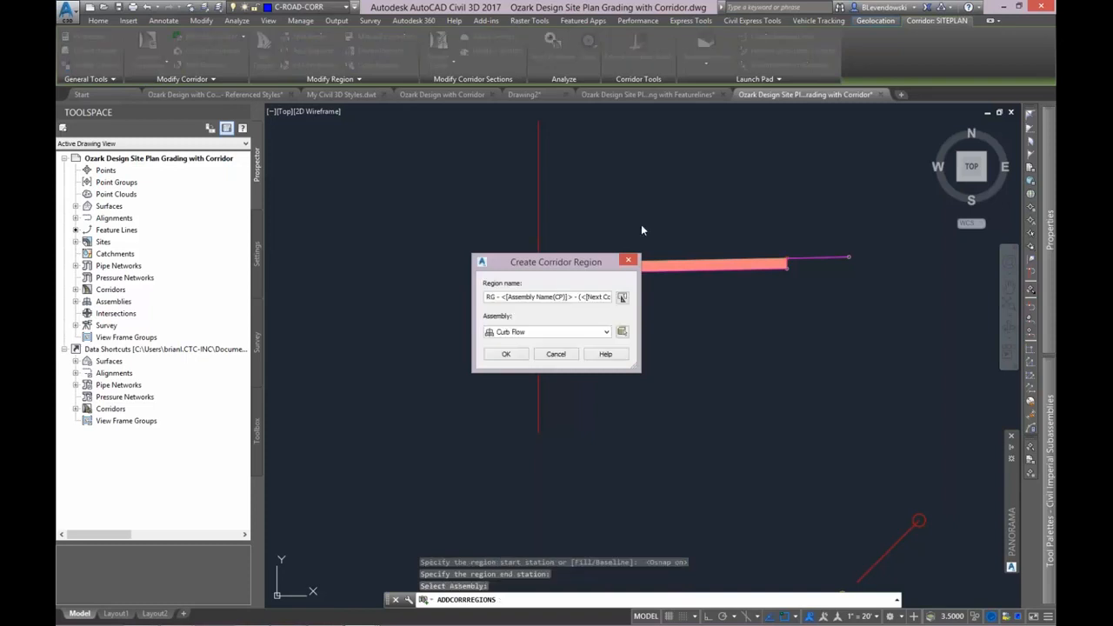
mouse_move(571, 264)
mouse_down()
mouse_move(418, 225)
mouse_move(436, 215)
mouse_move(447, 263)
mouse_move(460, 242)
mouse_move(439, 236)
mouse_move(444, 244)
mouse_up()
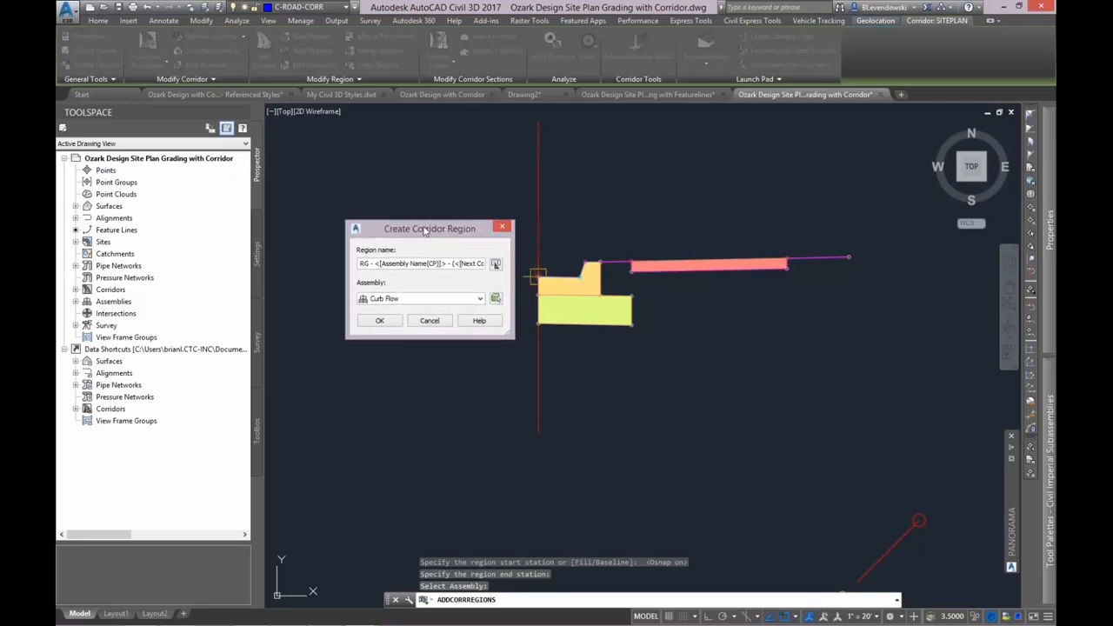
drag(425, 230, 416, 251)
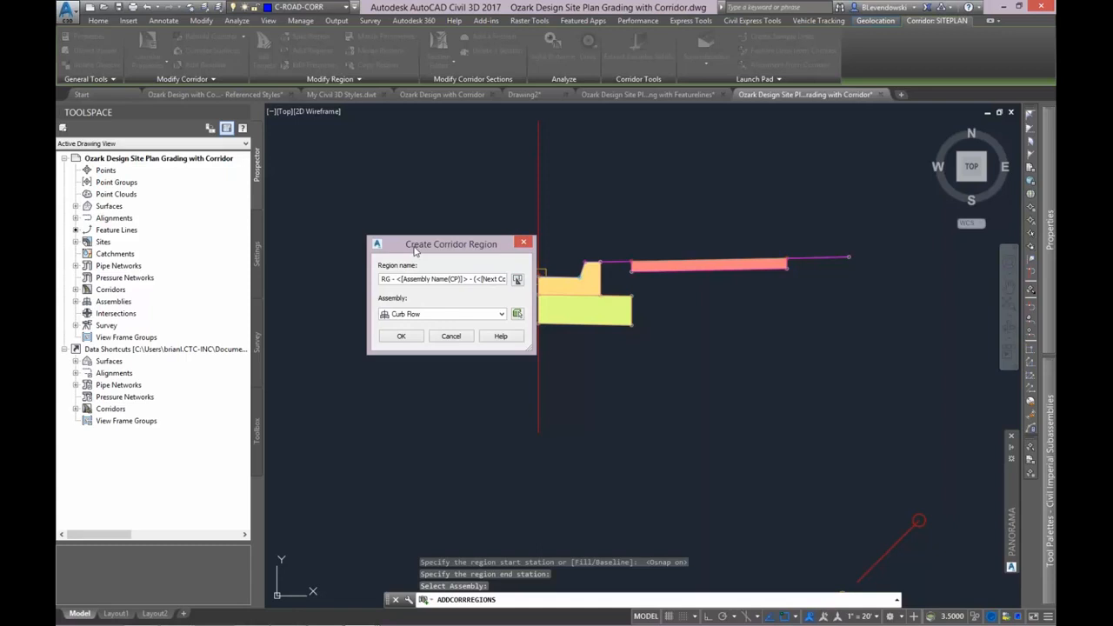
mouse_move(418, 251)
mouse_down()
mouse_move(396, 244)
mouse_move(408, 250)
mouse_up()
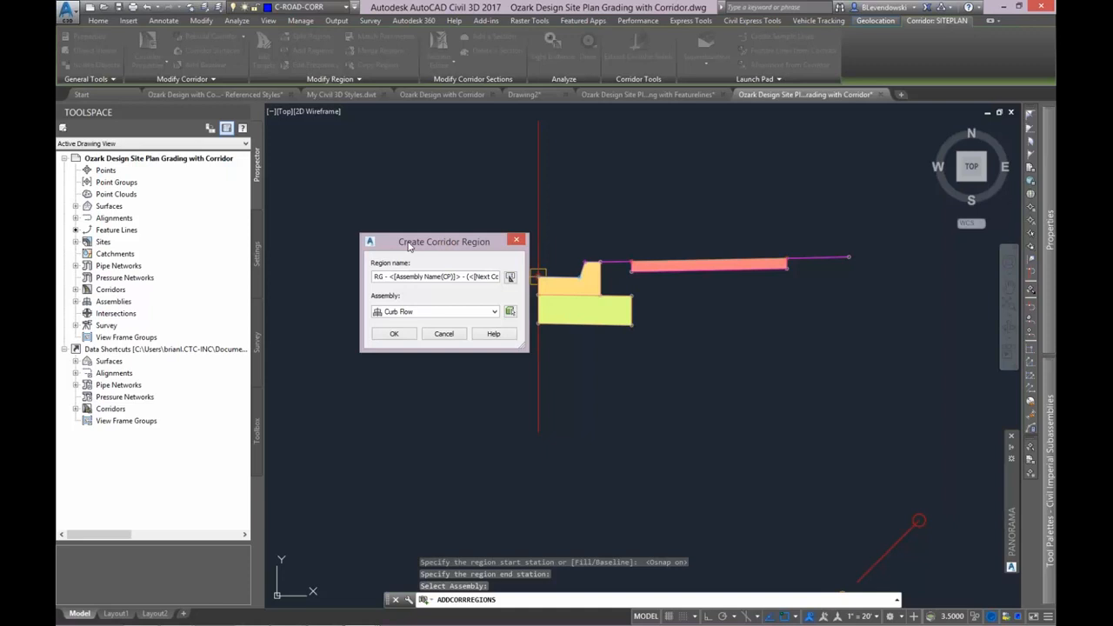
Create the Curb Flow region on the cg4 baseline with no targets assigned, and finish adding regions.
click(394, 333)
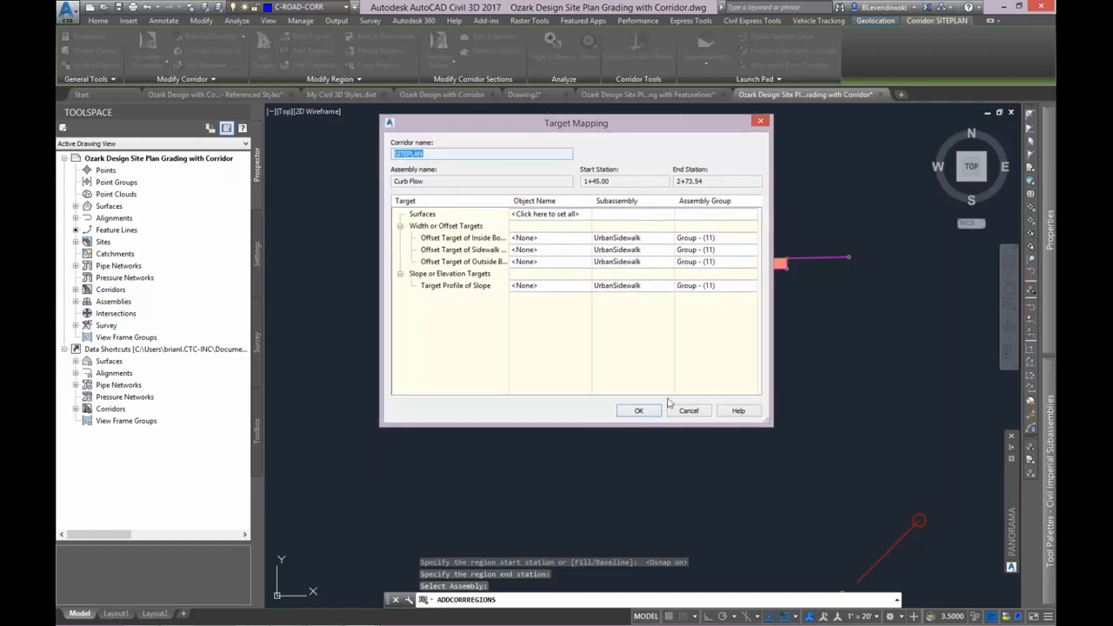
click(644, 415)
click(595, 315)
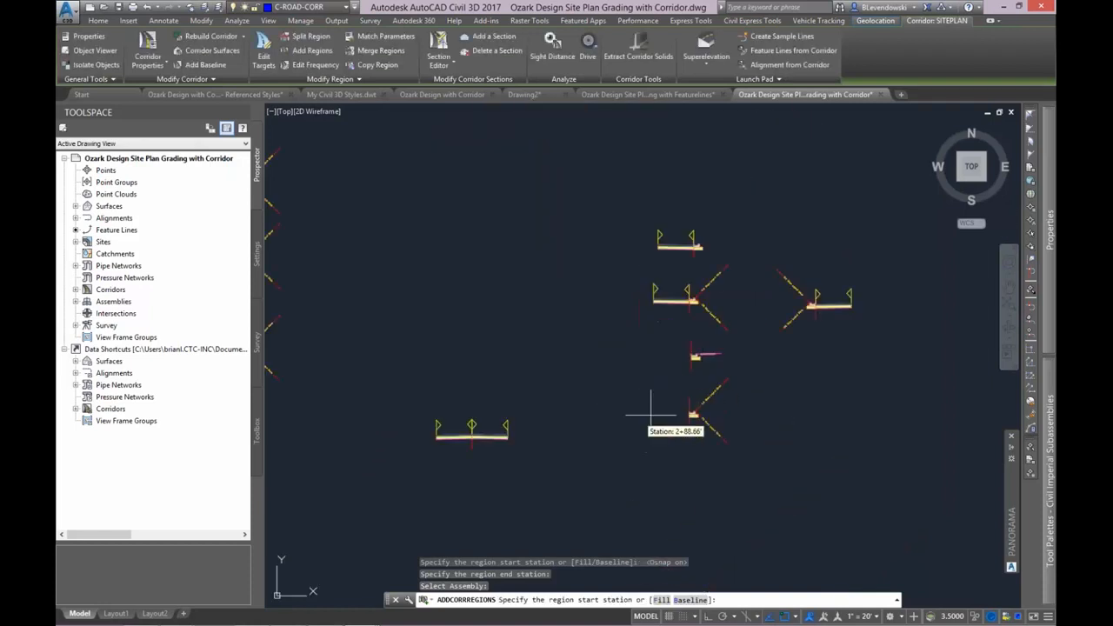
scroll(590, 503, up, 3)
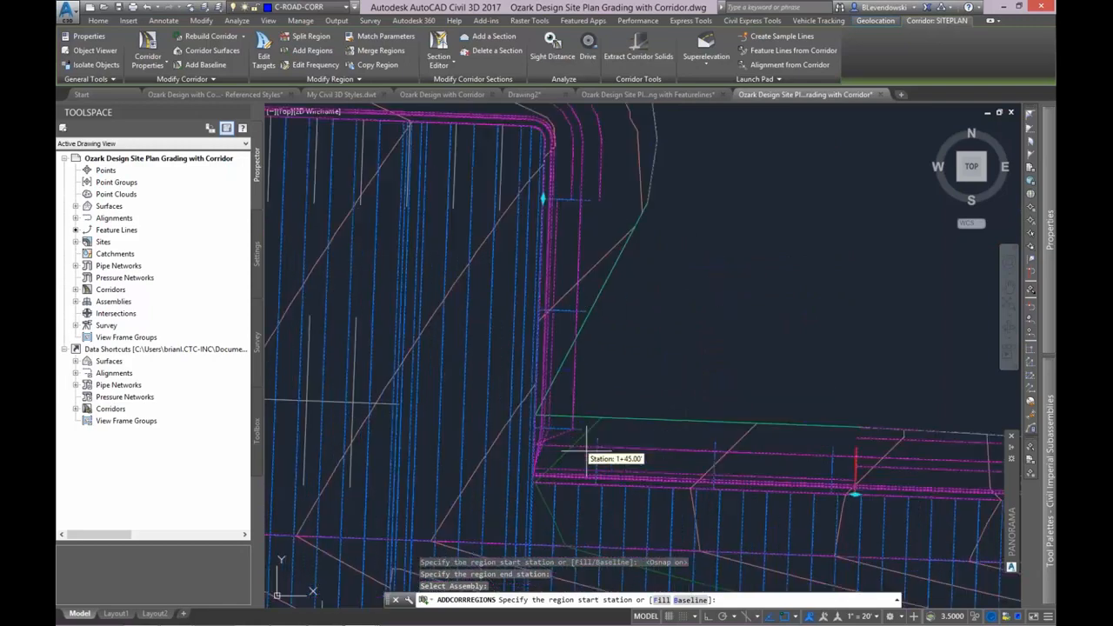
click(585, 451)
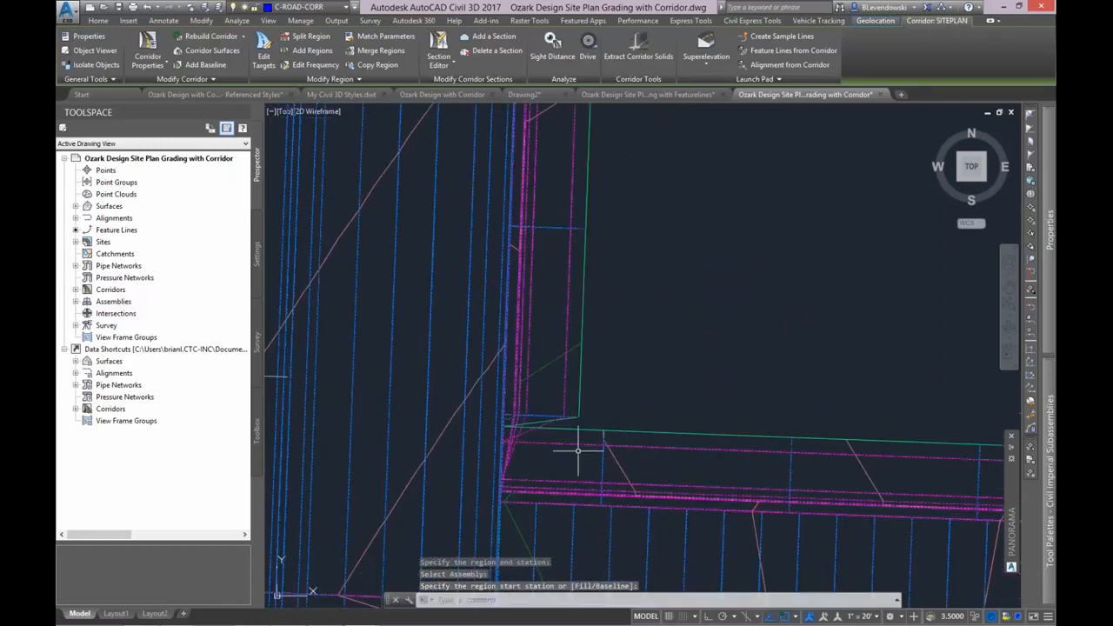
key(Escape)
Set the elevation of feature line cg4 at the inside curb corner to 1250.5 with Quick Elevation Edit.
click(520, 499)
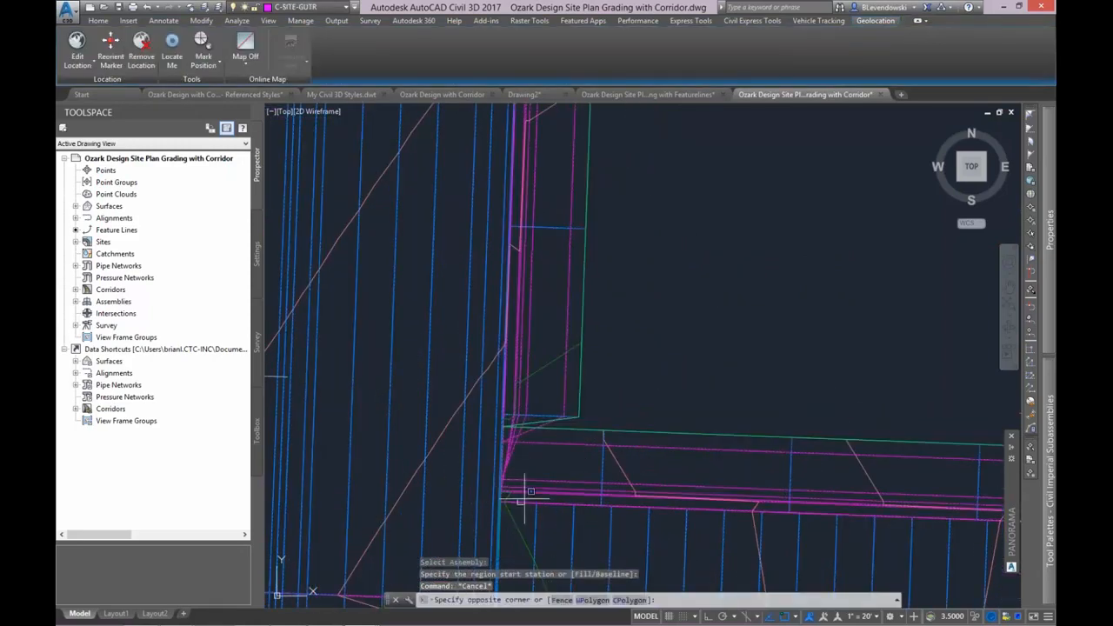
key(Escape)
click(521, 502)
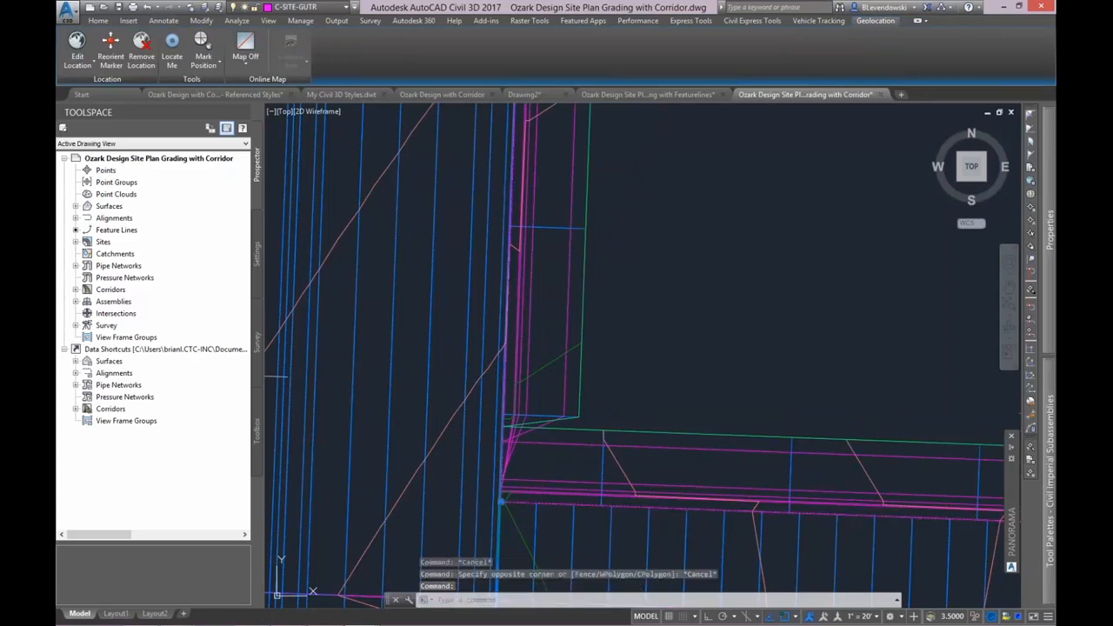
scroll(505, 474, up, 2)
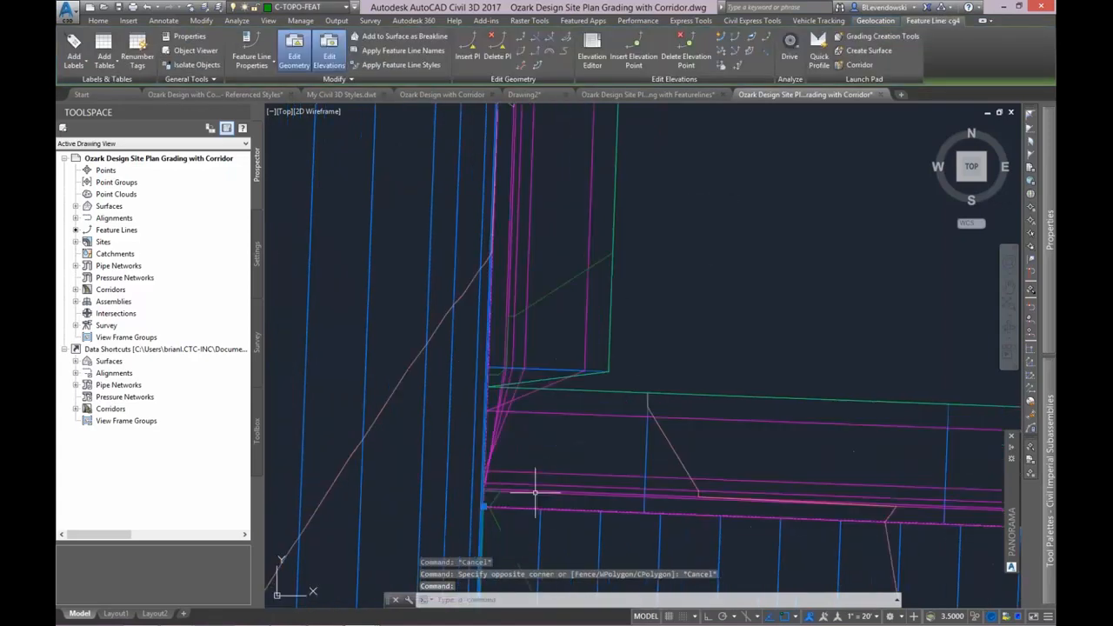
mouse_move(528, 492)
middle_down()
mouse_move(544, 444)
mouse_move(532, 419)
middle_up()
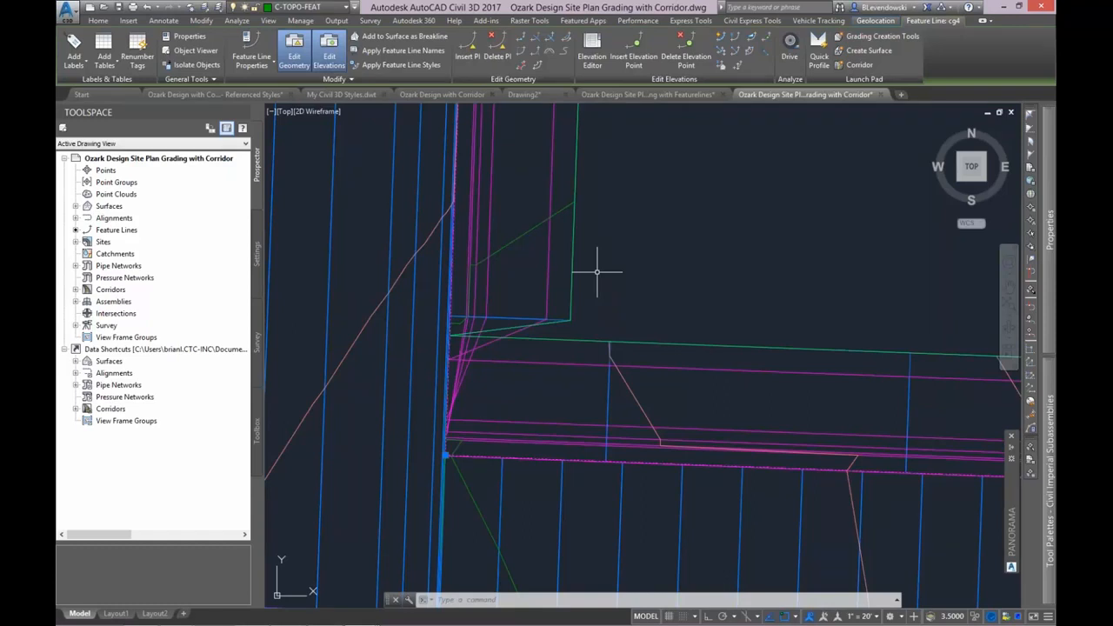
click(721, 37)
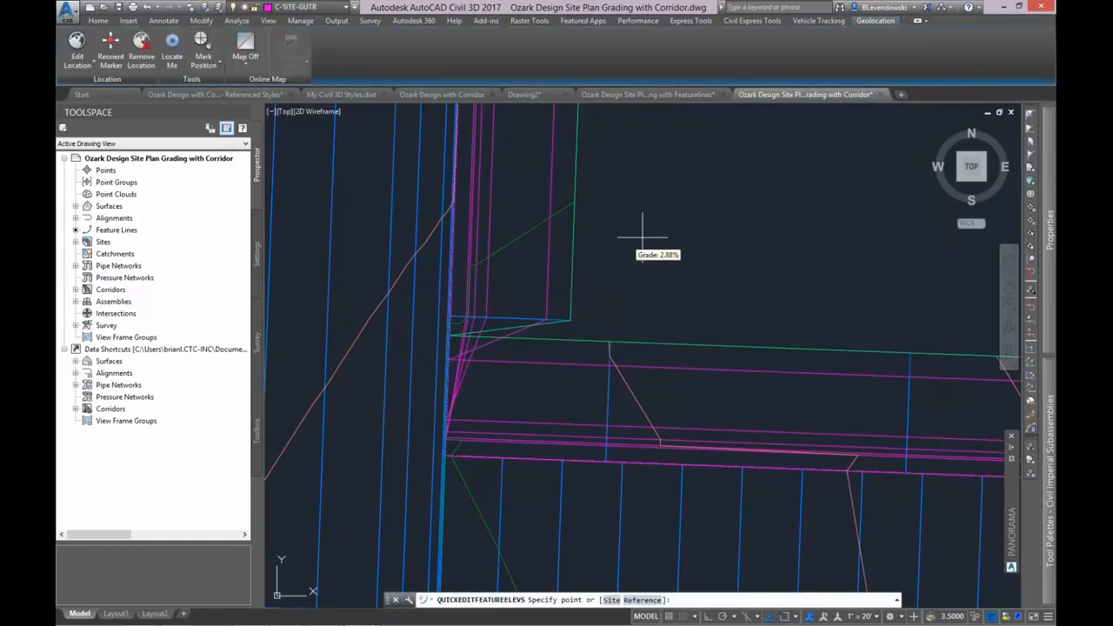
click(449, 452)
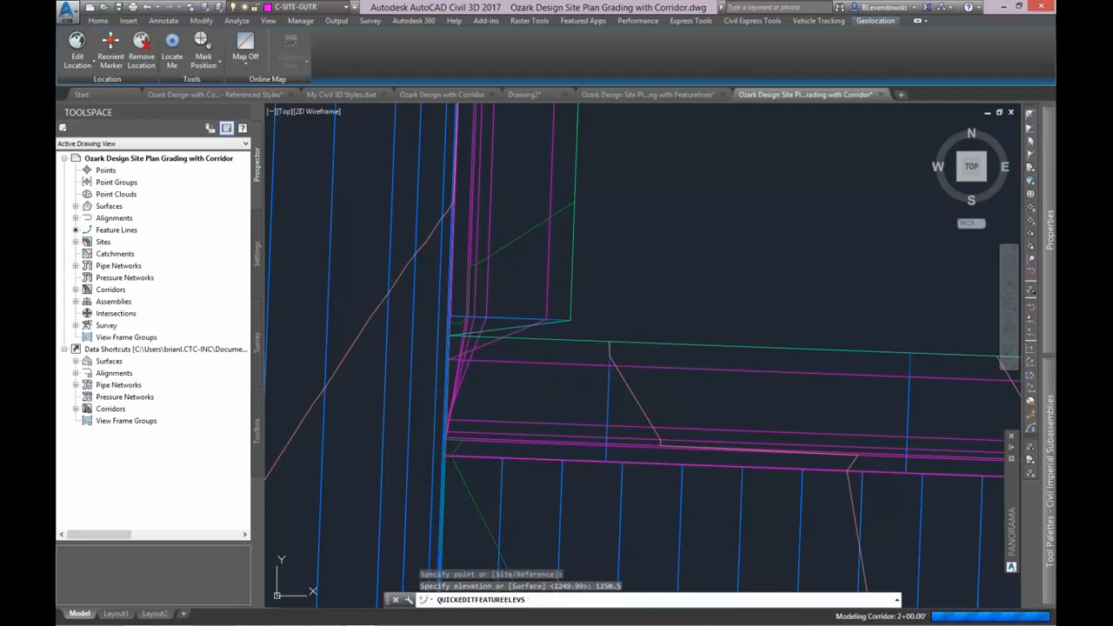
key(Return)
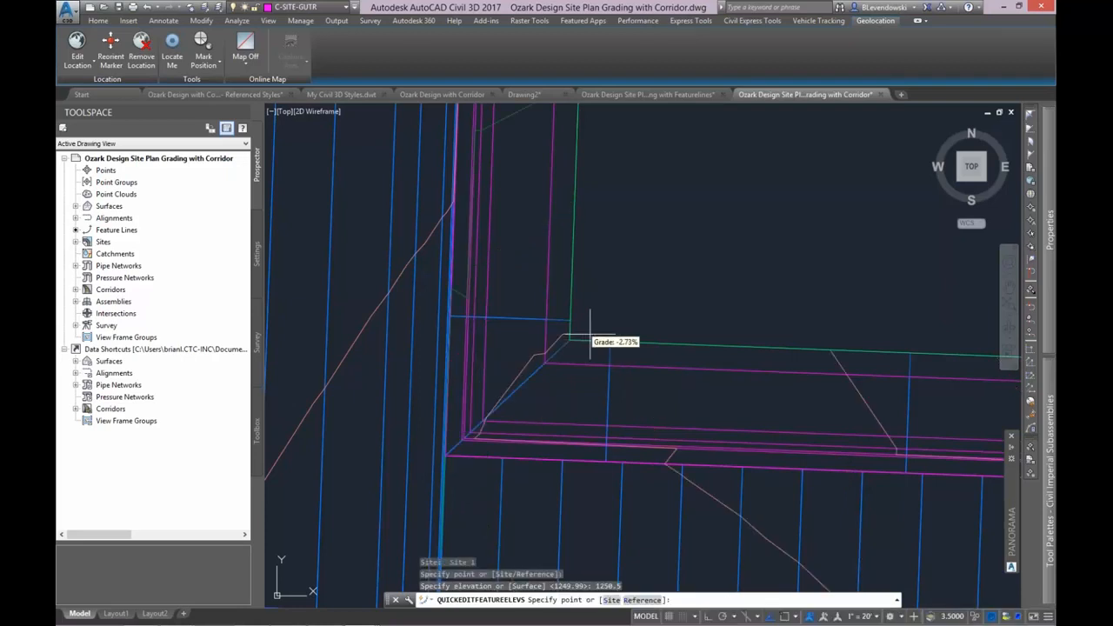
key(Return)
key(Escape)
key(Escape)
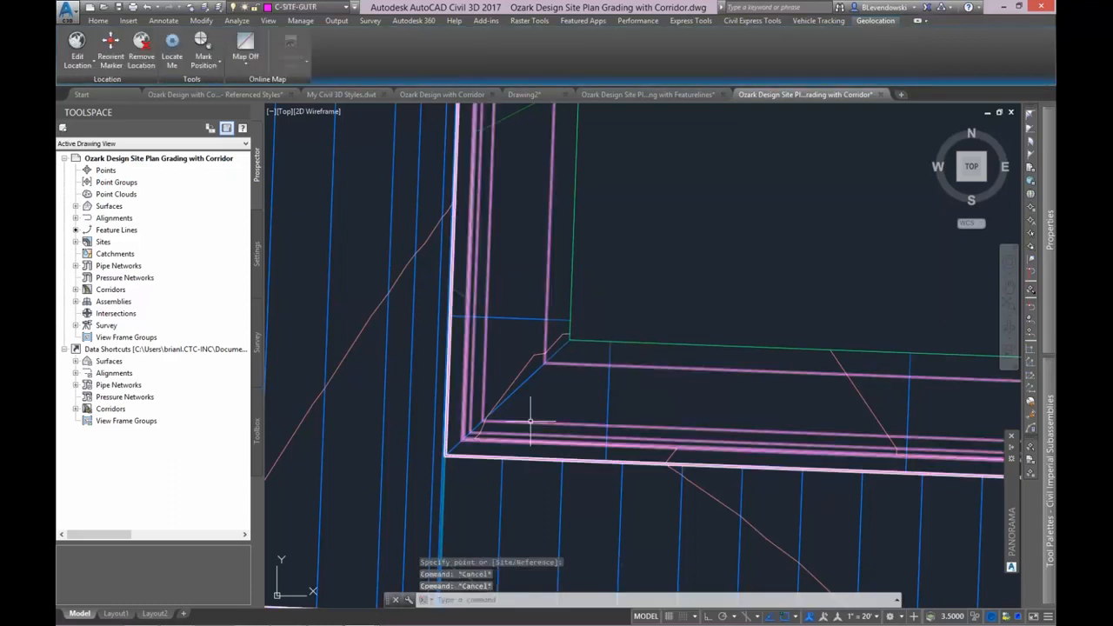
Examine the rebuilt SITEPLAN corridor at the cg4 curb corner and where it meets the adjoining parking lot and drive.
middle_drag(539, 396, 586, 359)
middle_drag(637, 456, 588, 466)
scroll(647, 370, up, 2)
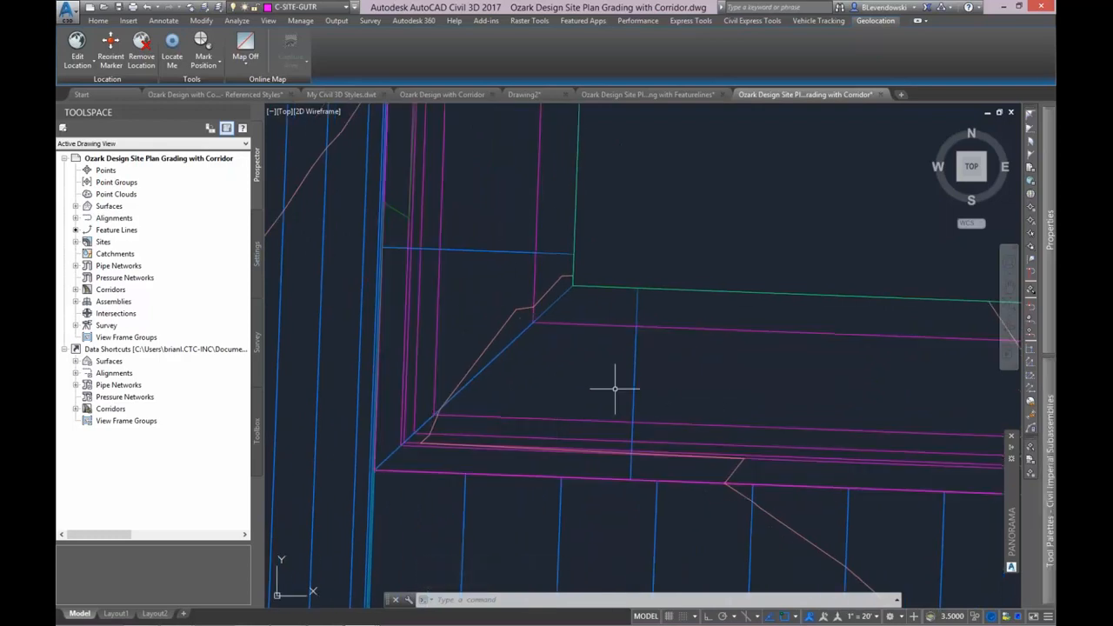
scroll(574, 414, down, 2)
scroll(576, 418, up, 4)
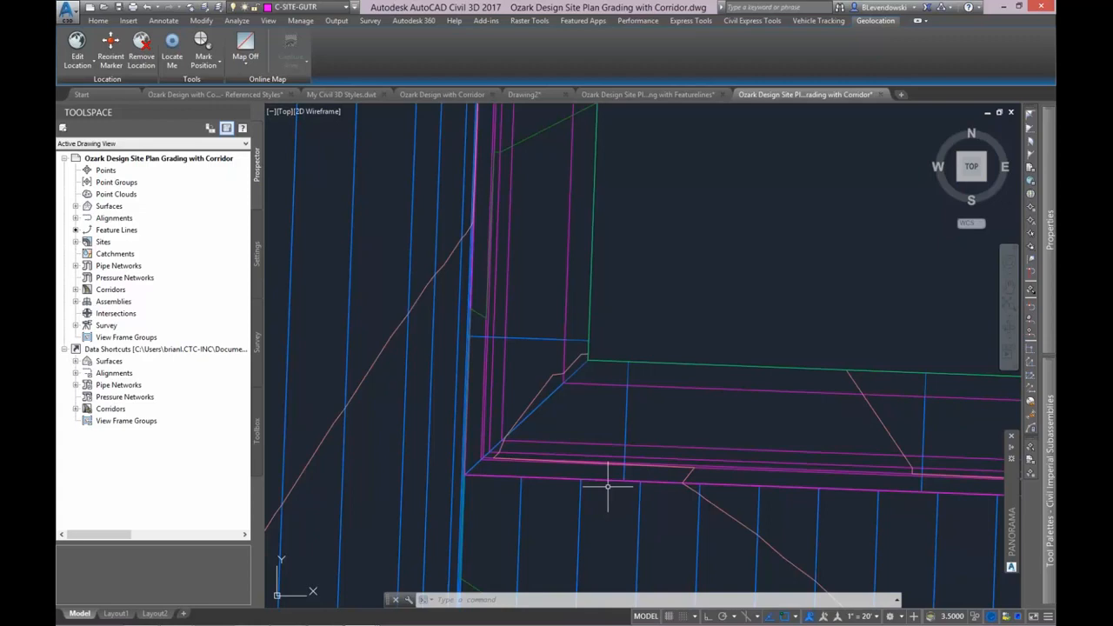
scroll(666, 353, down, 5)
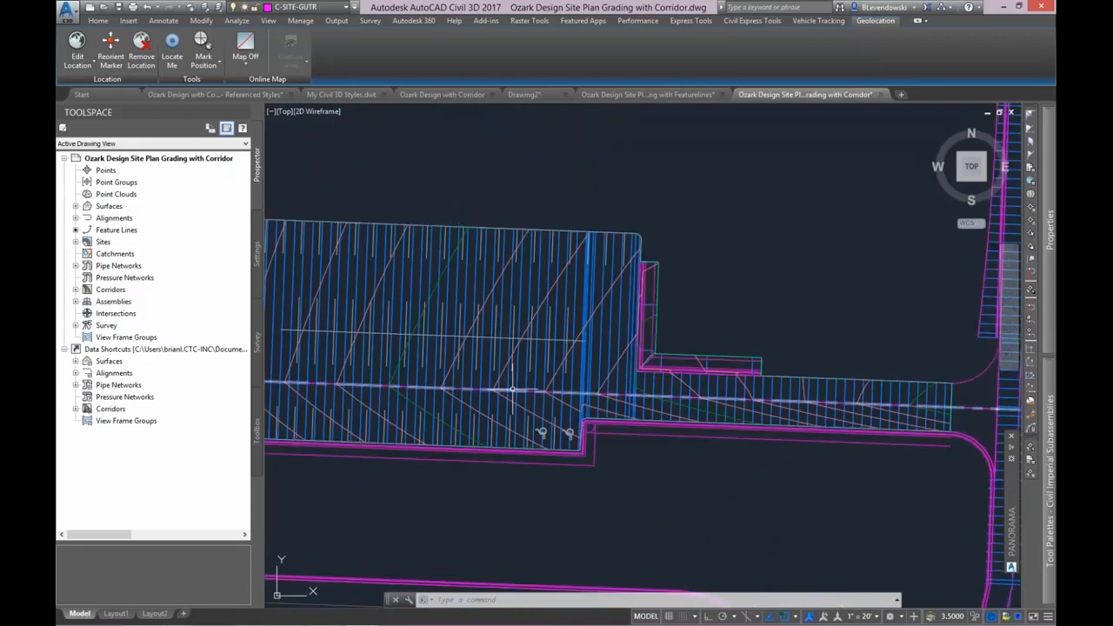
mouse_move(512, 387)
middle_down()
mouse_move(702, 373)
mouse_move(448, 409)
middle_up()
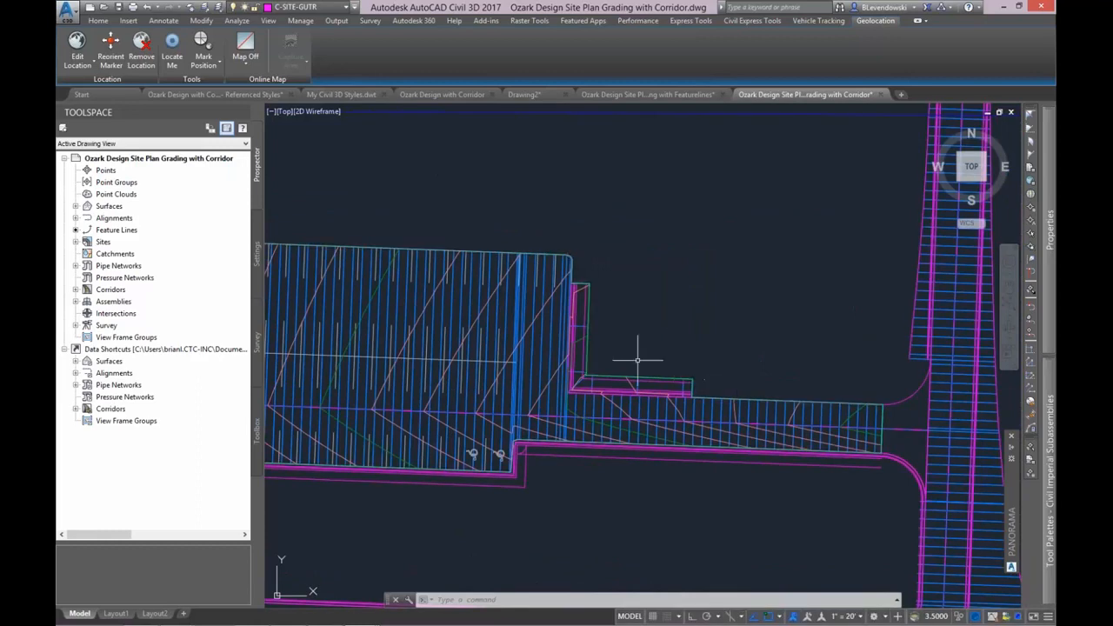
scroll(637, 359, up, 6)
middle_drag(586, 350, 685, 394)
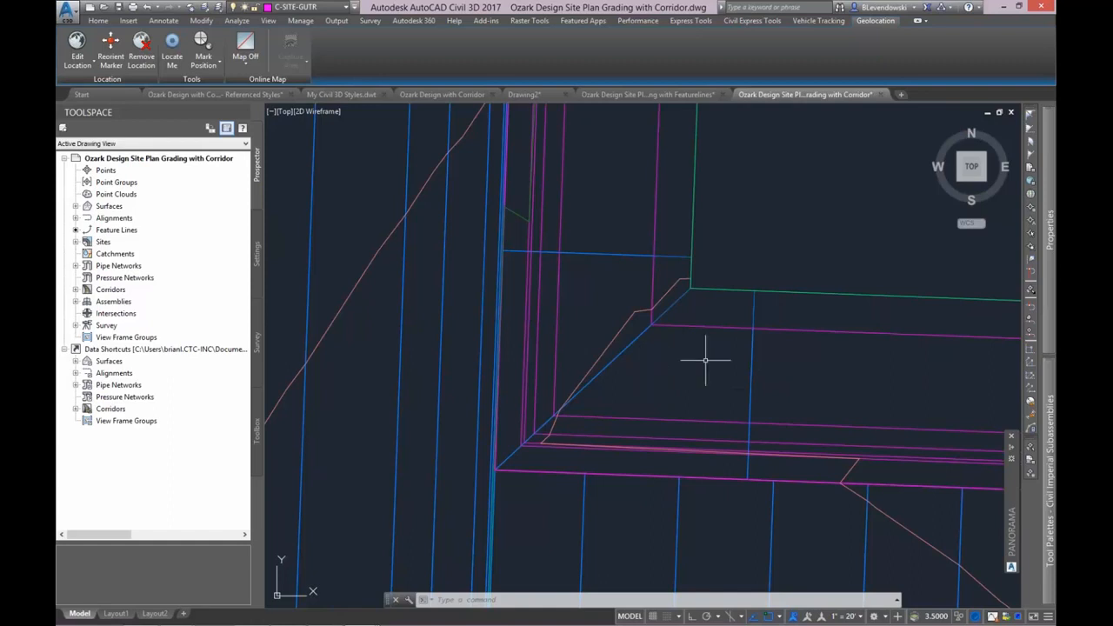
middle_drag(810, 249, 807, 293)
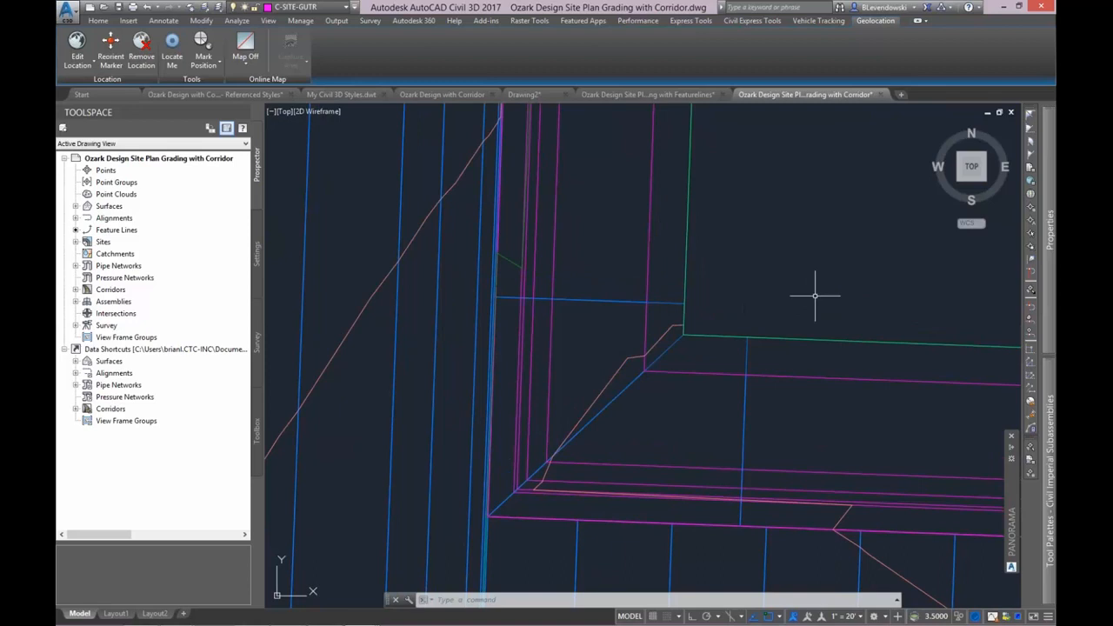
scroll(817, 296, down, 2)
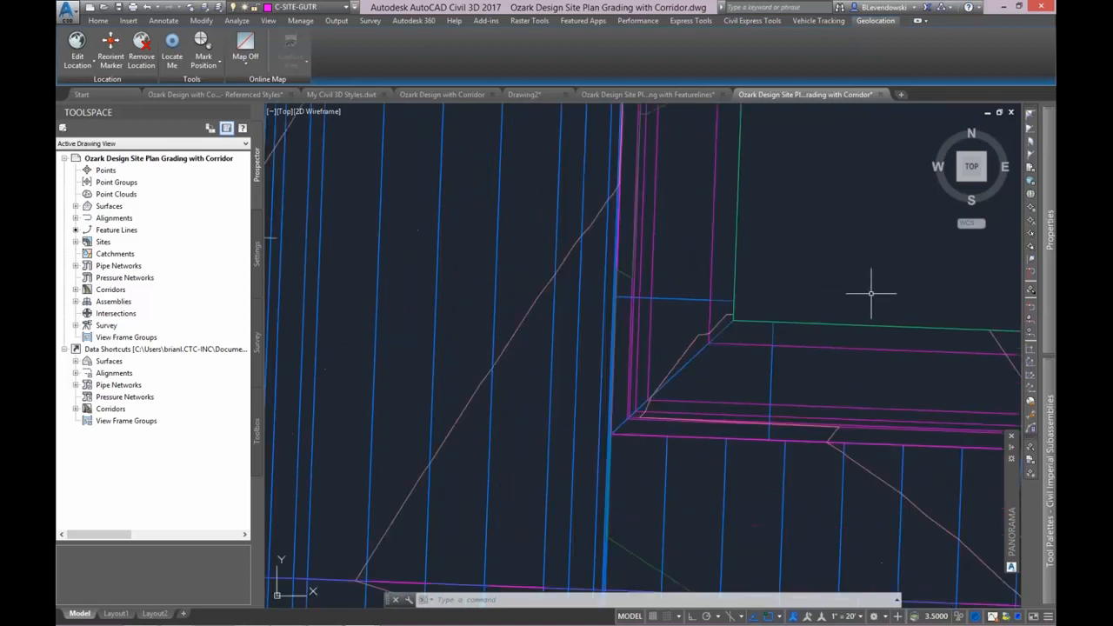
middle_drag(869, 293, 739, 346)
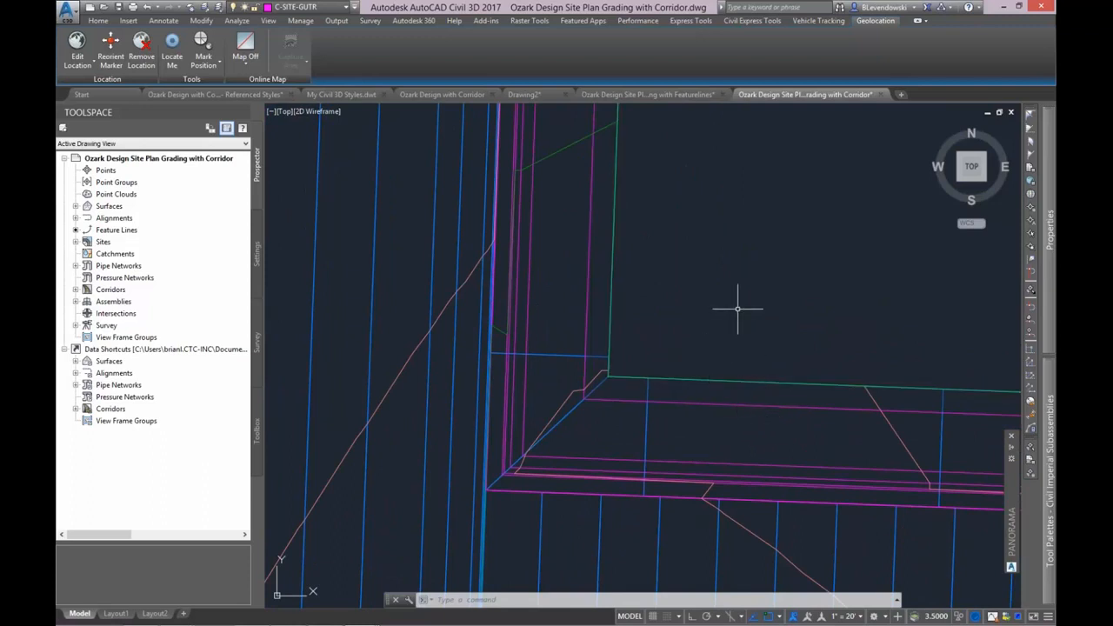
scroll(753, 318, down, 1)
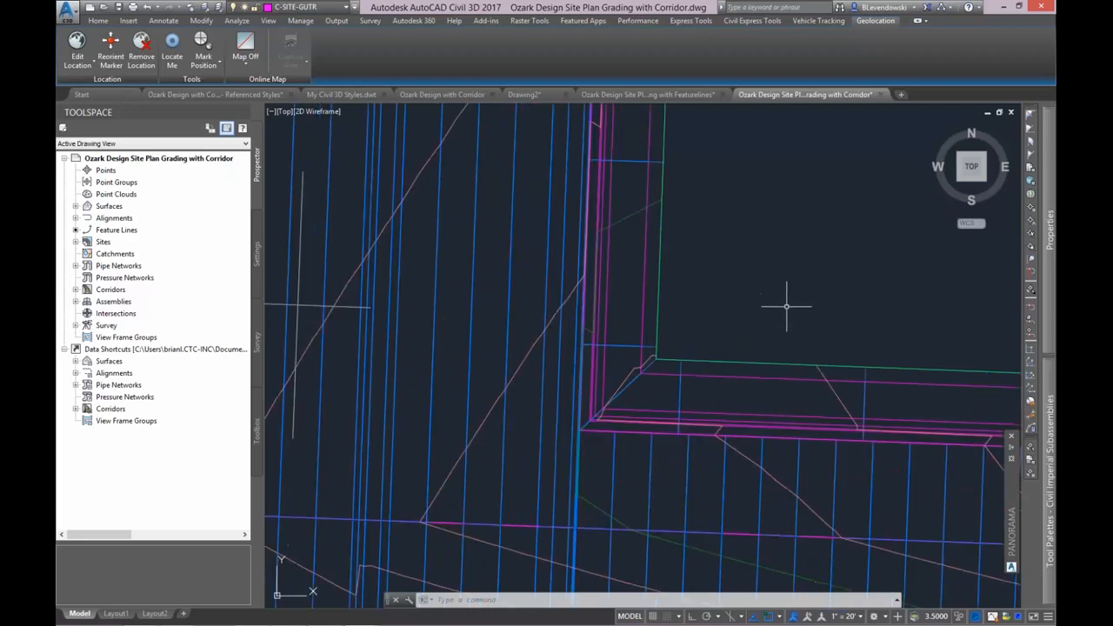
scroll(765, 304, down, 2)
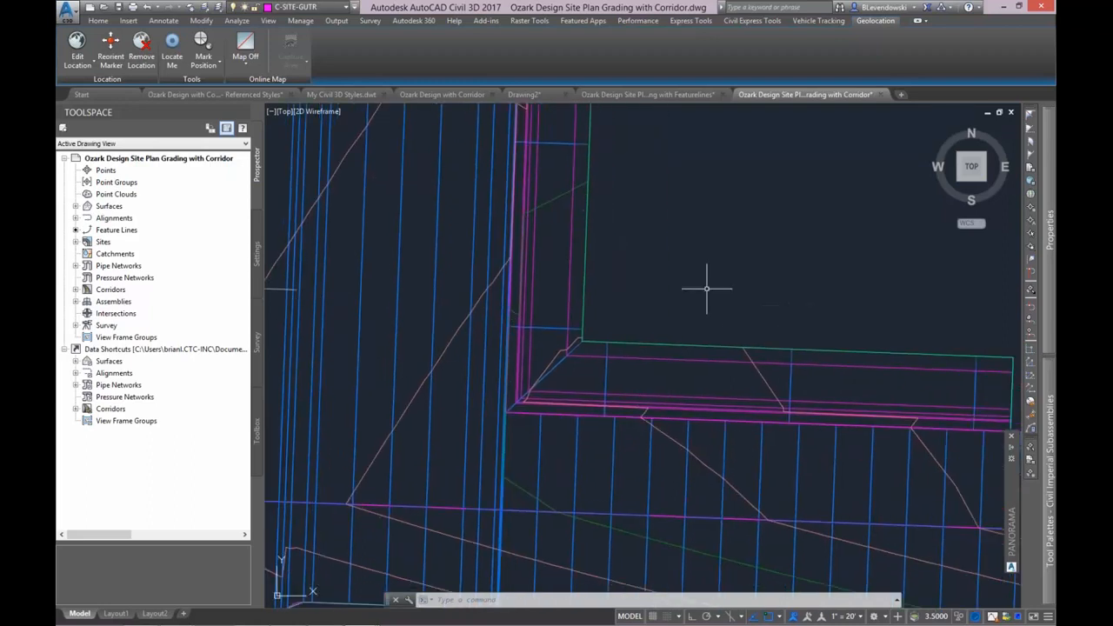
scroll(678, 378, up, 2)
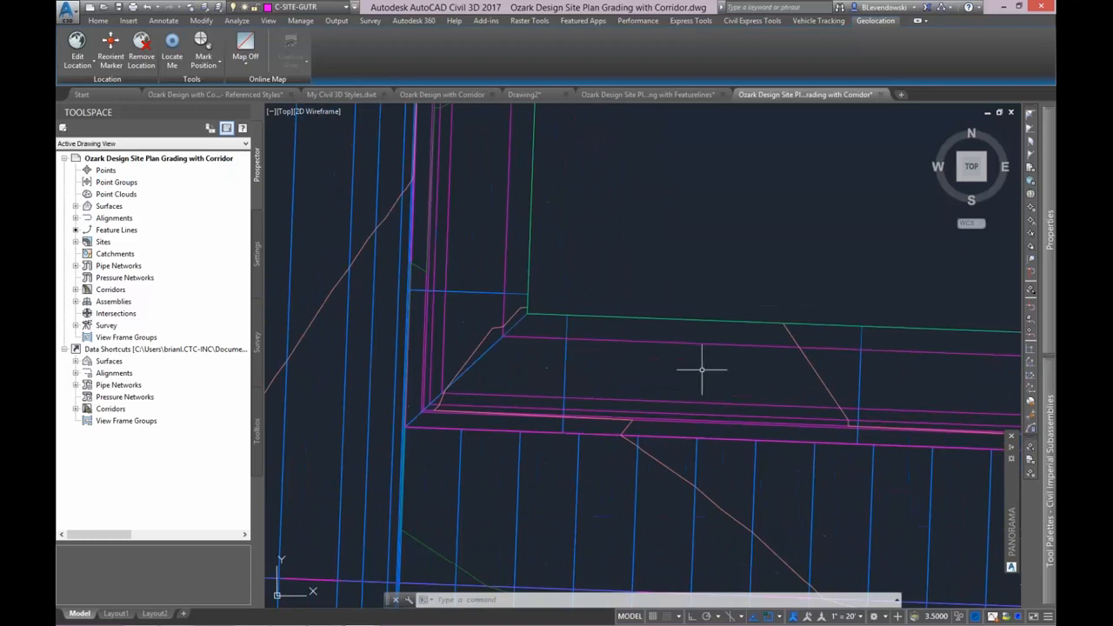
middle_drag(740, 359, 689, 361)
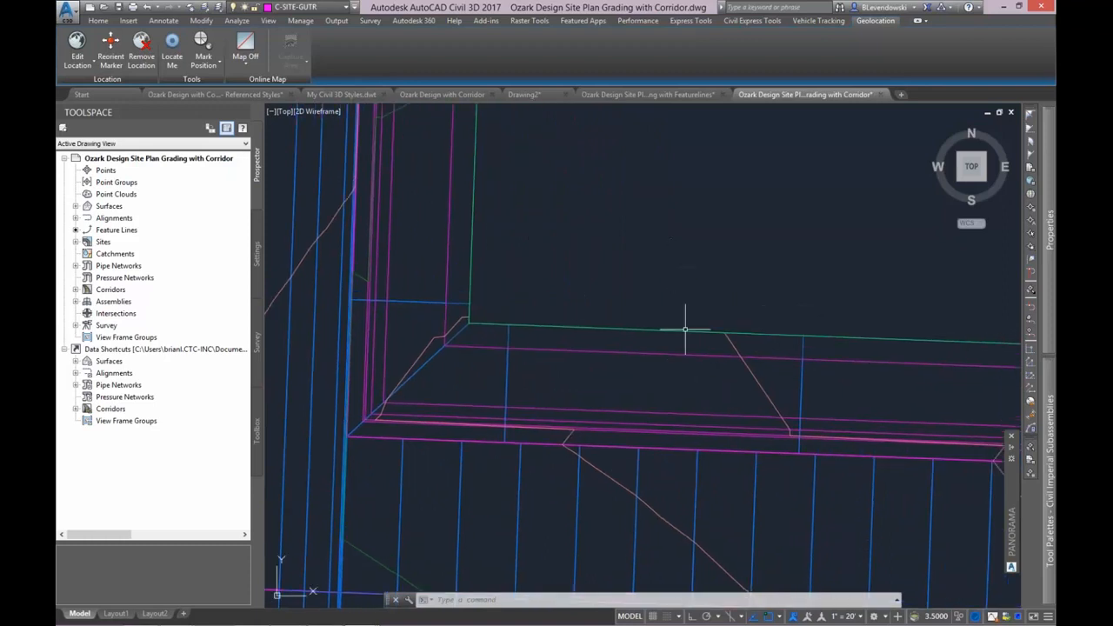
mouse_move(855, 382)
middle_down()
mouse_move(562, 361)
mouse_move(959, 367)
middle_up()
scroll(714, 352, up, 2)
scroll(729, 363, down, 2)
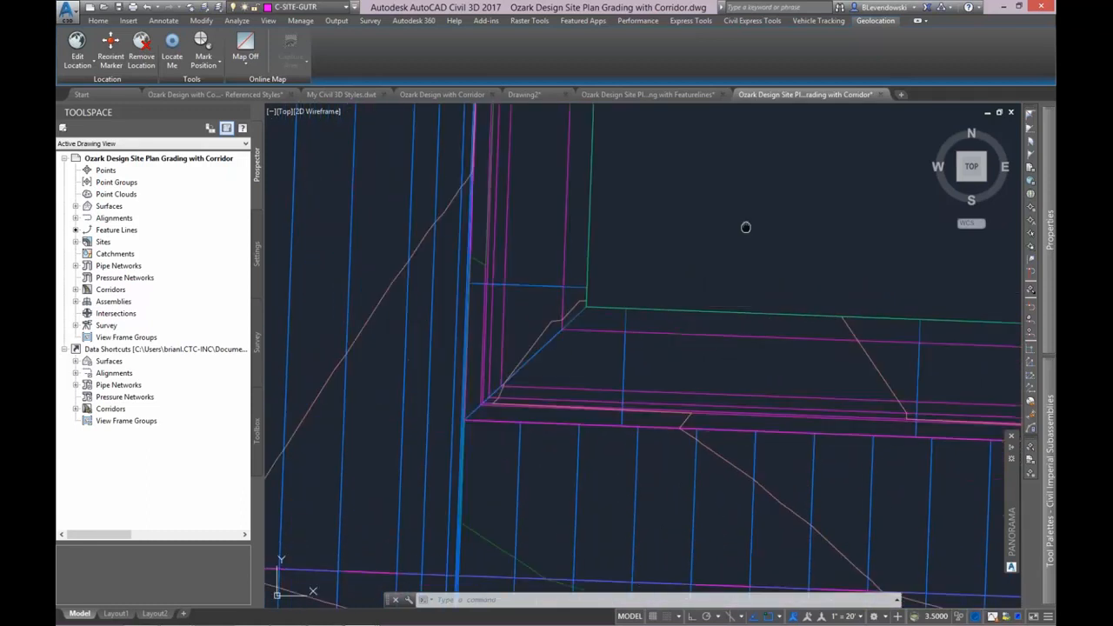
middle_drag(748, 226, 711, 289)
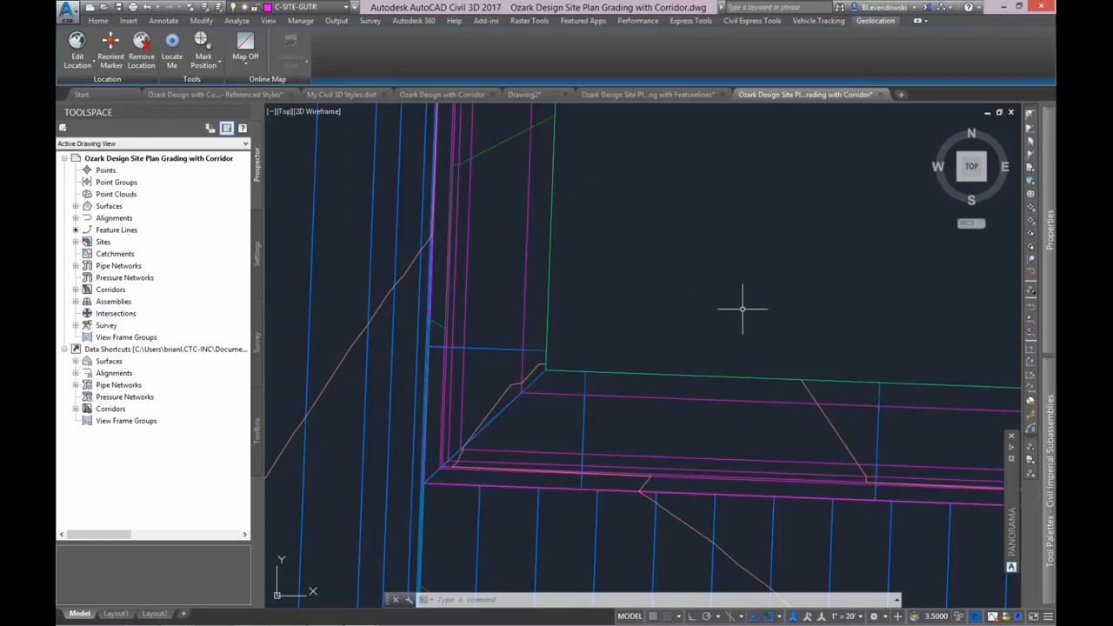
scroll(737, 354, down, 3)
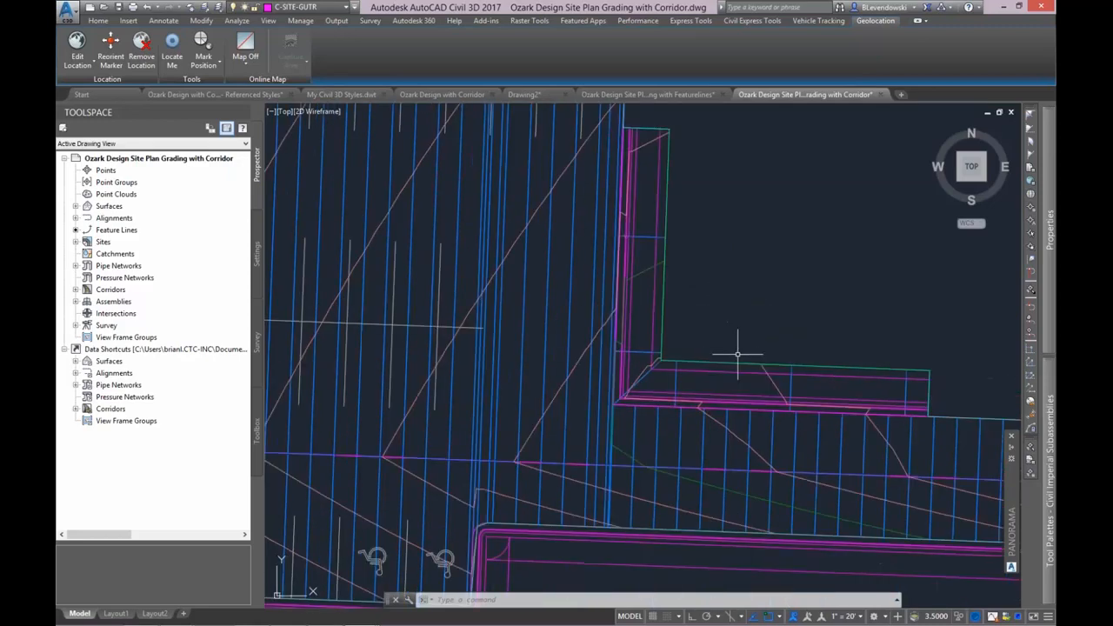
scroll(737, 354, down, 2)
middle_drag(570, 314, 609, 259)
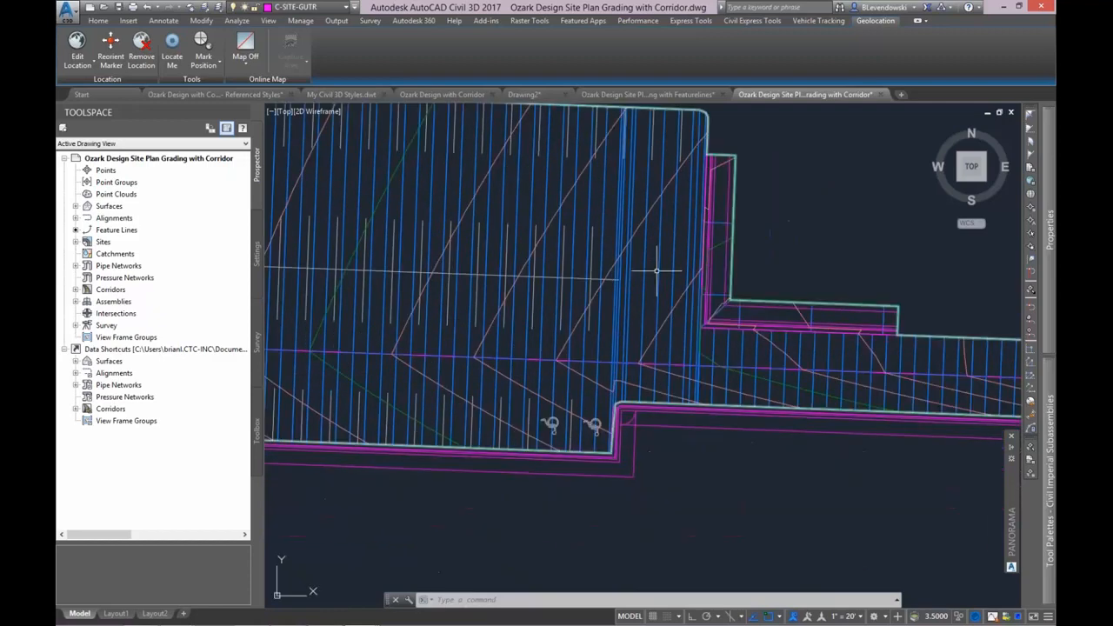
Examine the cg4 curb-and-sidewalk region where it turns at the inside corner and ends along the drive, including feature line cg4.
scroll(840, 325, up, 3)
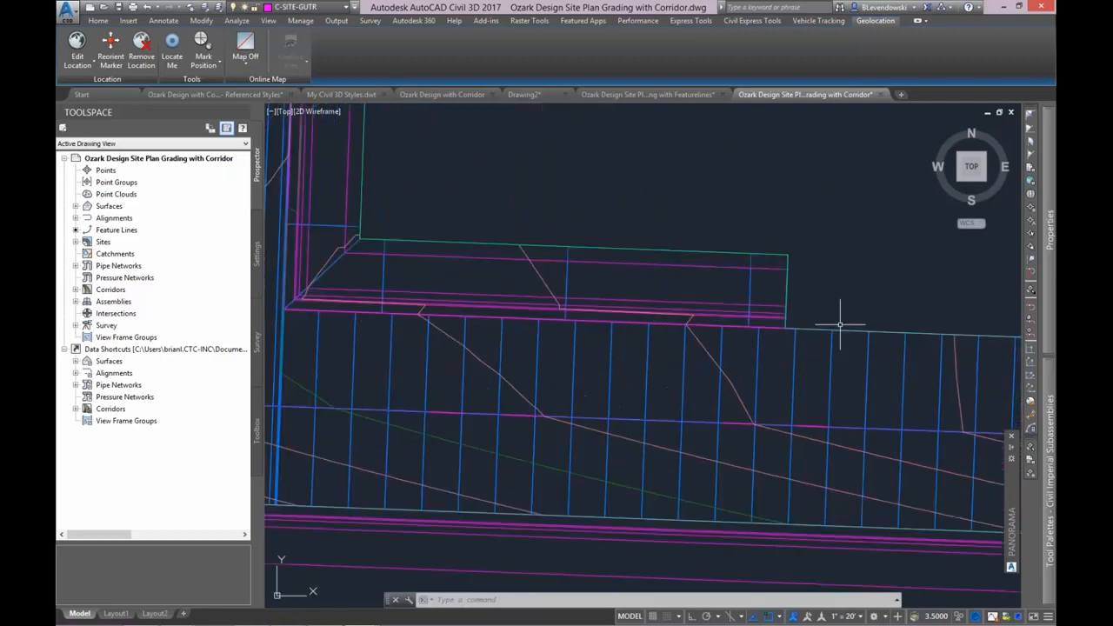
middle_drag(846, 295, 867, 366)
scroll(838, 399, down, 2)
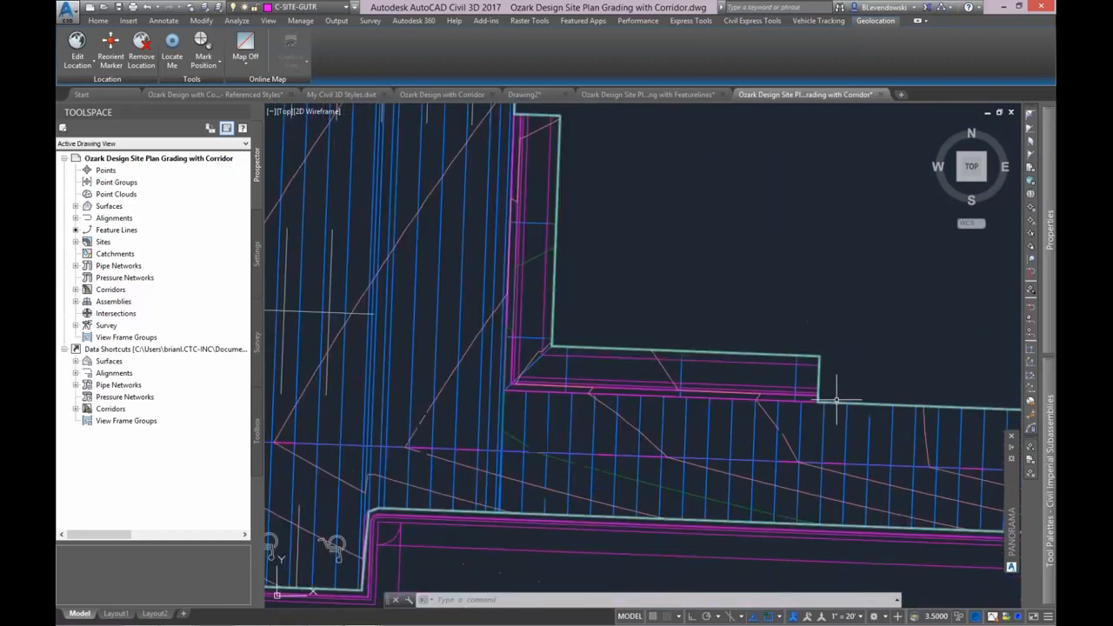
middle_drag(678, 253, 675, 294)
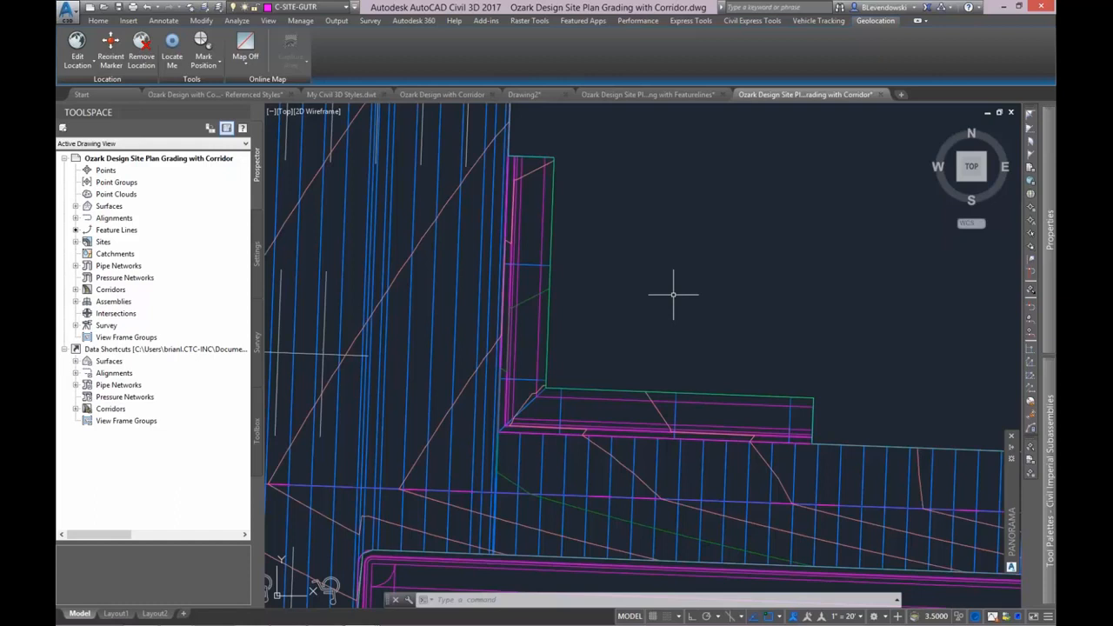
scroll(651, 359, up, 3)
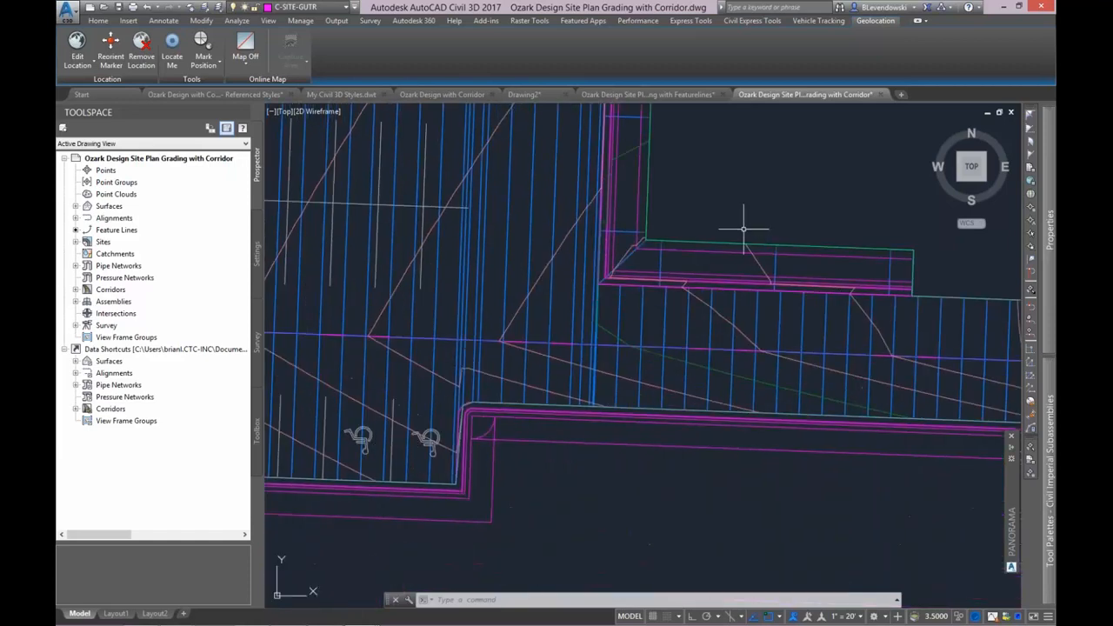
scroll(626, 291, up, 4)
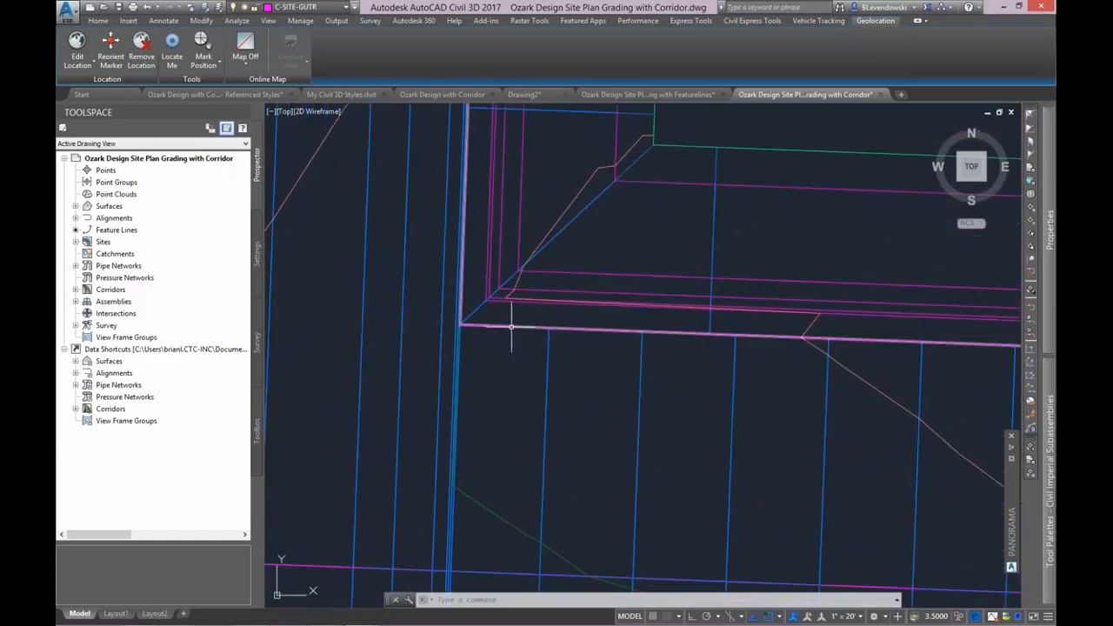
click(505, 328)
scroll(488, 435, down, 2)
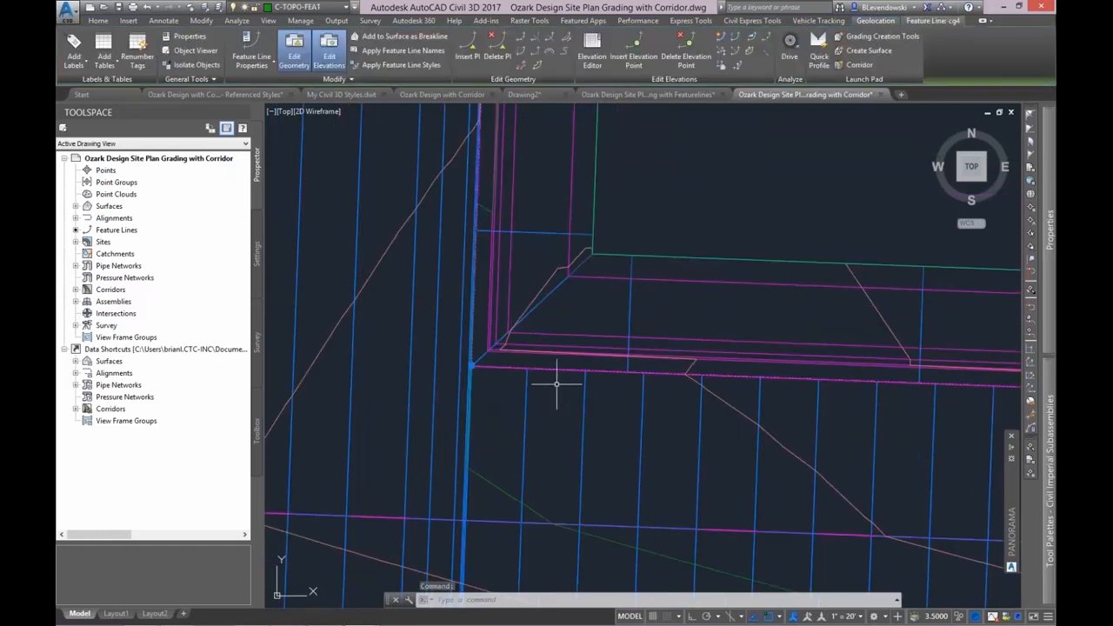
scroll(608, 365, down, 1)
scroll(695, 352, down, 1)
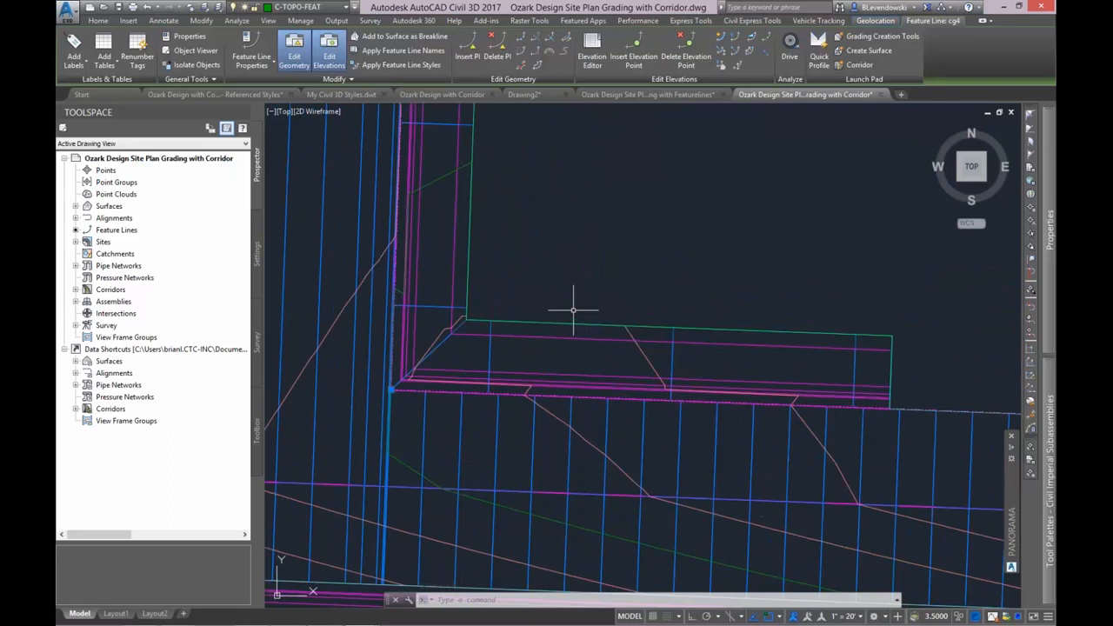
middle_drag(738, 355, 663, 356)
key(Escape)
scroll(705, 305, down, 2)
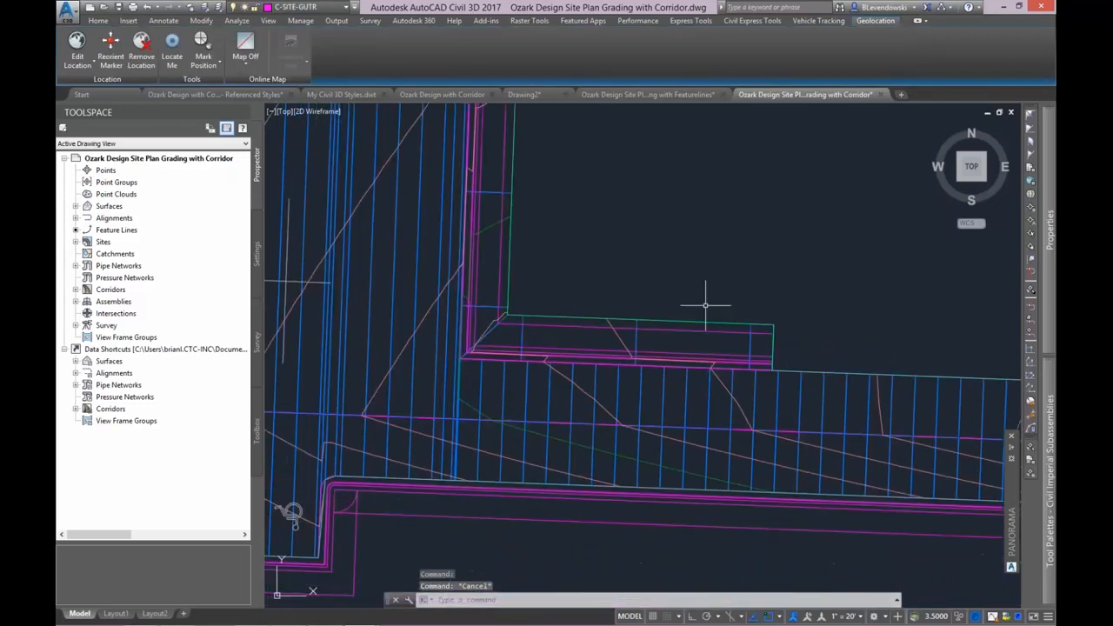
scroll(705, 305, down, 2)
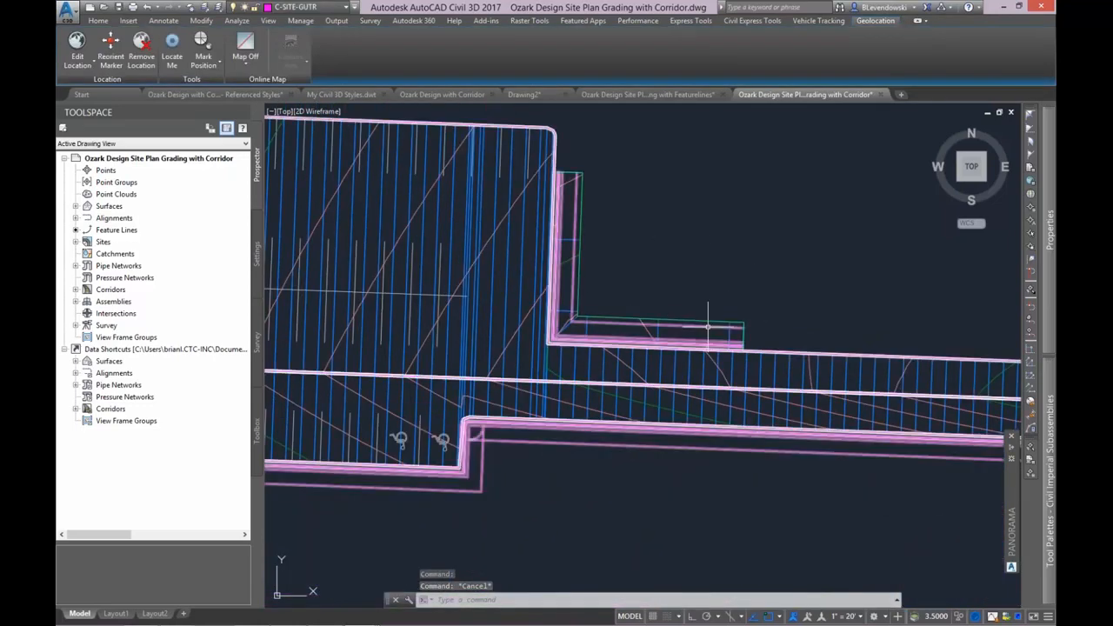
scroll(701, 336, up, 2)
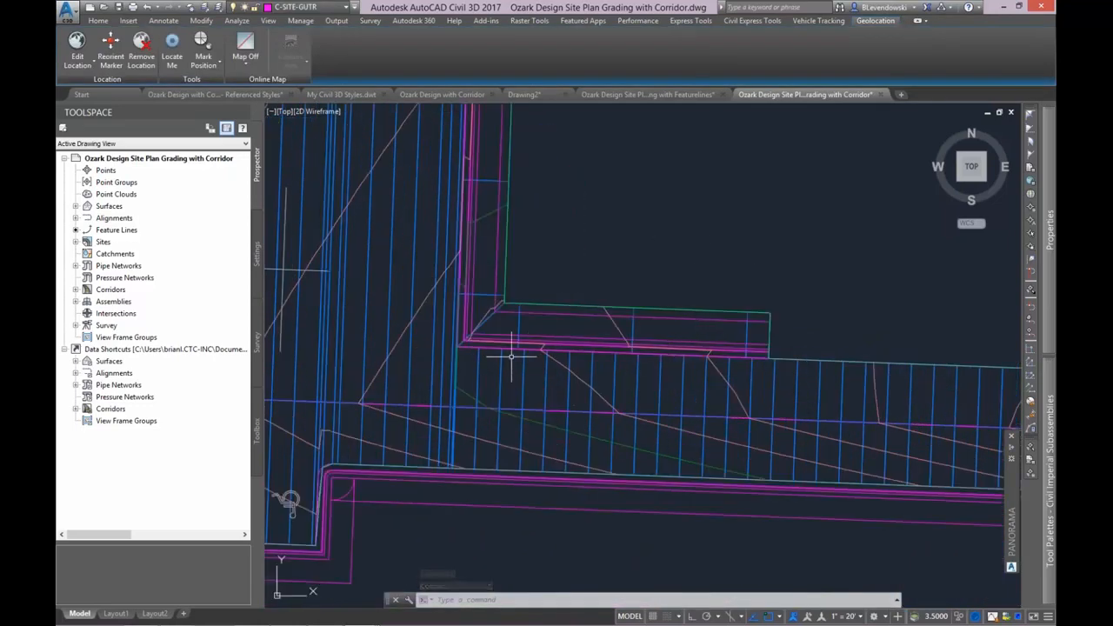
Look at the curb-and-sidewalk assembly in the drawing and compare it with the corridor lines at the inside curb corner.
scroll(511, 355, down, 3)
scroll(565, 255, up, 6)
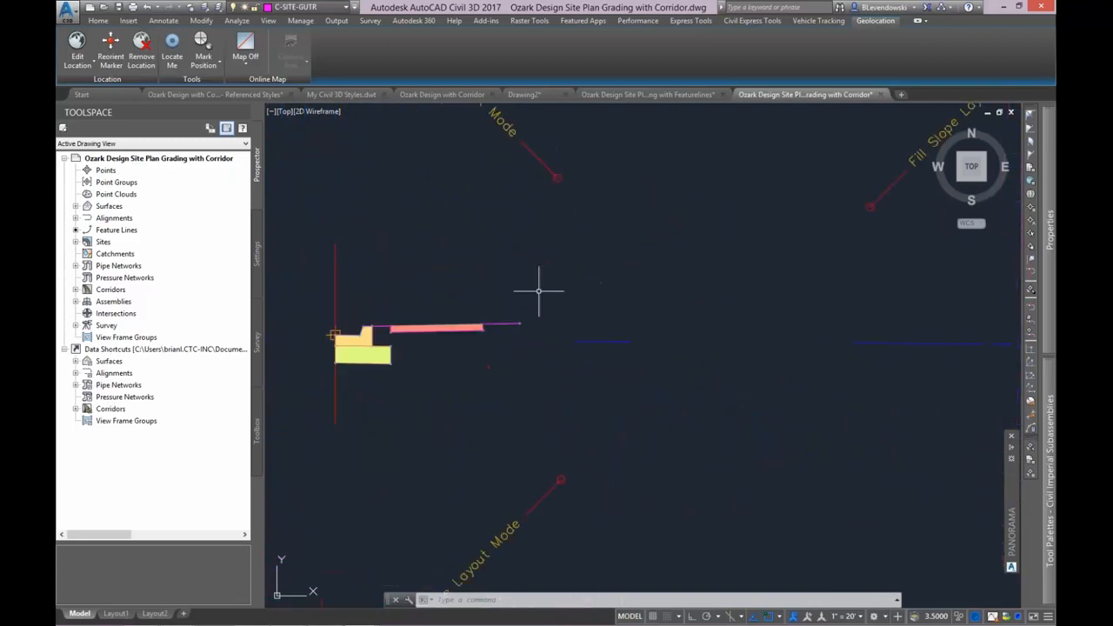
scroll(538, 291, down, 4)
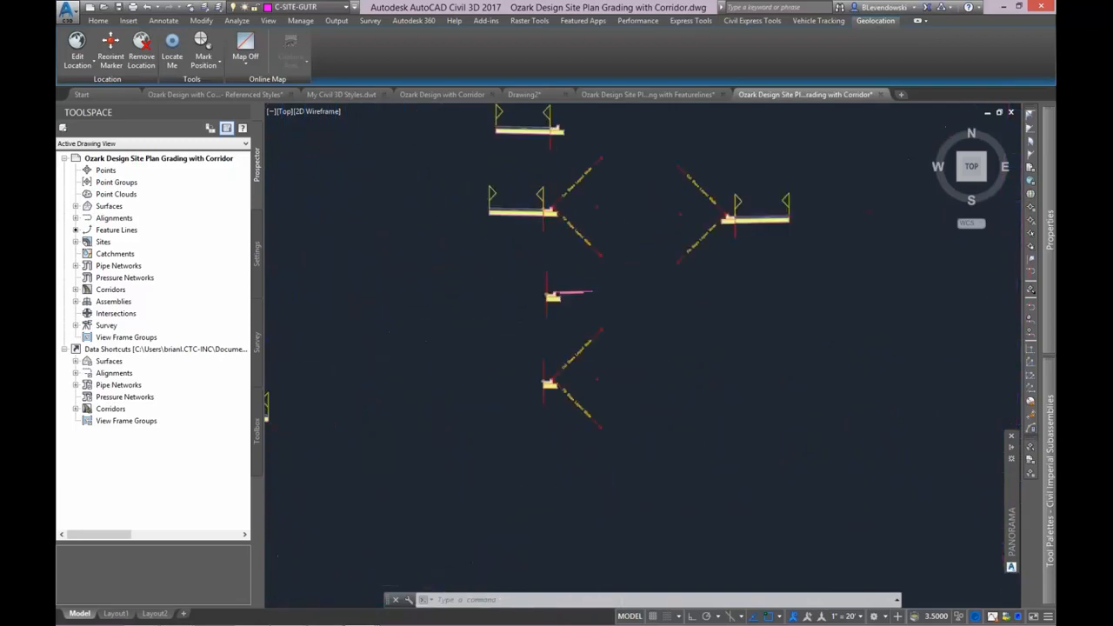
scroll(652, 261, down, 5)
scroll(485, 402, up, 8)
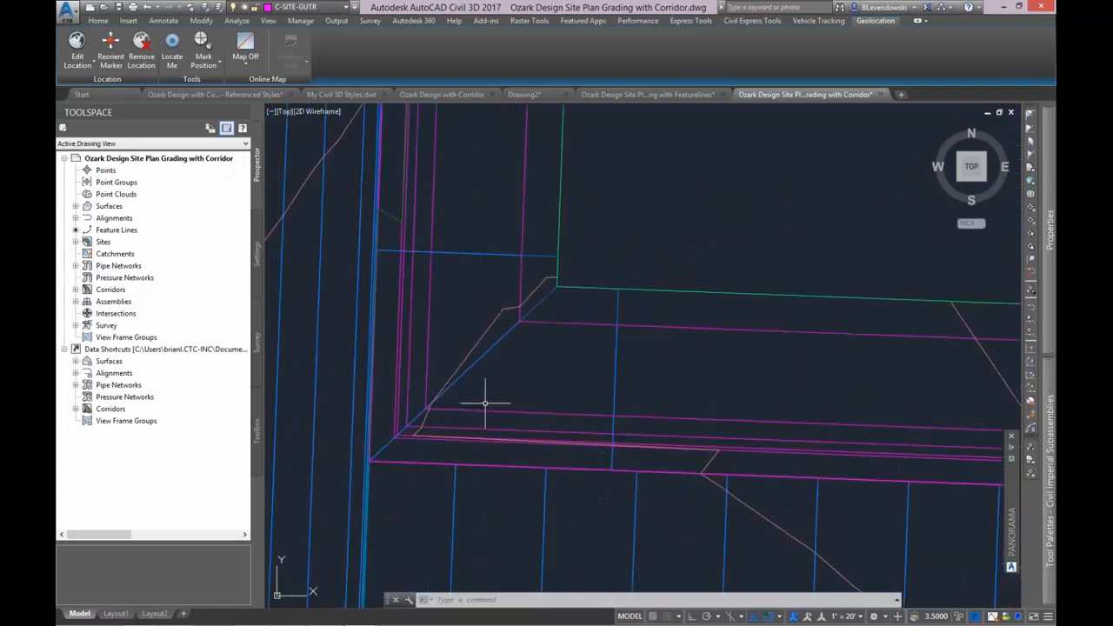
scroll(534, 385, down, 3)
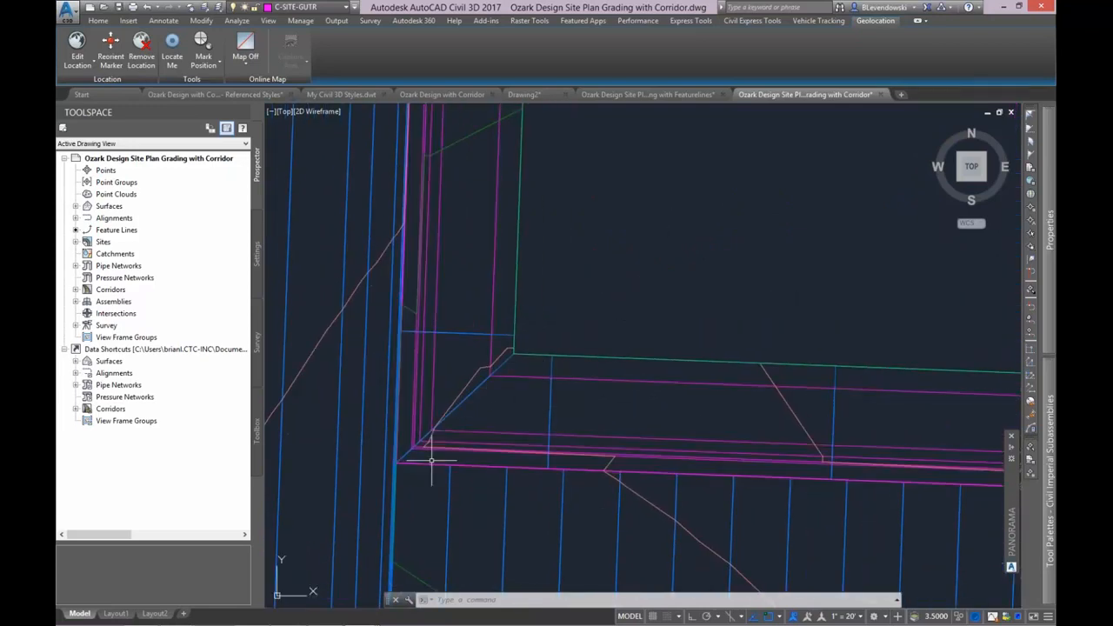
scroll(431, 460, up, 1)
scroll(548, 382, up, 1)
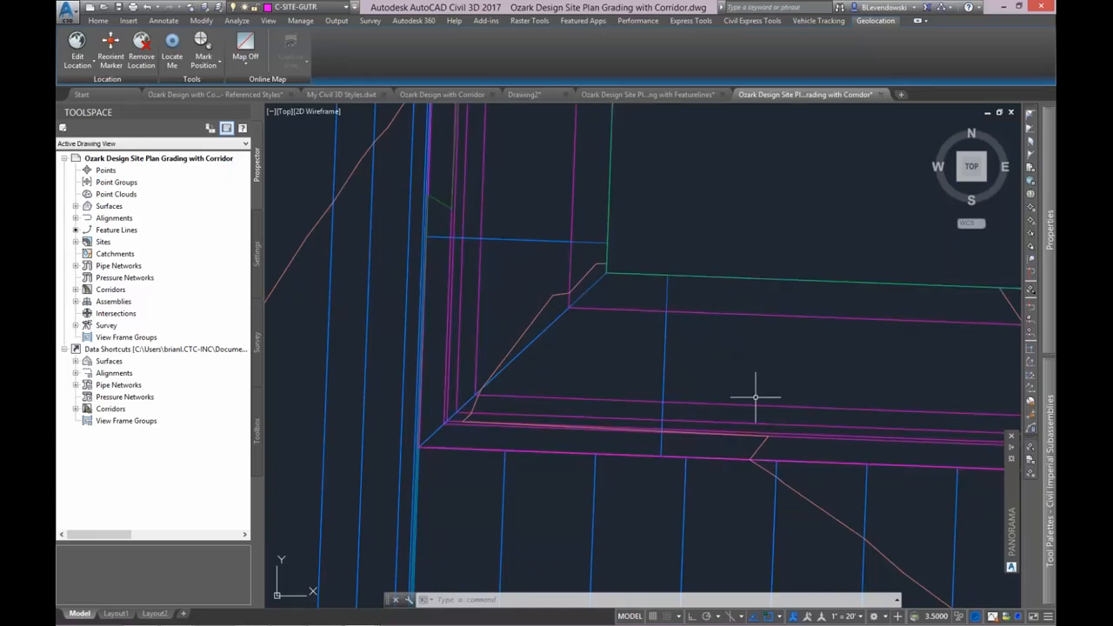
Open the SITEPLAN ROAD surface in the Object Viewer and inspect the inside curb corner in 3D from the parking lot side.
click(791, 490)
right_click(791, 490)
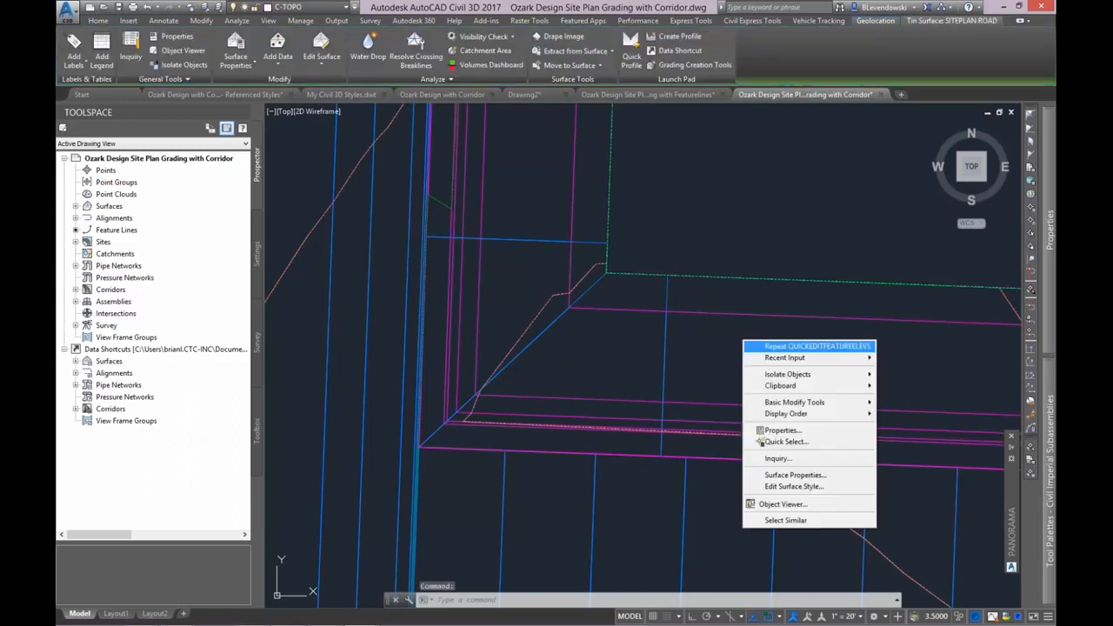
click(787, 504)
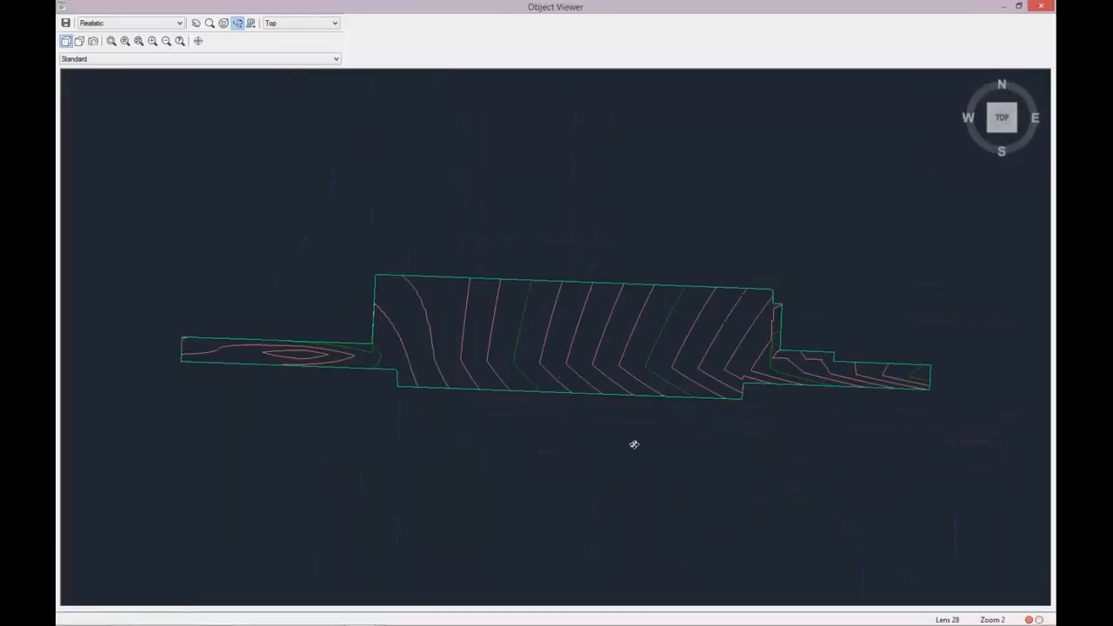
drag(633, 443, 722, 176)
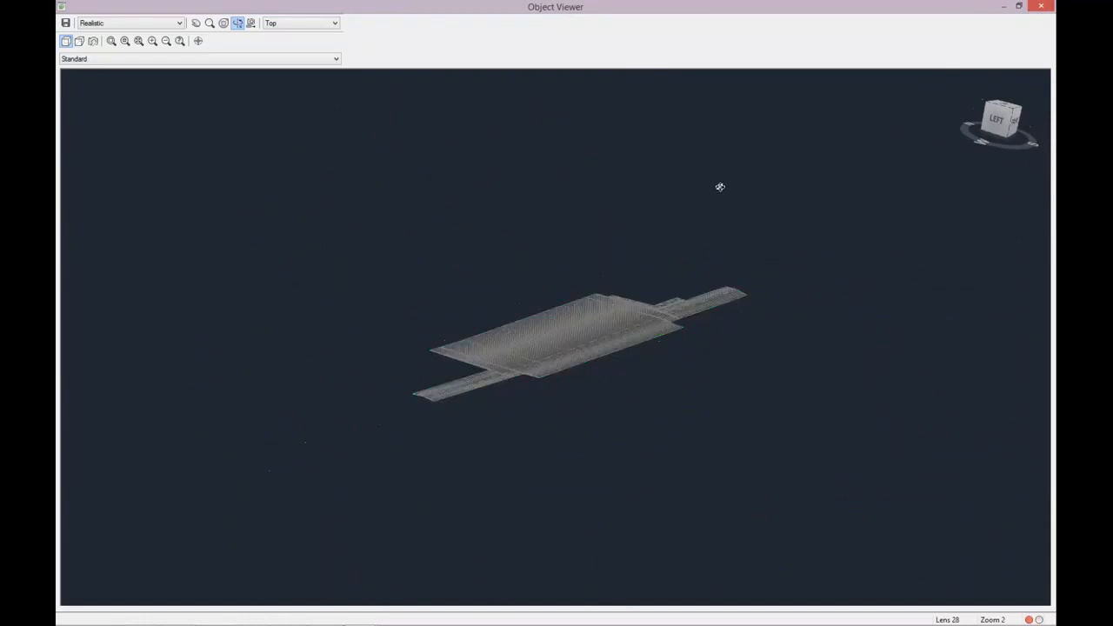
scroll(663, 333, up, 6)
scroll(670, 318, up, 8)
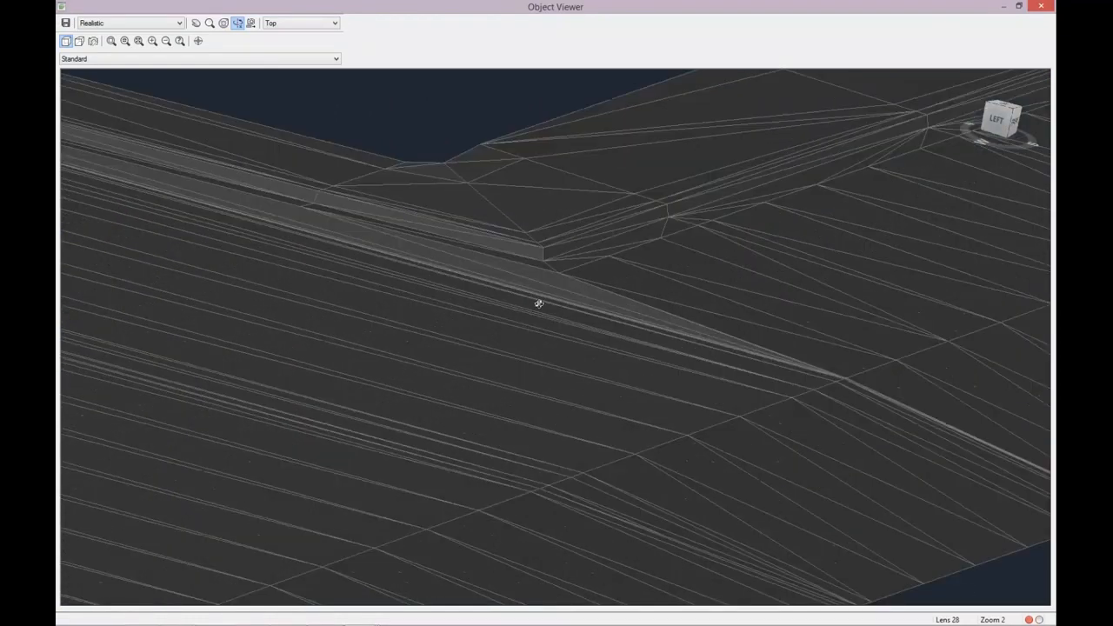
middle_drag(539, 303, 638, 410)
scroll(640, 408, up, 3)
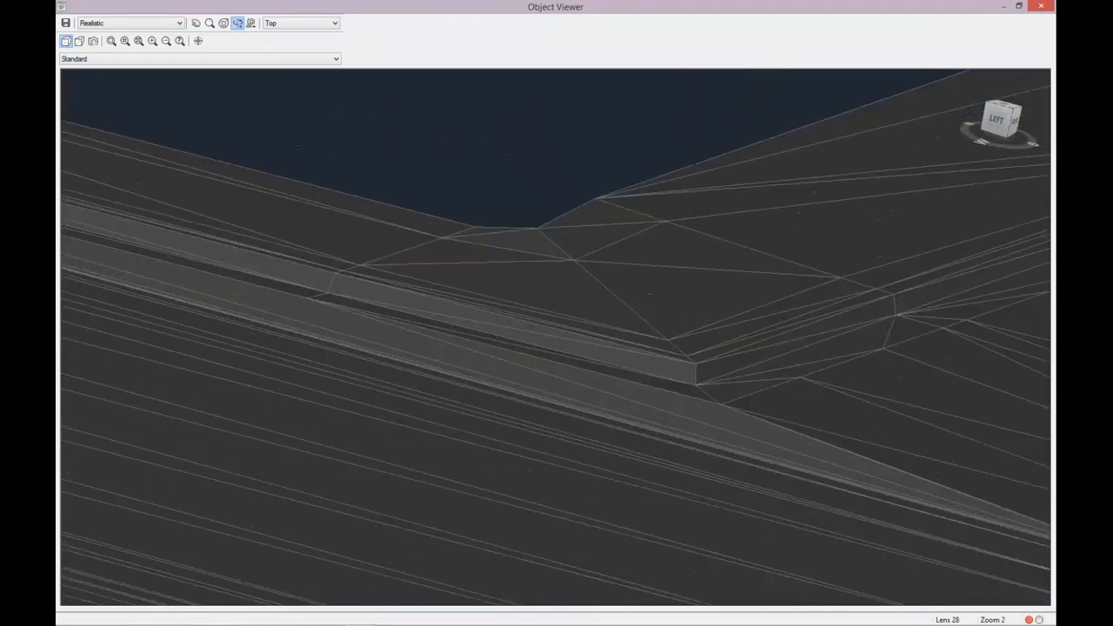
scroll(683, 388, down, 6)
scroll(578, 539, down, 10)
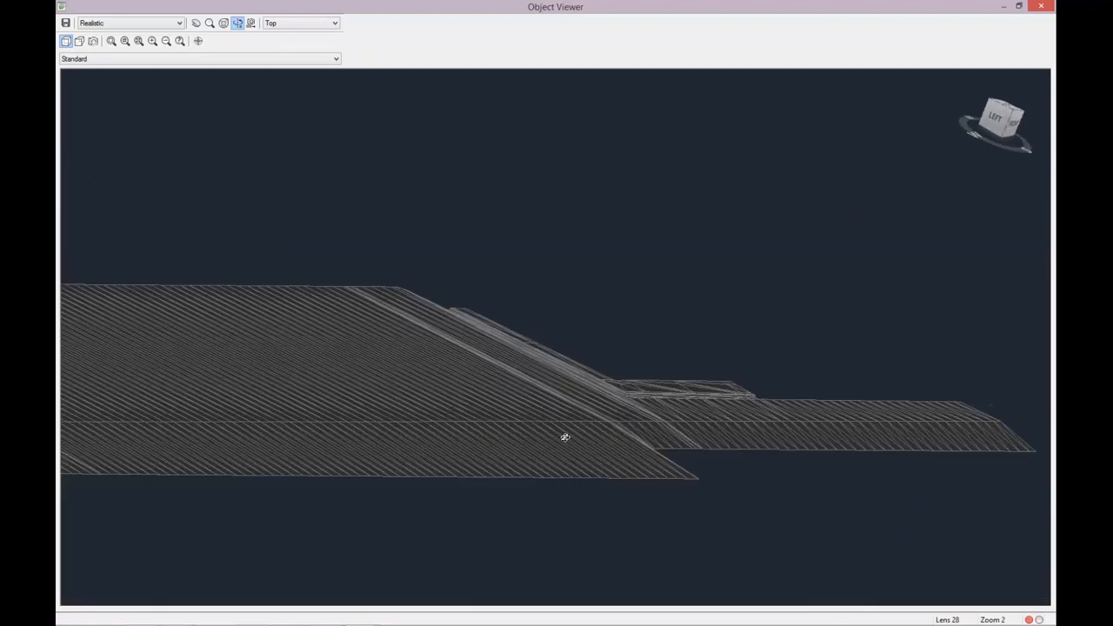
Inspect the surface's curb corner in 3D from the drive side, close up on the curb face, and leave the Object Viewer.
drag(452, 432, 799, 385)
middle_drag(800, 385, 591, 323)
scroll(524, 360, up, 6)
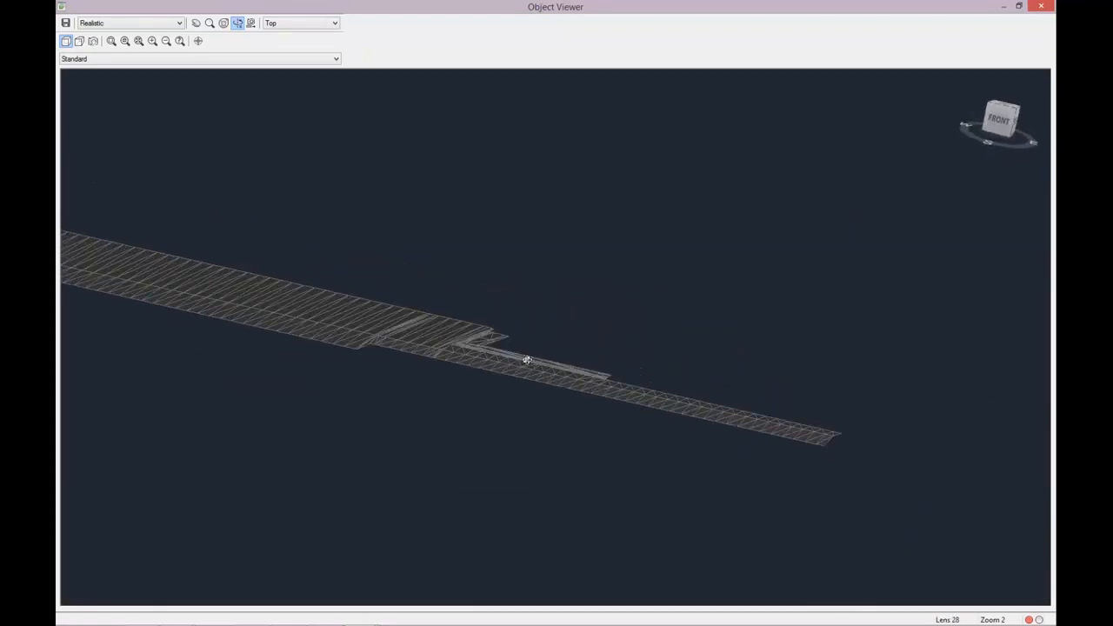
scroll(429, 350, up, 5)
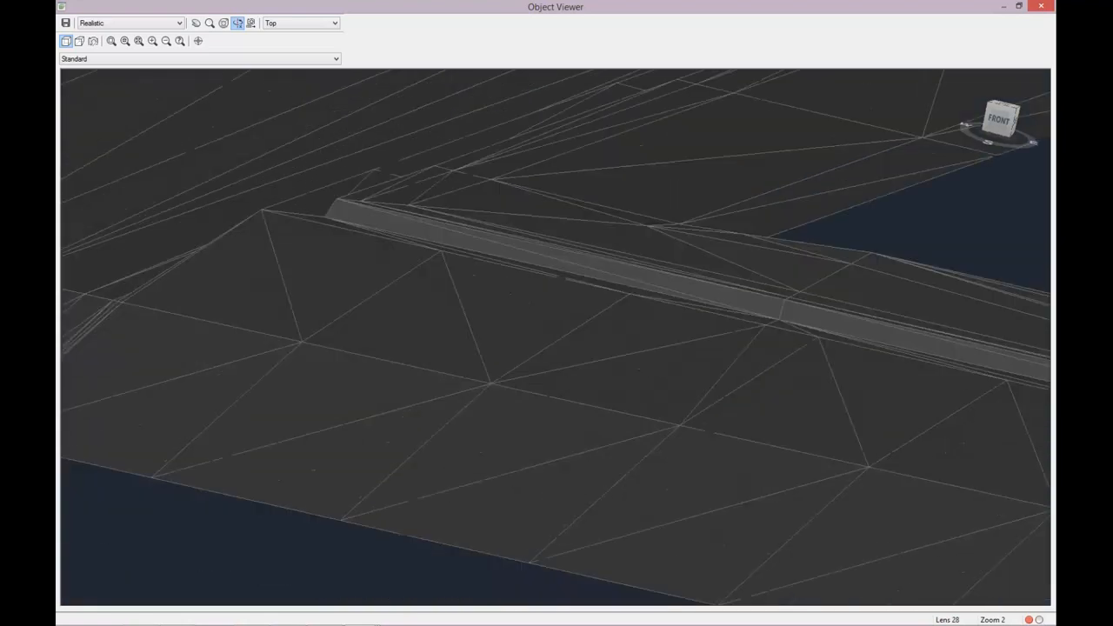
scroll(490, 363, up, 5)
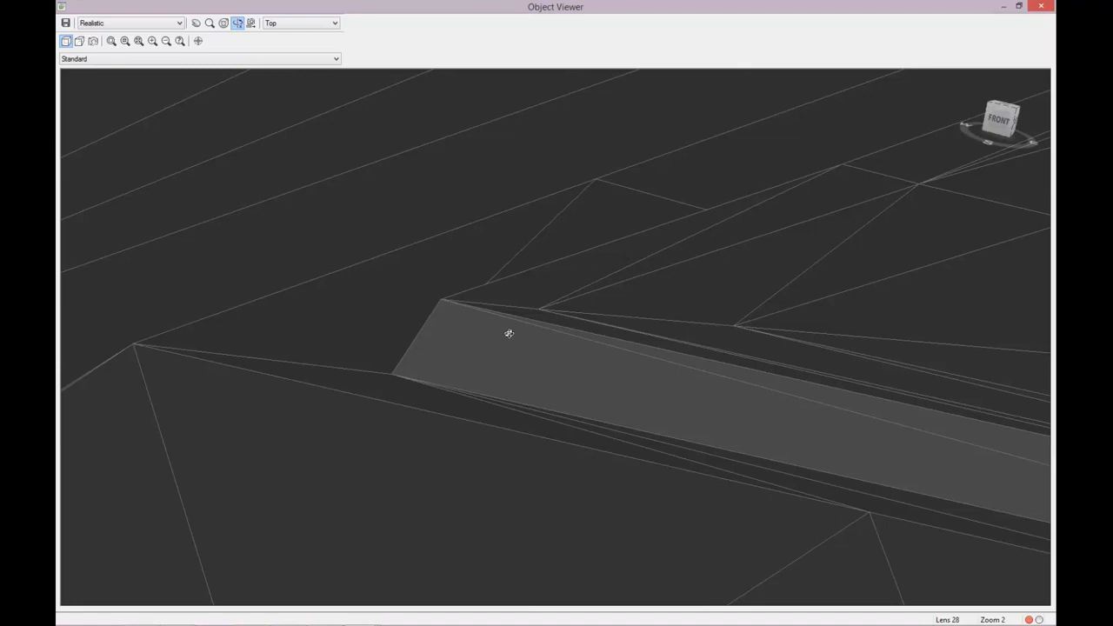
scroll(509, 330, down, 3)
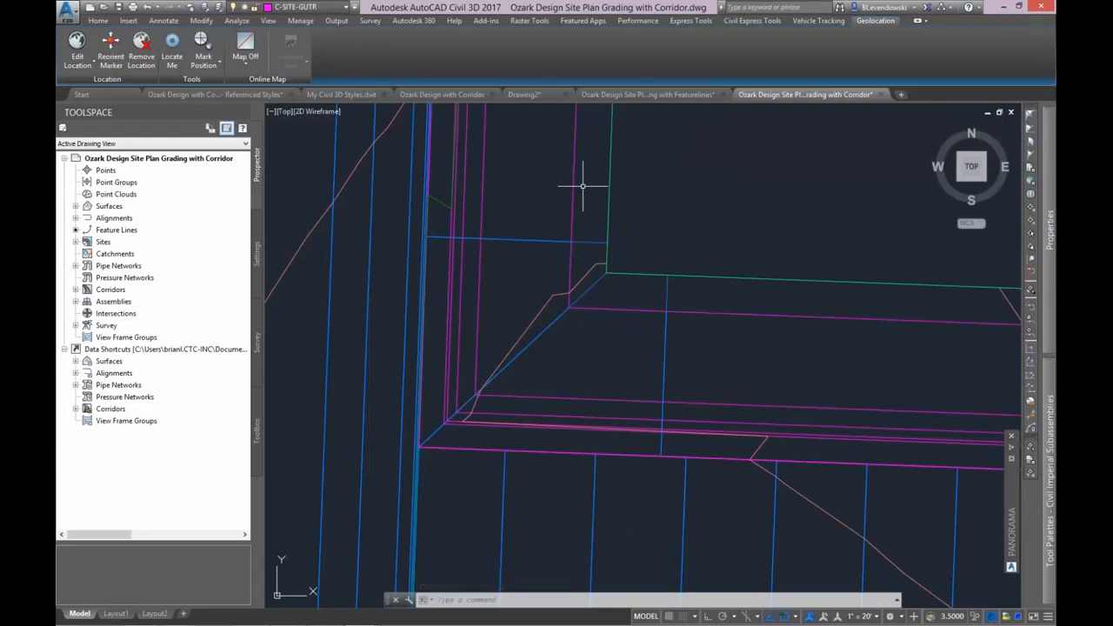
Examine the mitred corner cleanup of the curb and sidewalk lines in plan, along with the surrounding site.
middle_drag(621, 360, 752, 277)
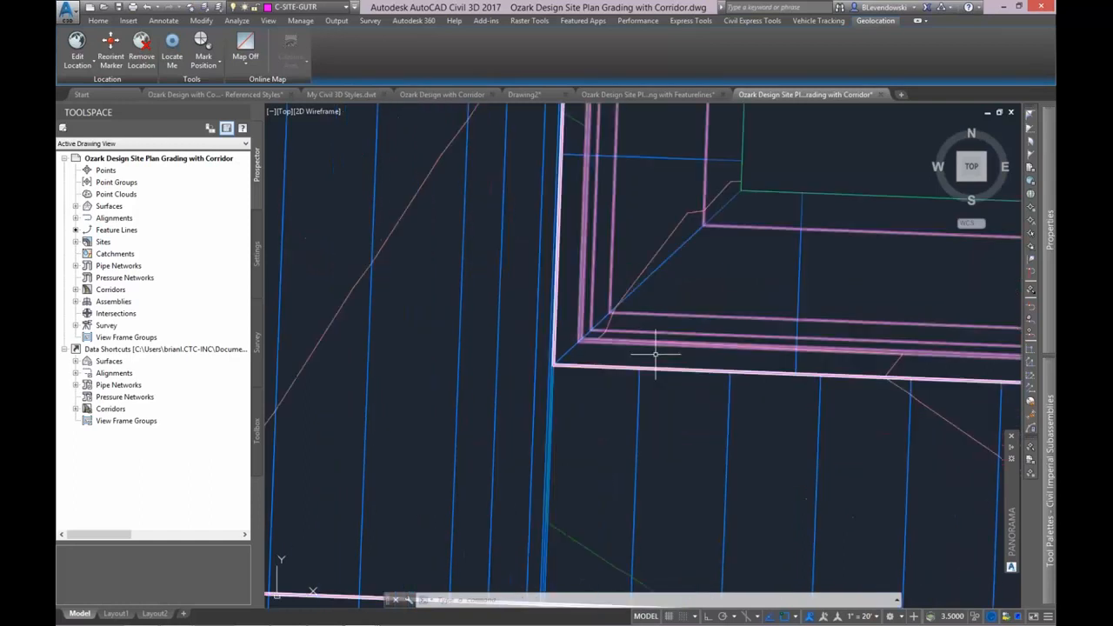
scroll(808, 218, up, 2)
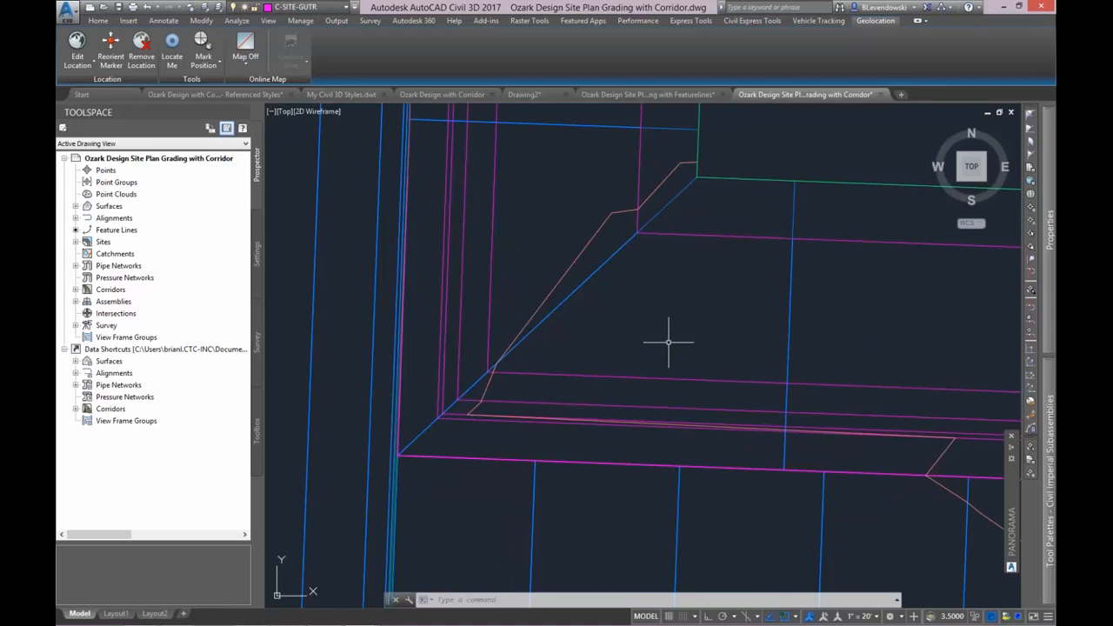
scroll(668, 342, down, 1)
scroll(765, 342, down, 1)
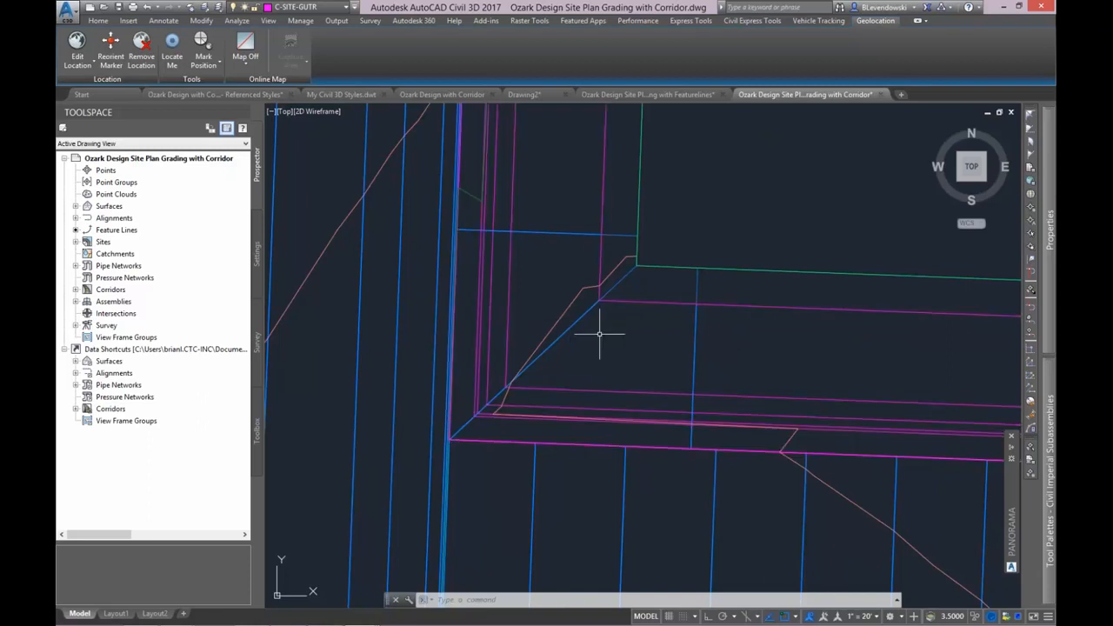
scroll(653, 256, down, 3)
middle_drag(747, 236, 643, 259)
Switch to the PowerPoint slide show and advance to the AutoCAD Civil 3D 2017 Summary slide.
key(alt+Tab)
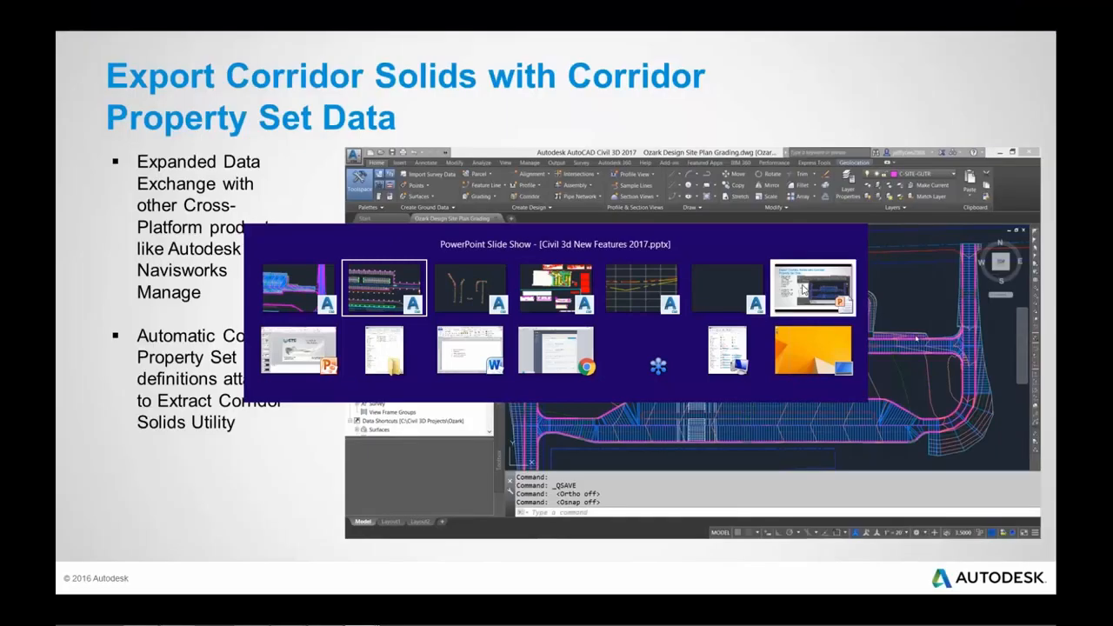
click(804, 290)
key(Right)
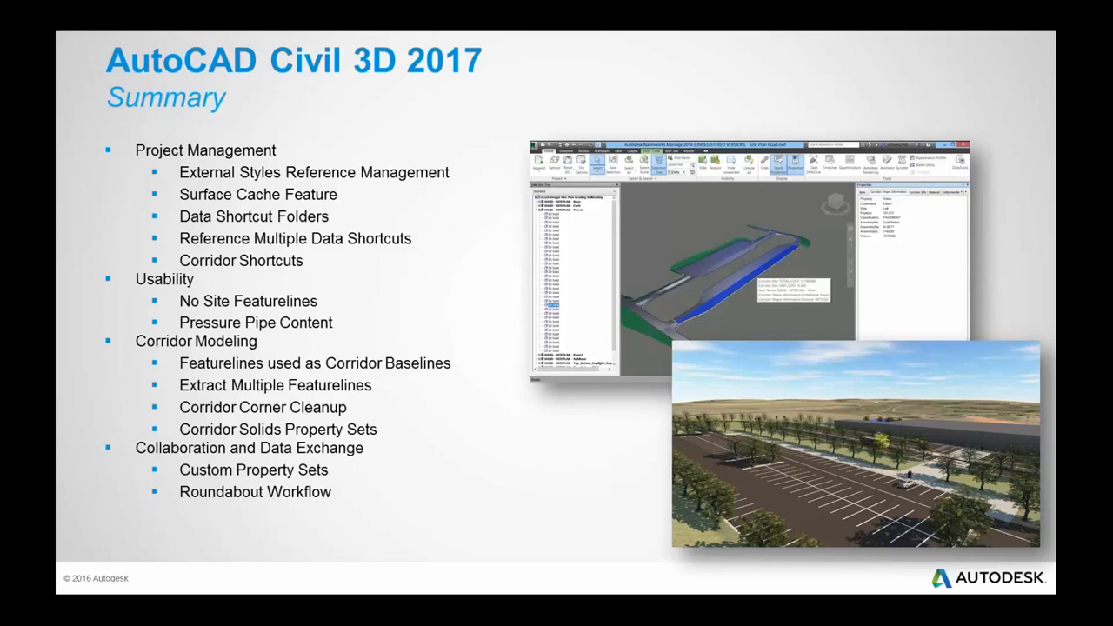
Switch to Civil 3D and select the SITEPLAN corridor in the parking lot area.
key(alt+Tab)
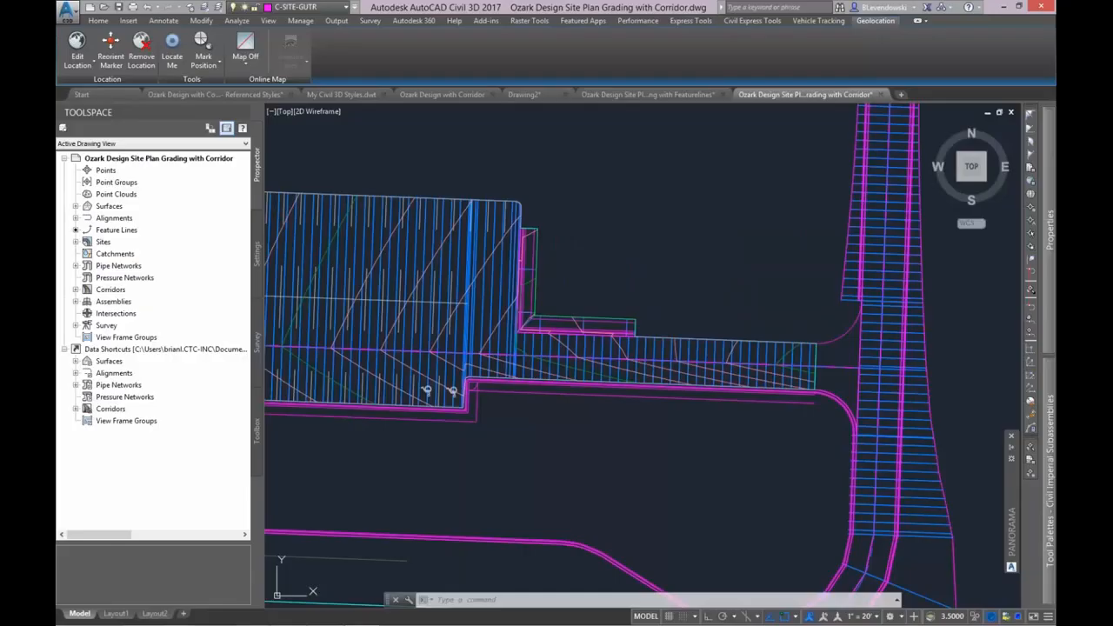
middle_drag(433, 471, 629, 450)
key(Escape)
scroll(583, 438, up, 6)
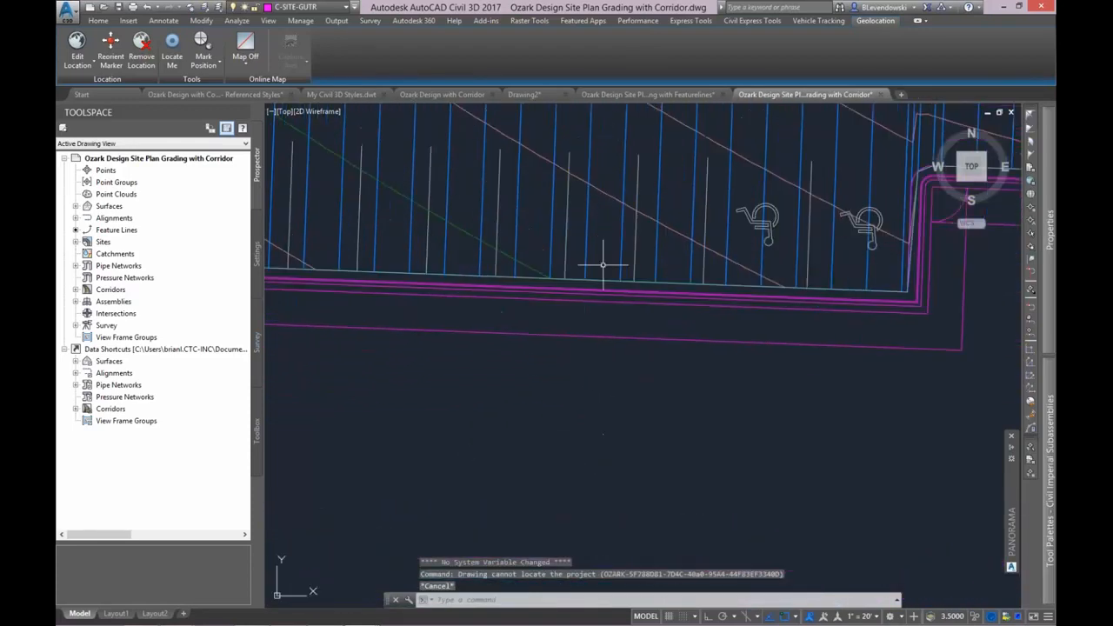
click(576, 224)
scroll(572, 469, down, 5)
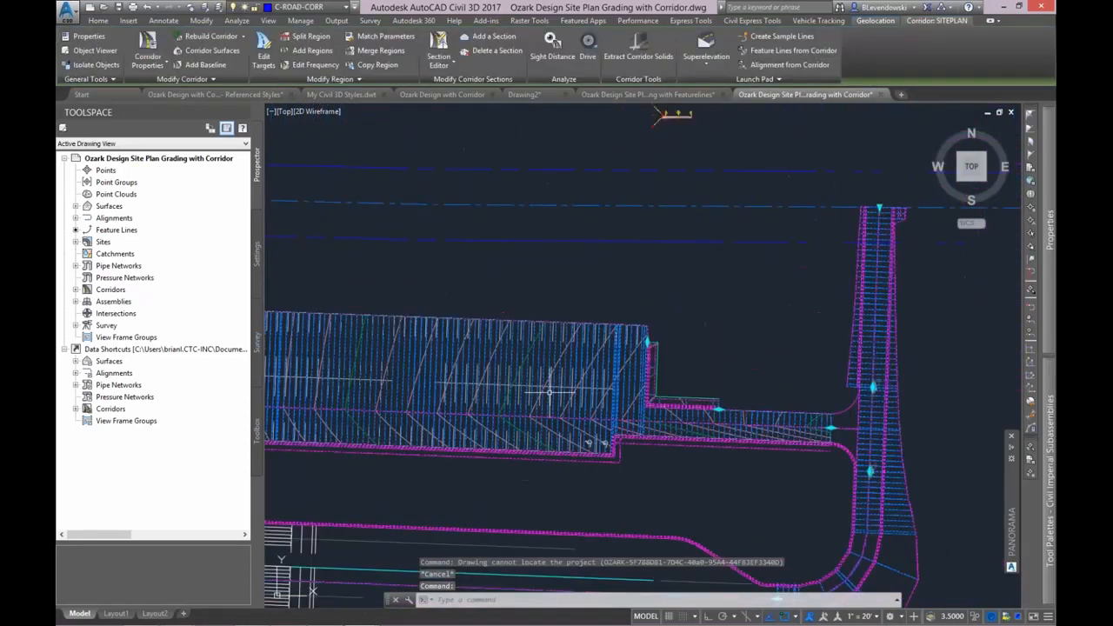
middle_drag(549, 393, 613, 327)
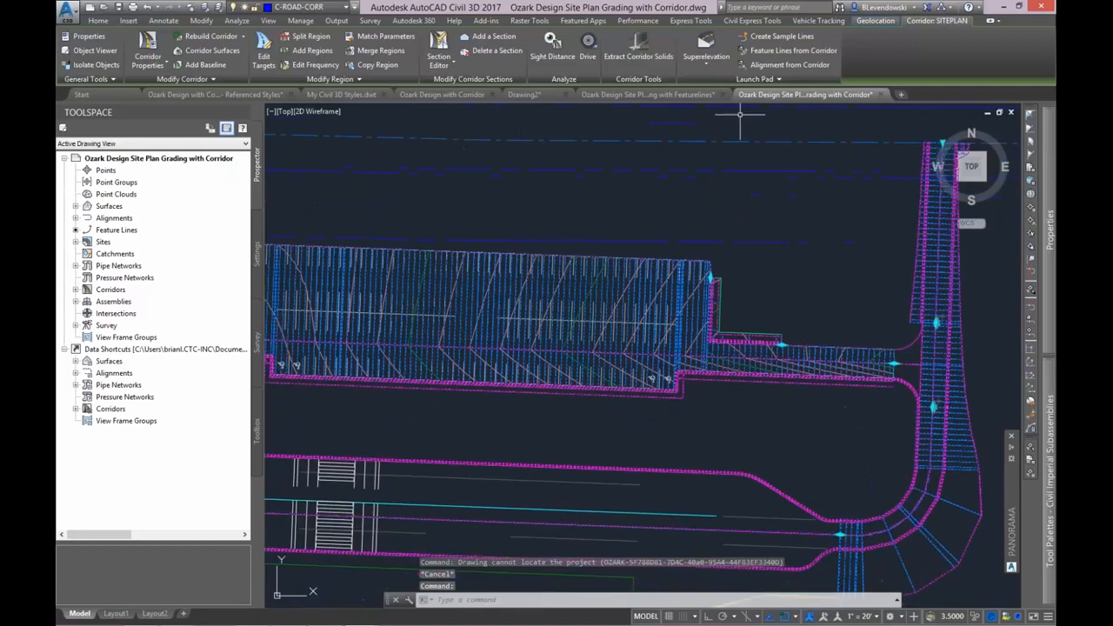
Pick the Back_Curb, Flowline_Gutter, Sidewalk_In and Top_Curb lines along the parking lot's south edge for extraction as feature lines from the corridor.
click(780, 52)
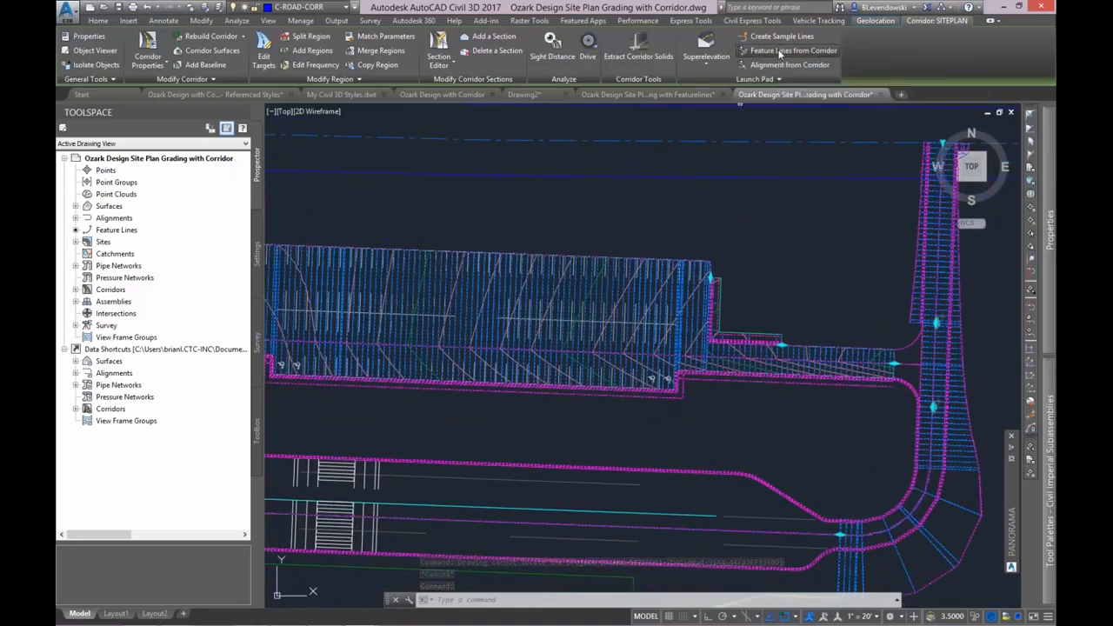
scroll(613, 387, up, 5)
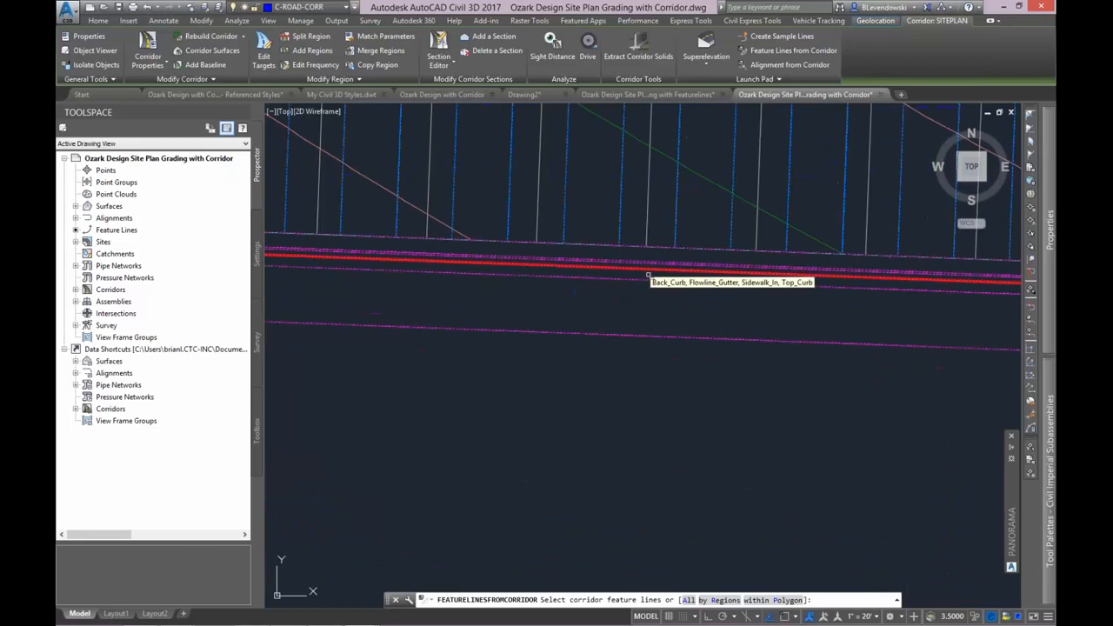
click(638, 281)
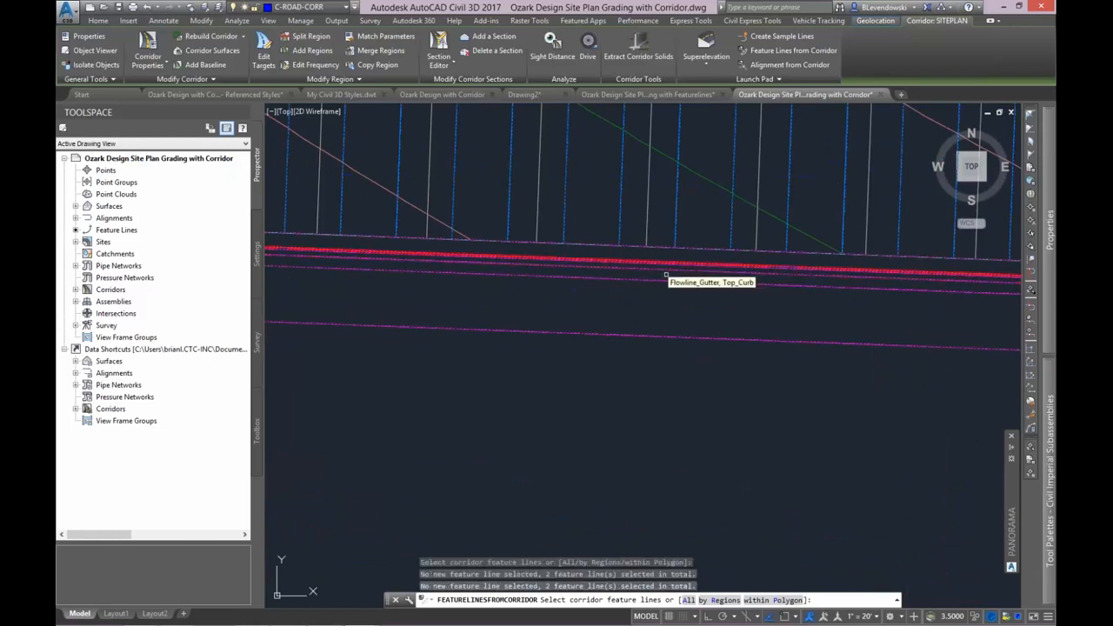
double_click(674, 265)
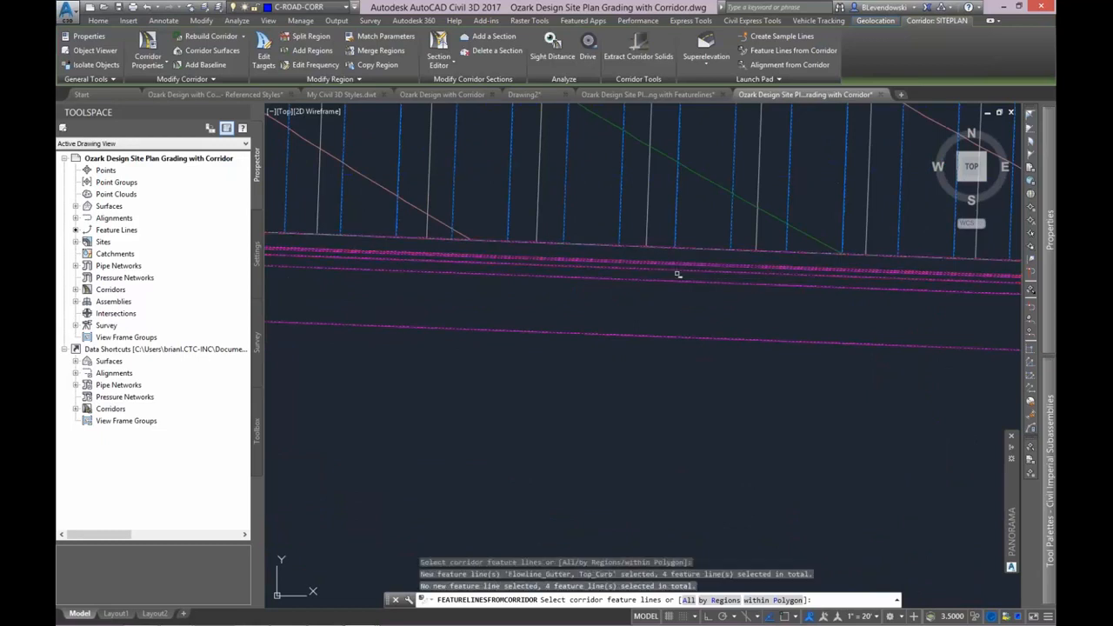
key(Return)
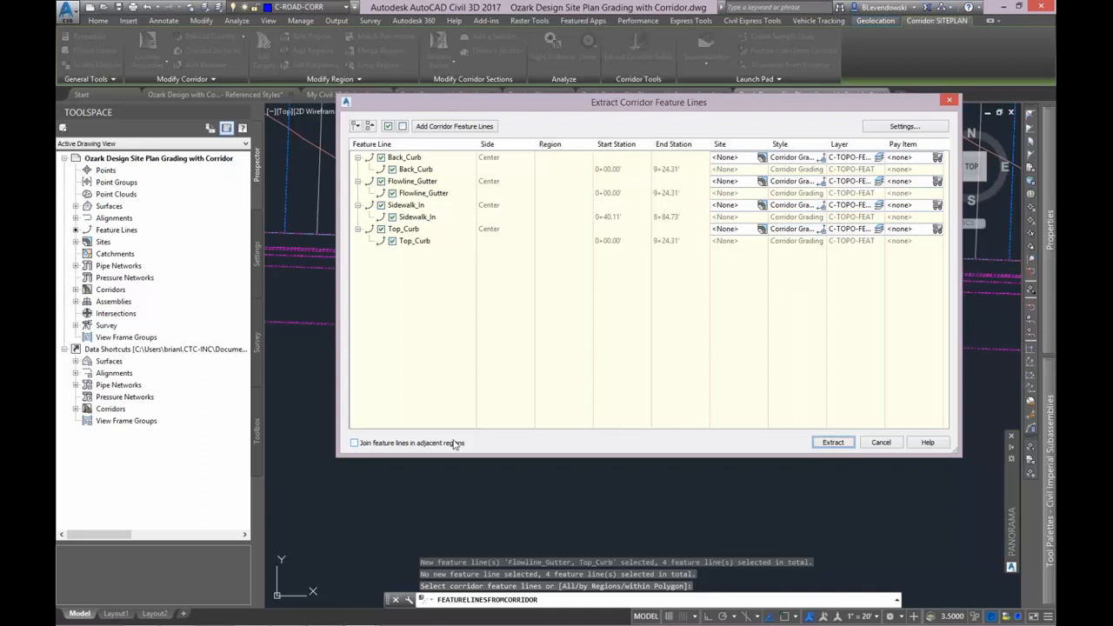
Examine the corridor feature line extraction settings for dynamic link, smoothing, naming and code set style, and leave the extraction without creating anything.
click(904, 127)
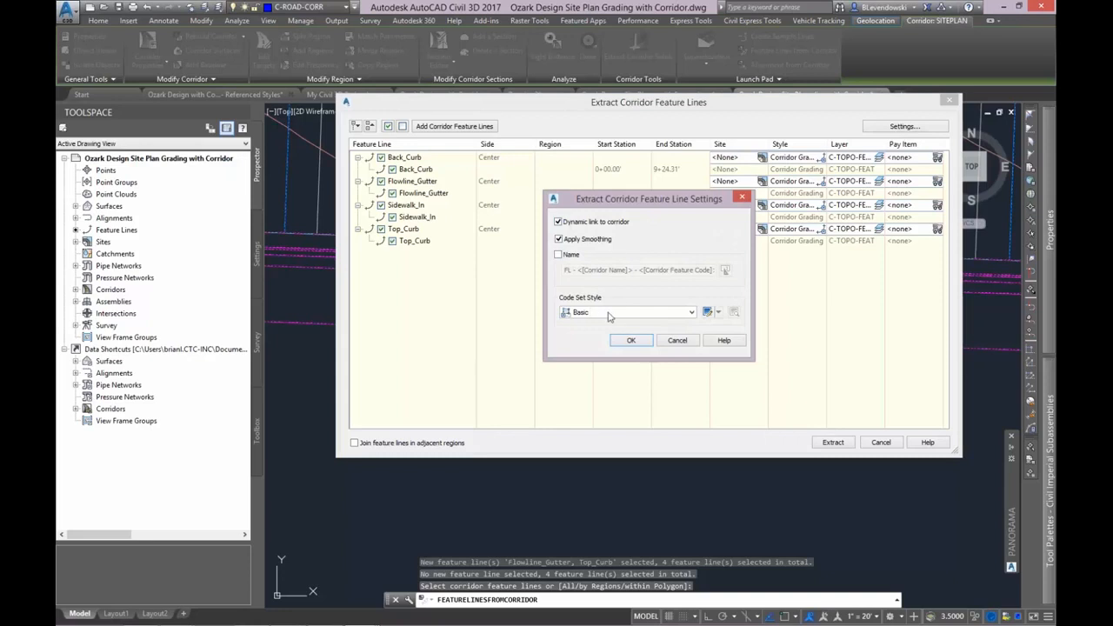
click(671, 342)
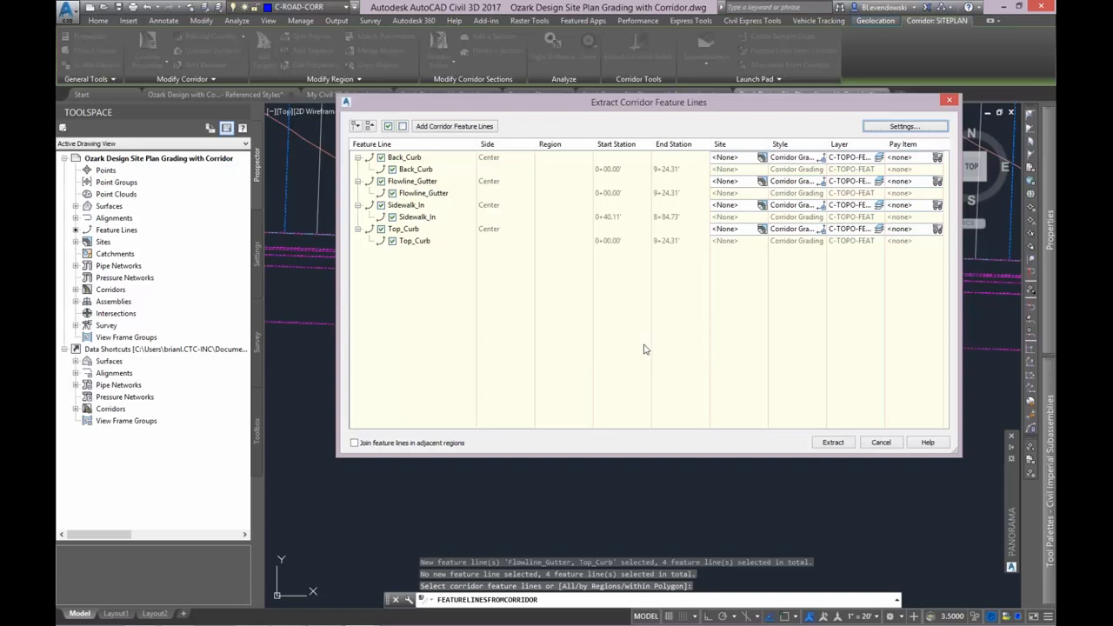
click(876, 442)
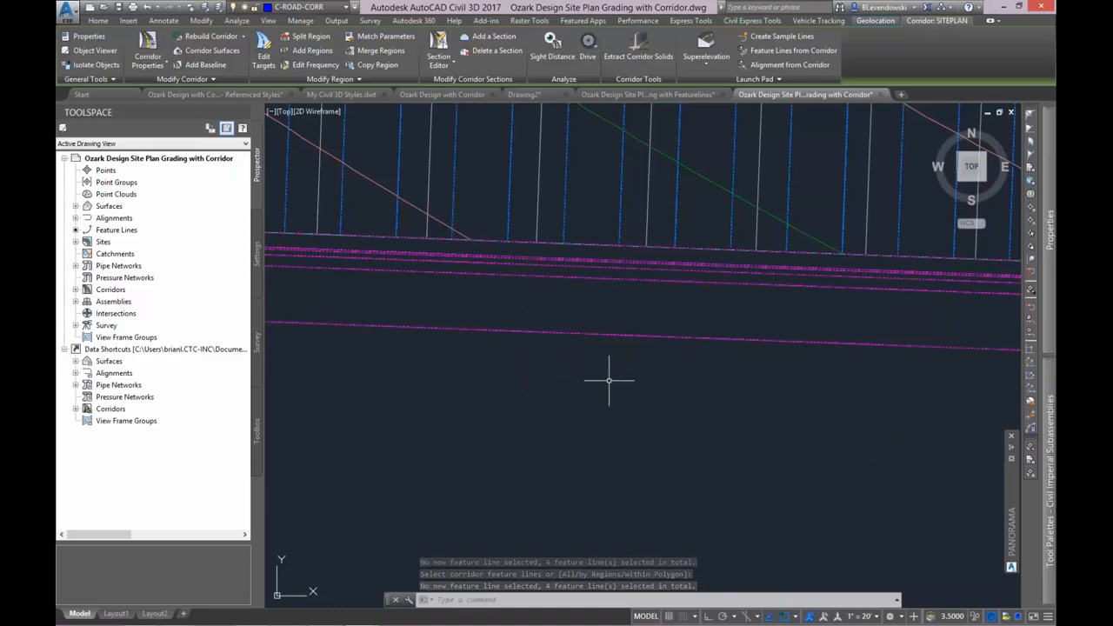
key(Escape)
scroll(610, 433, down, 5)
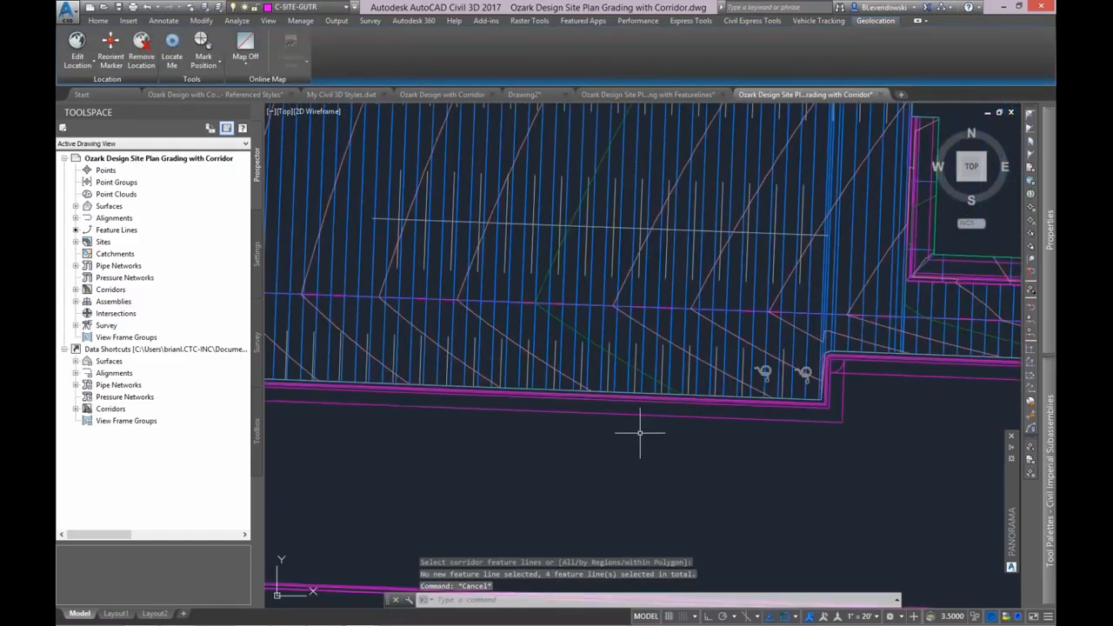
middle_drag(867, 414, 754, 432)
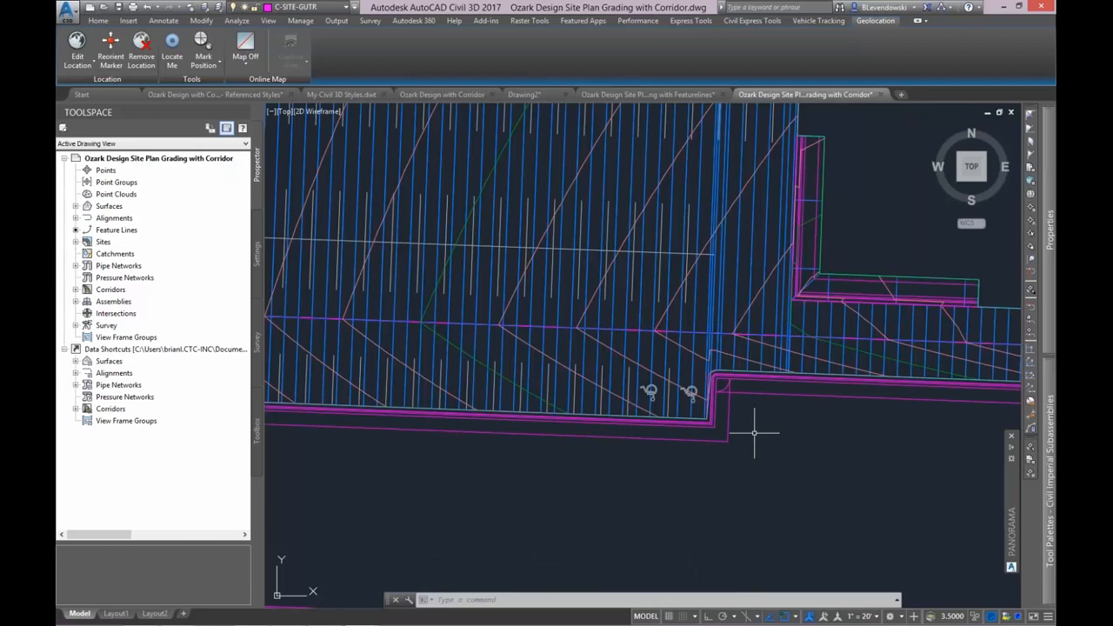
Switch to the PowerPoint slide show and go back to the DWG and Civil 3D Object Versions slide.
key(alt+Tab)
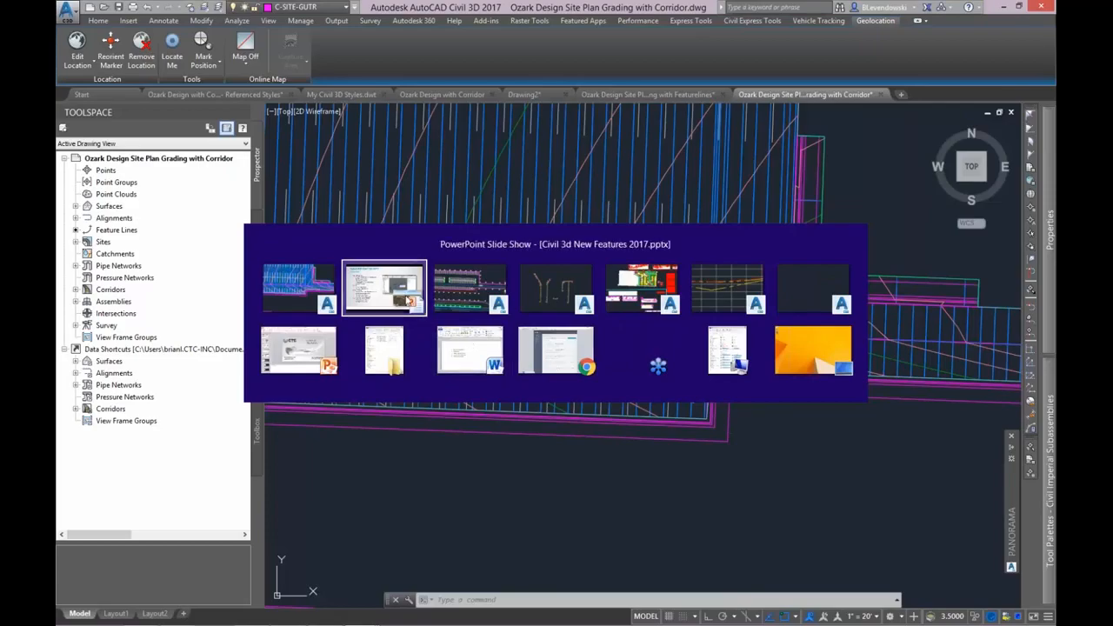
click(407, 298)
key(Left)
key(Left)
key(Left)
key(Left)
key(Left)
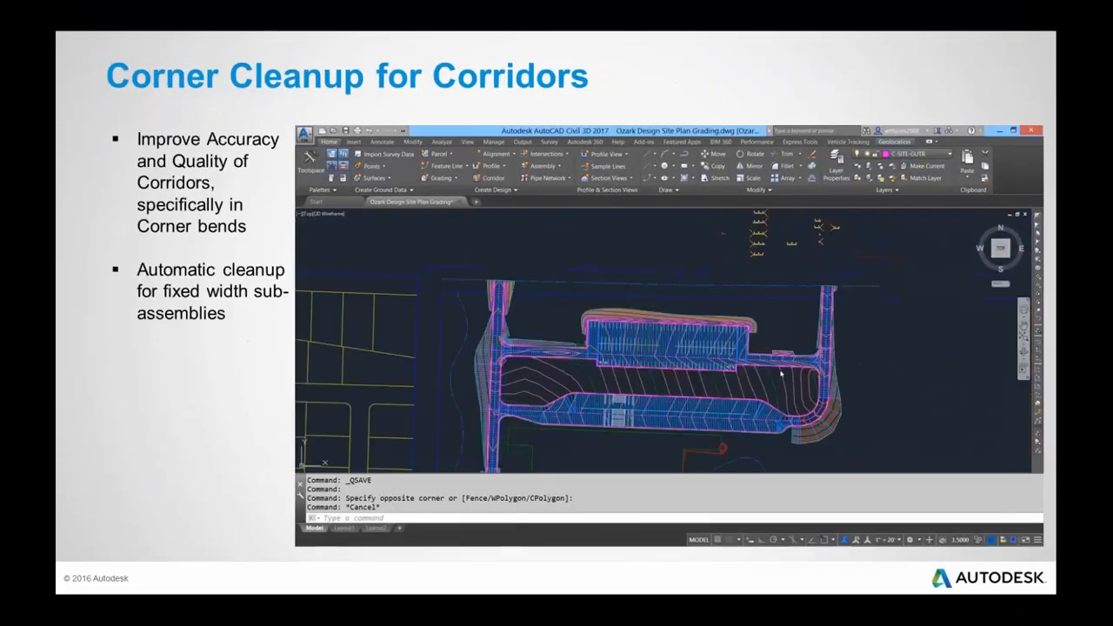
key(Left)
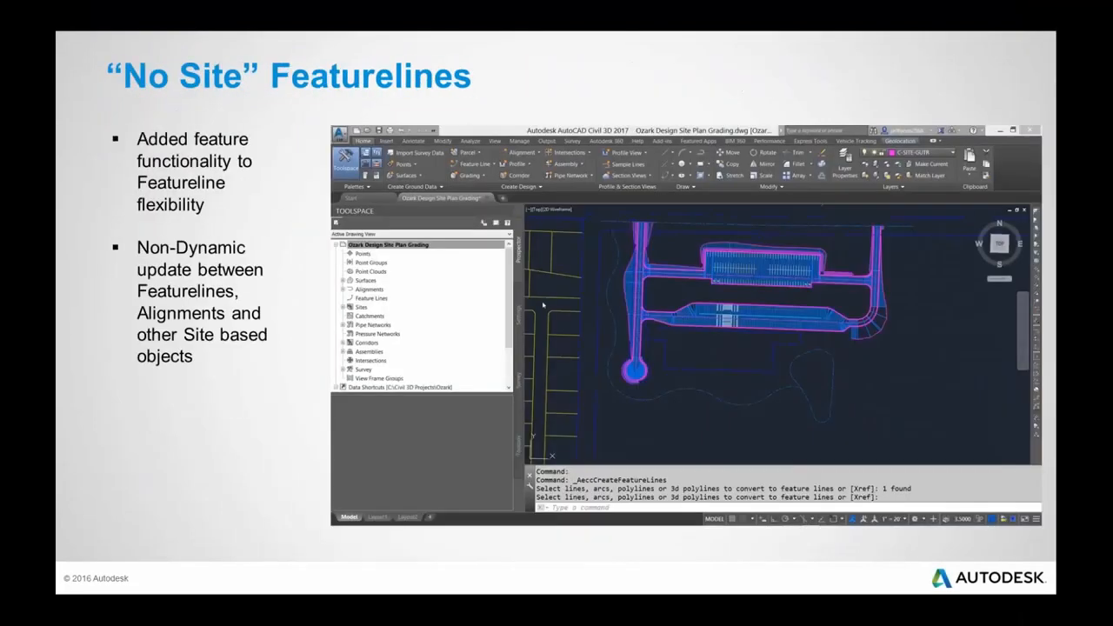
key(Left)
key(Left)
key(Left)
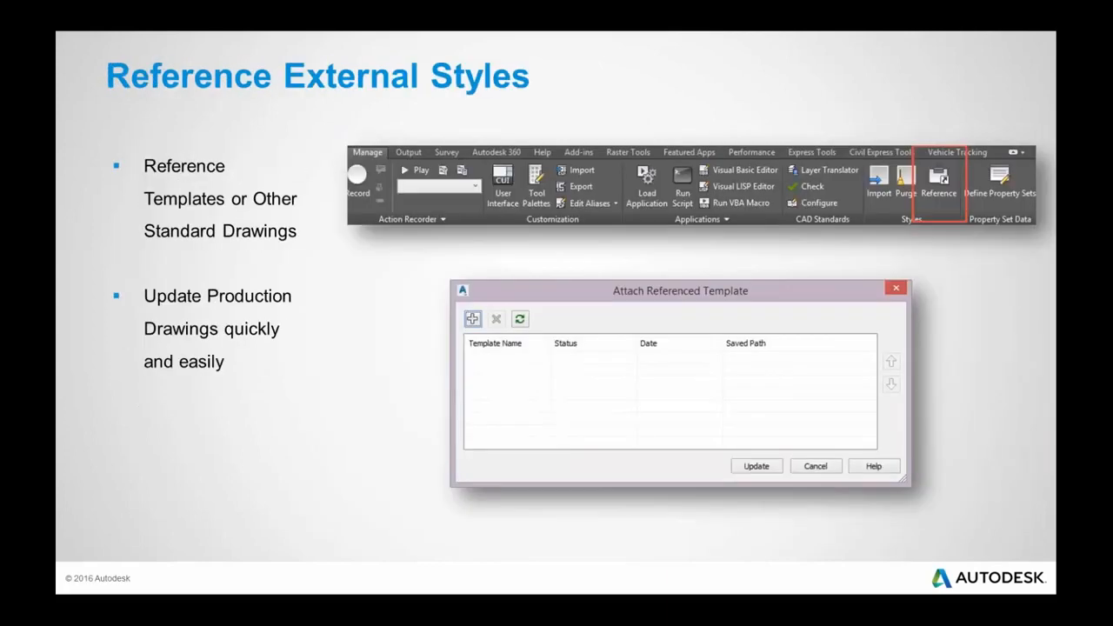
key(Left)
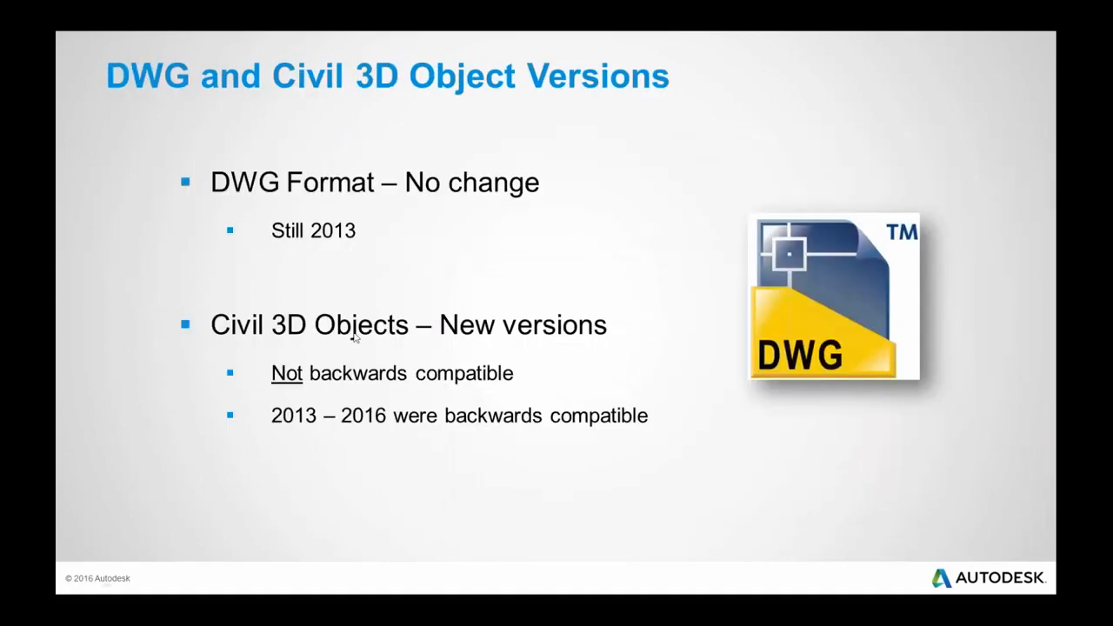